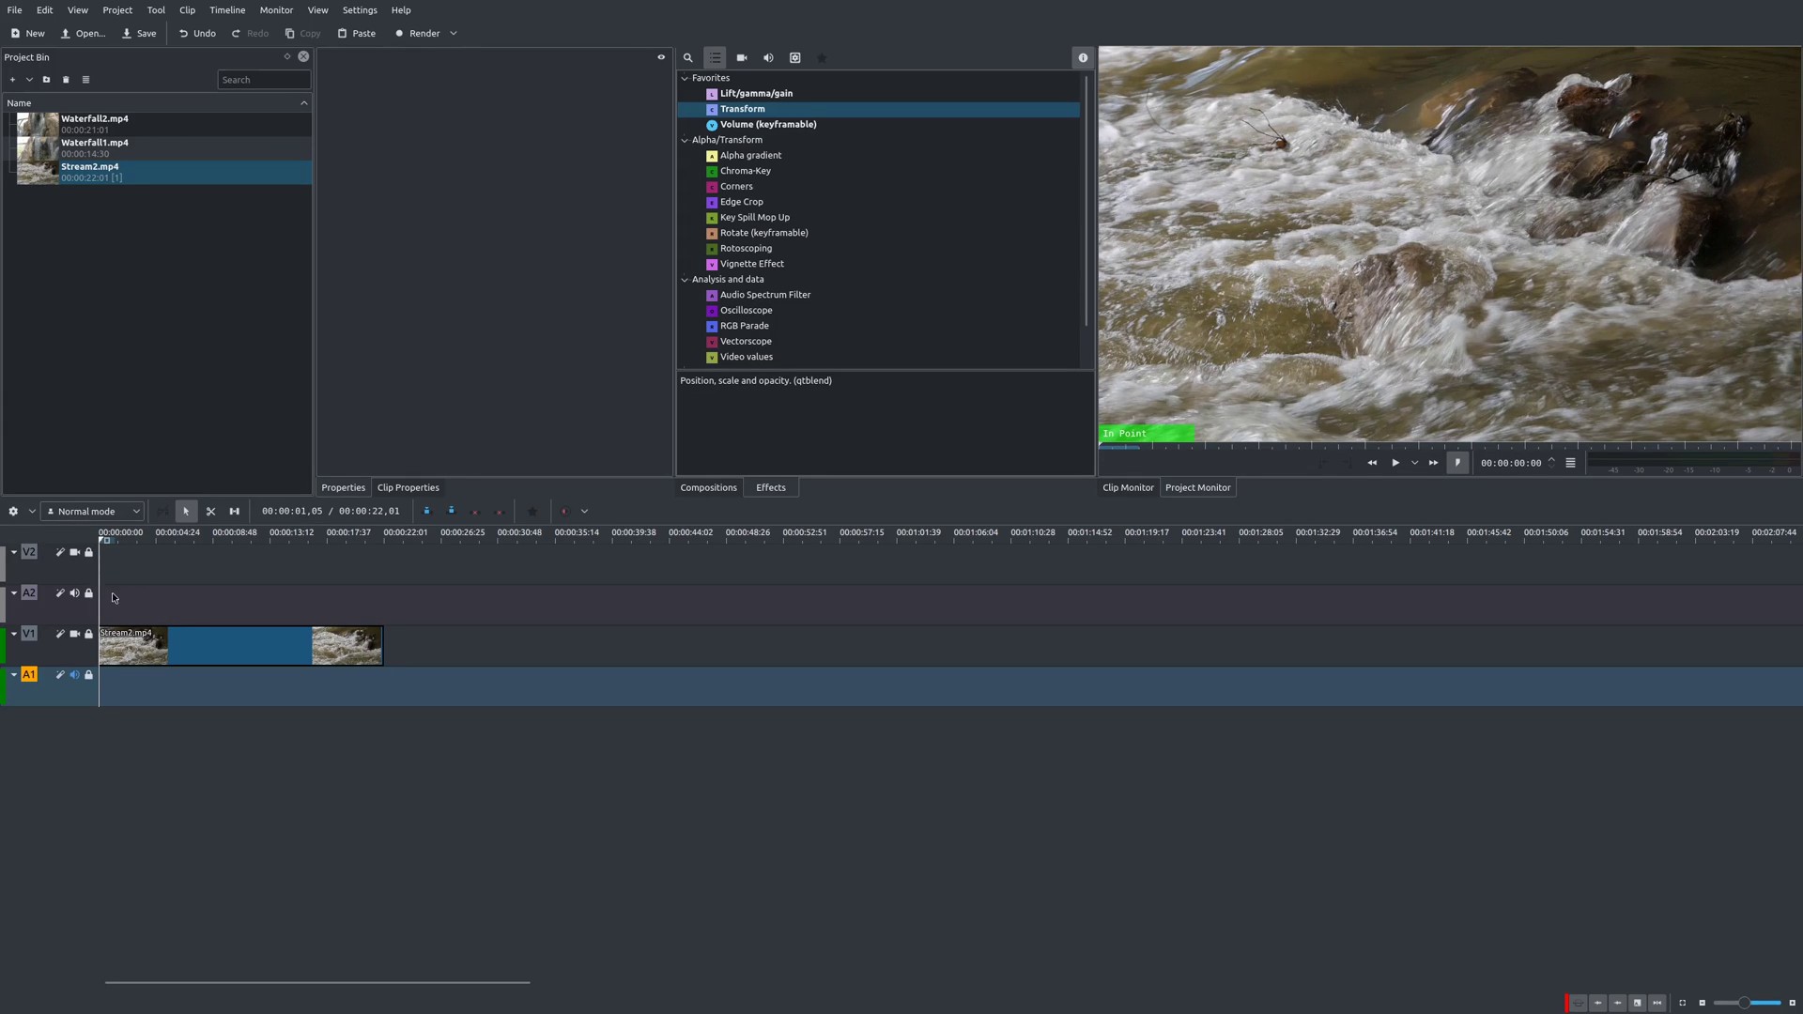
- Select Stream2.mp4 and preview the timeline at its original speed
click(128, 648)
key(space)
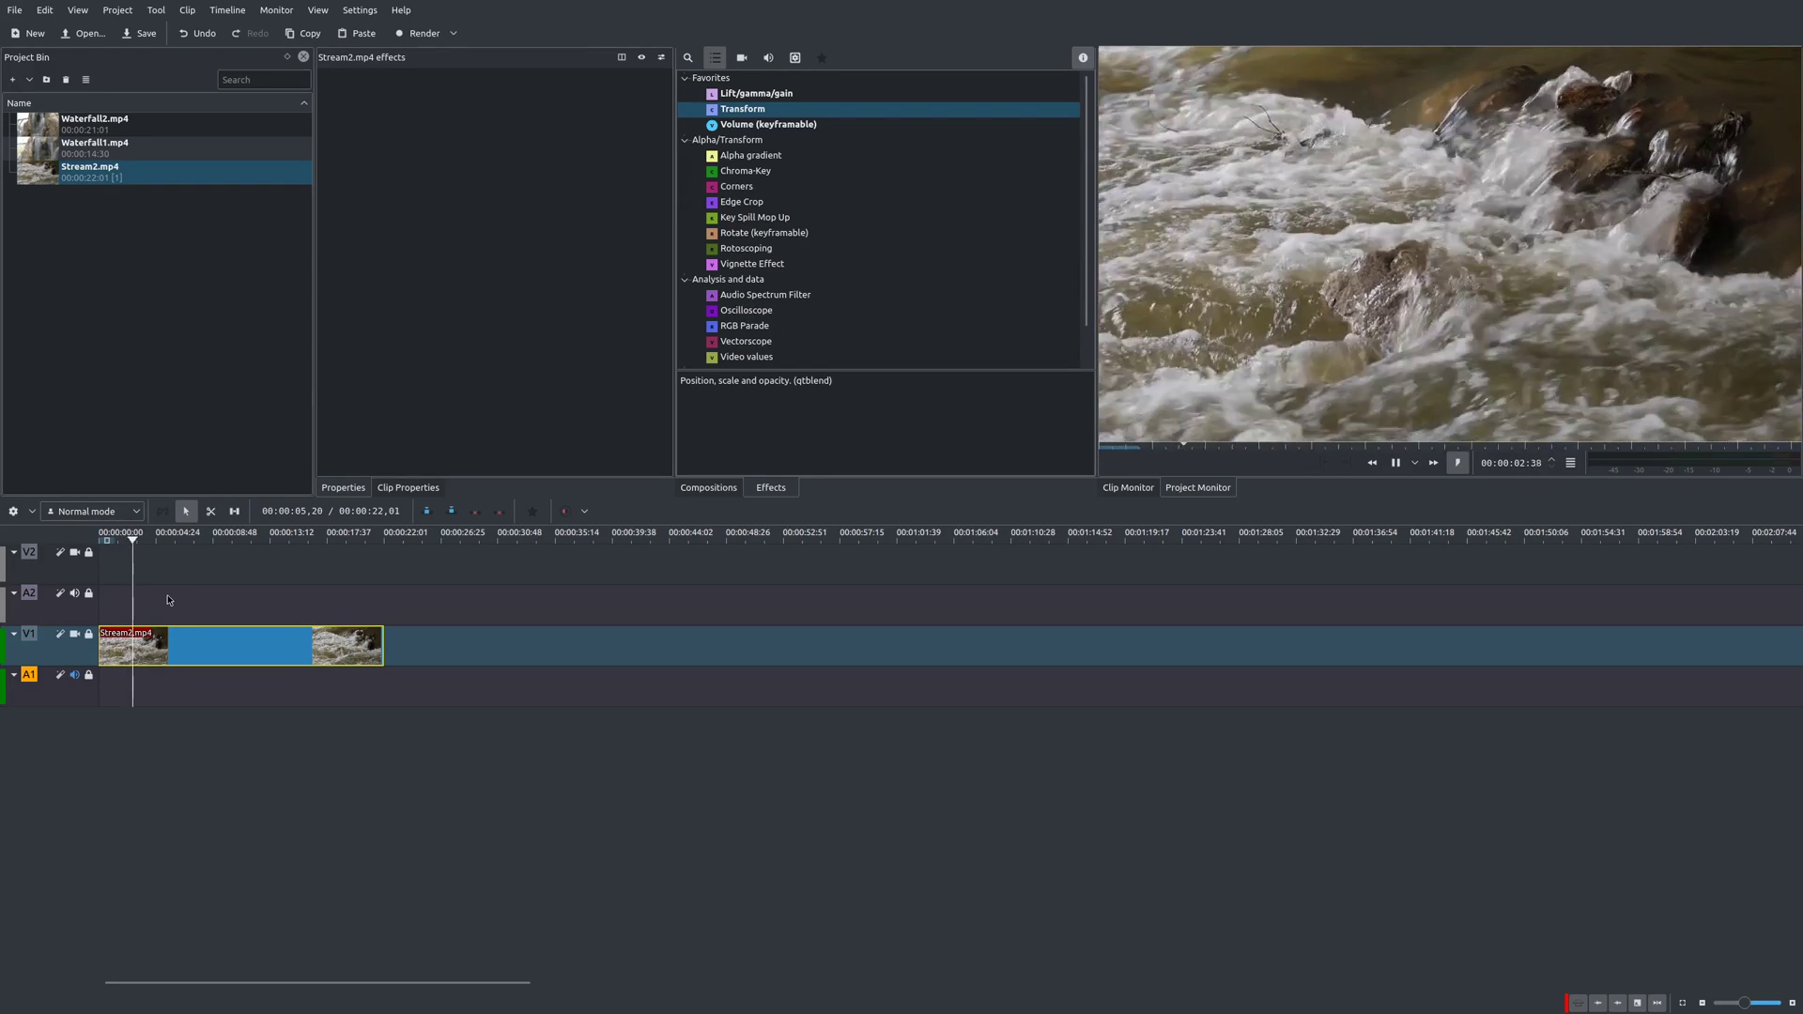
key(space)
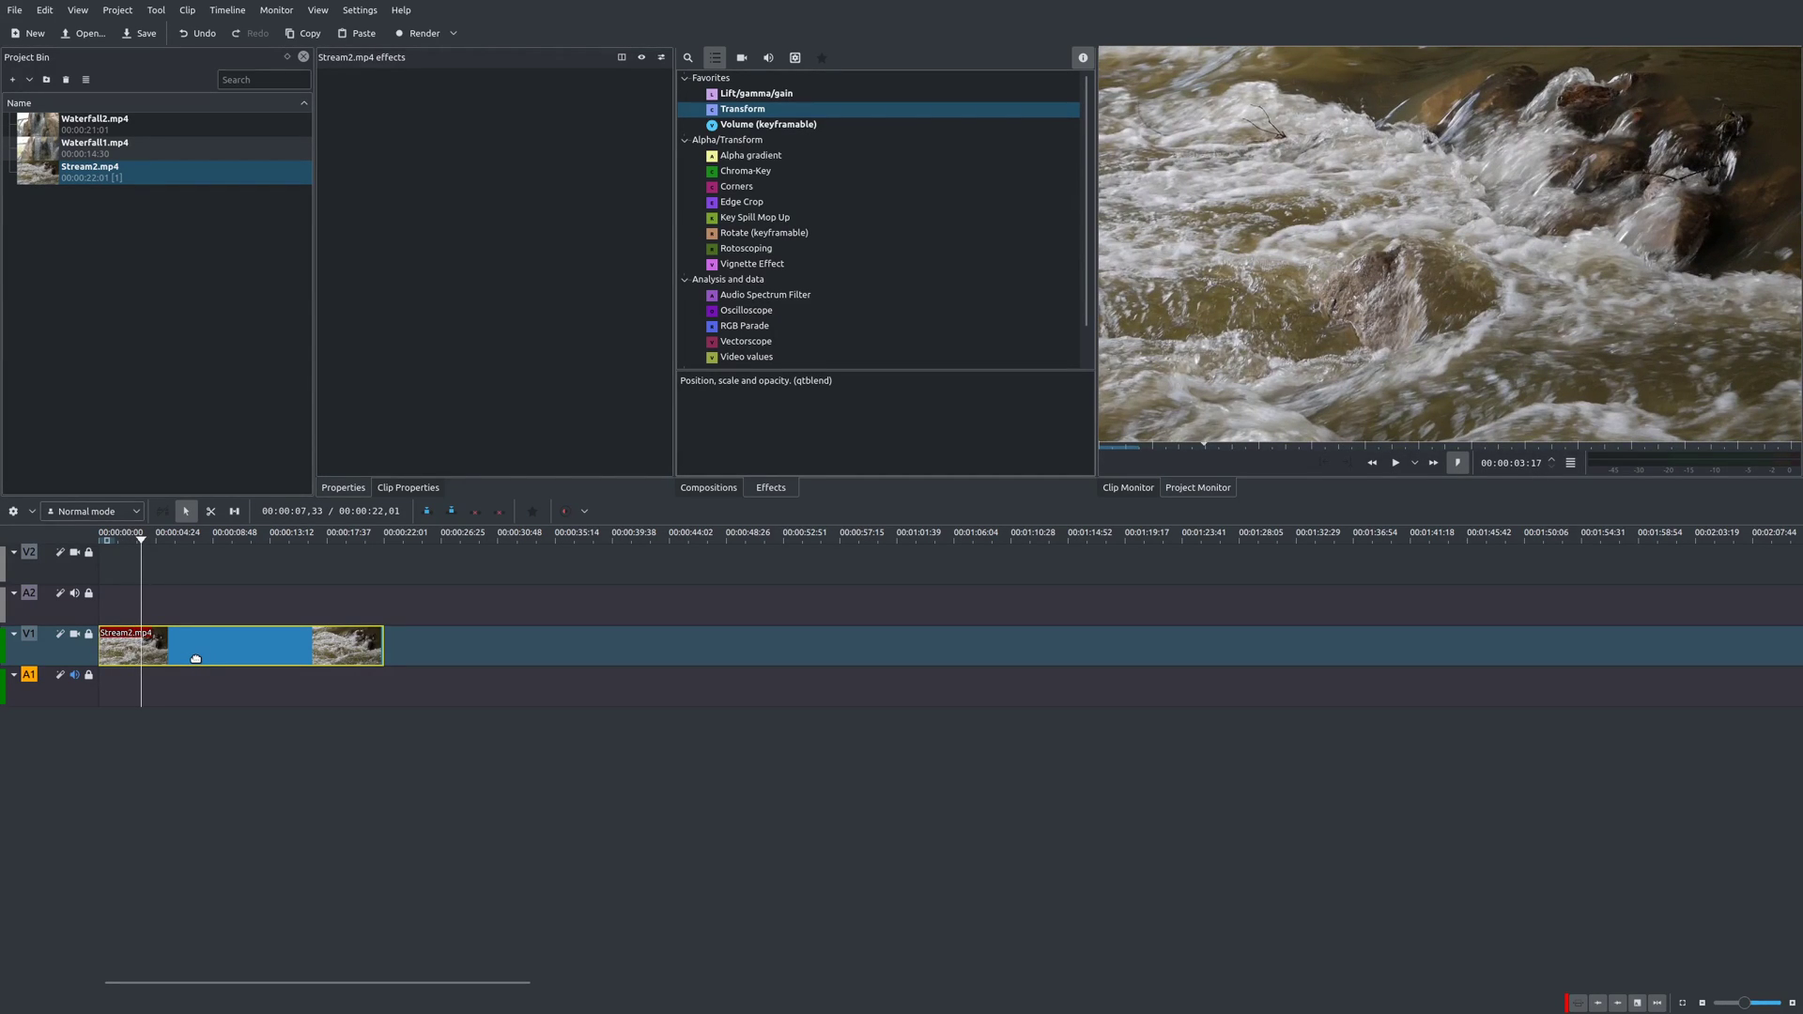
- Change the Stream2.mp4 clip's speed to 50%
right_click(195, 659)
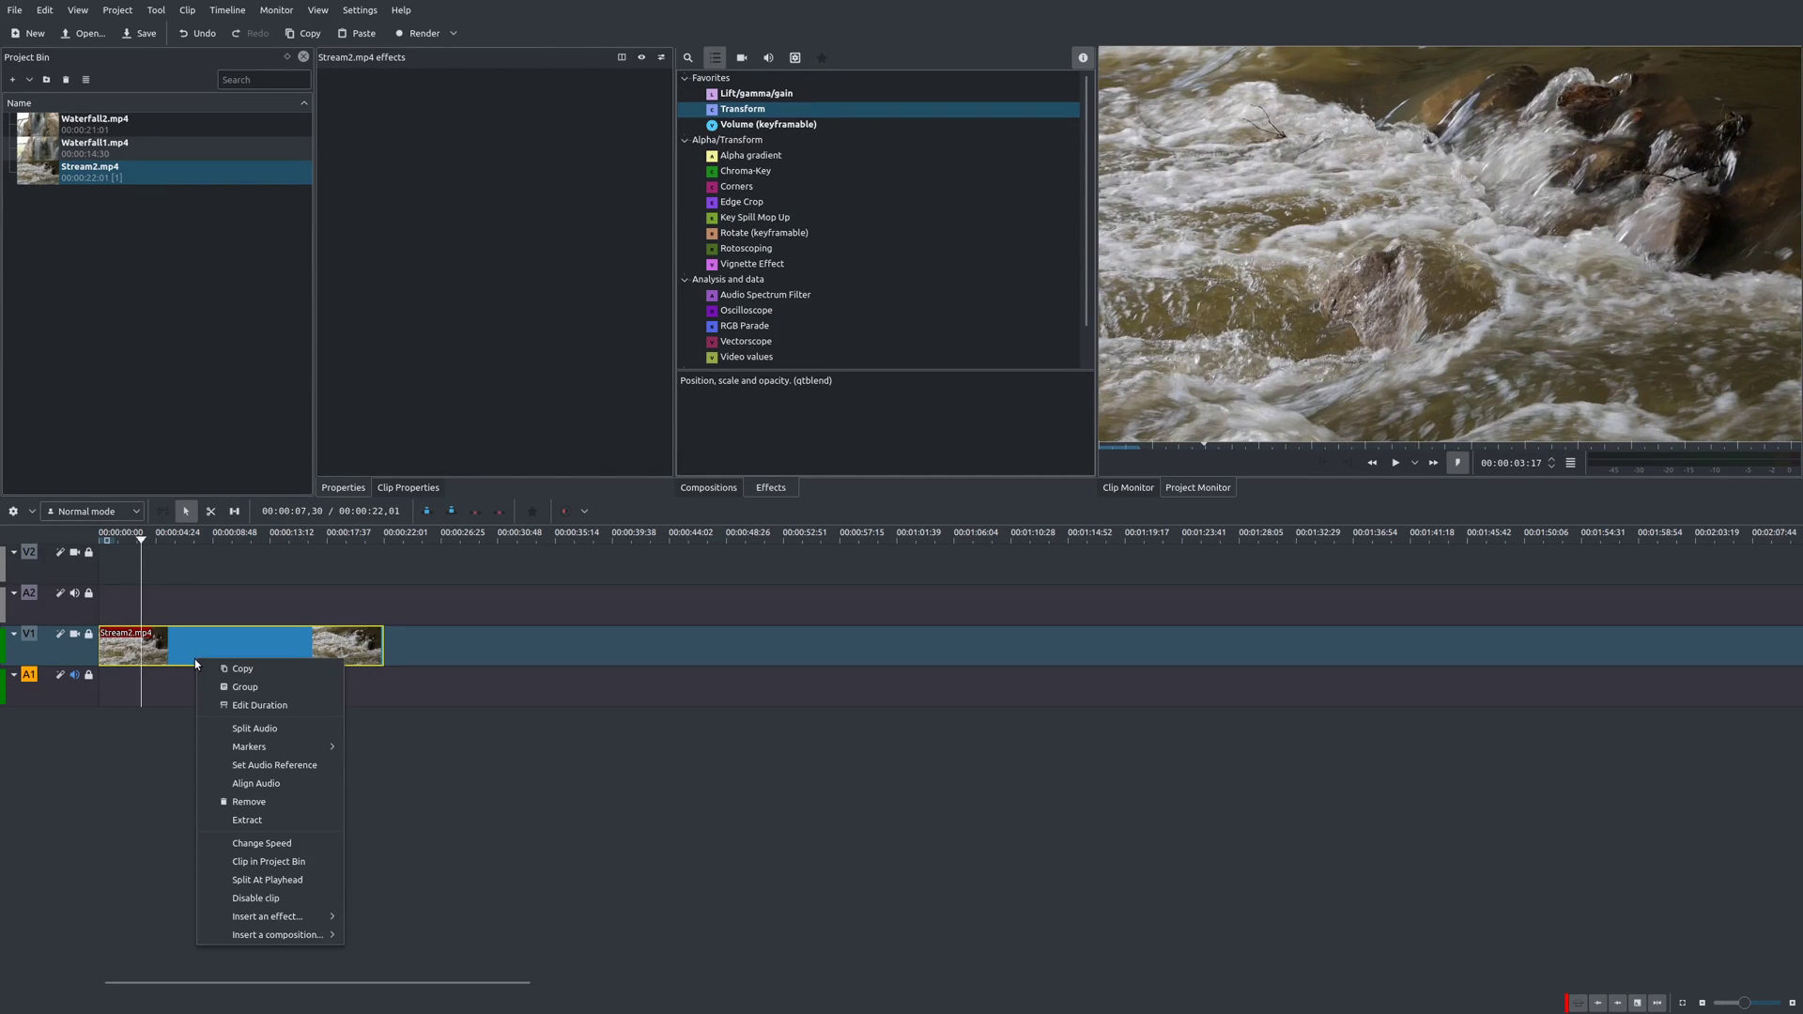
click(301, 849)
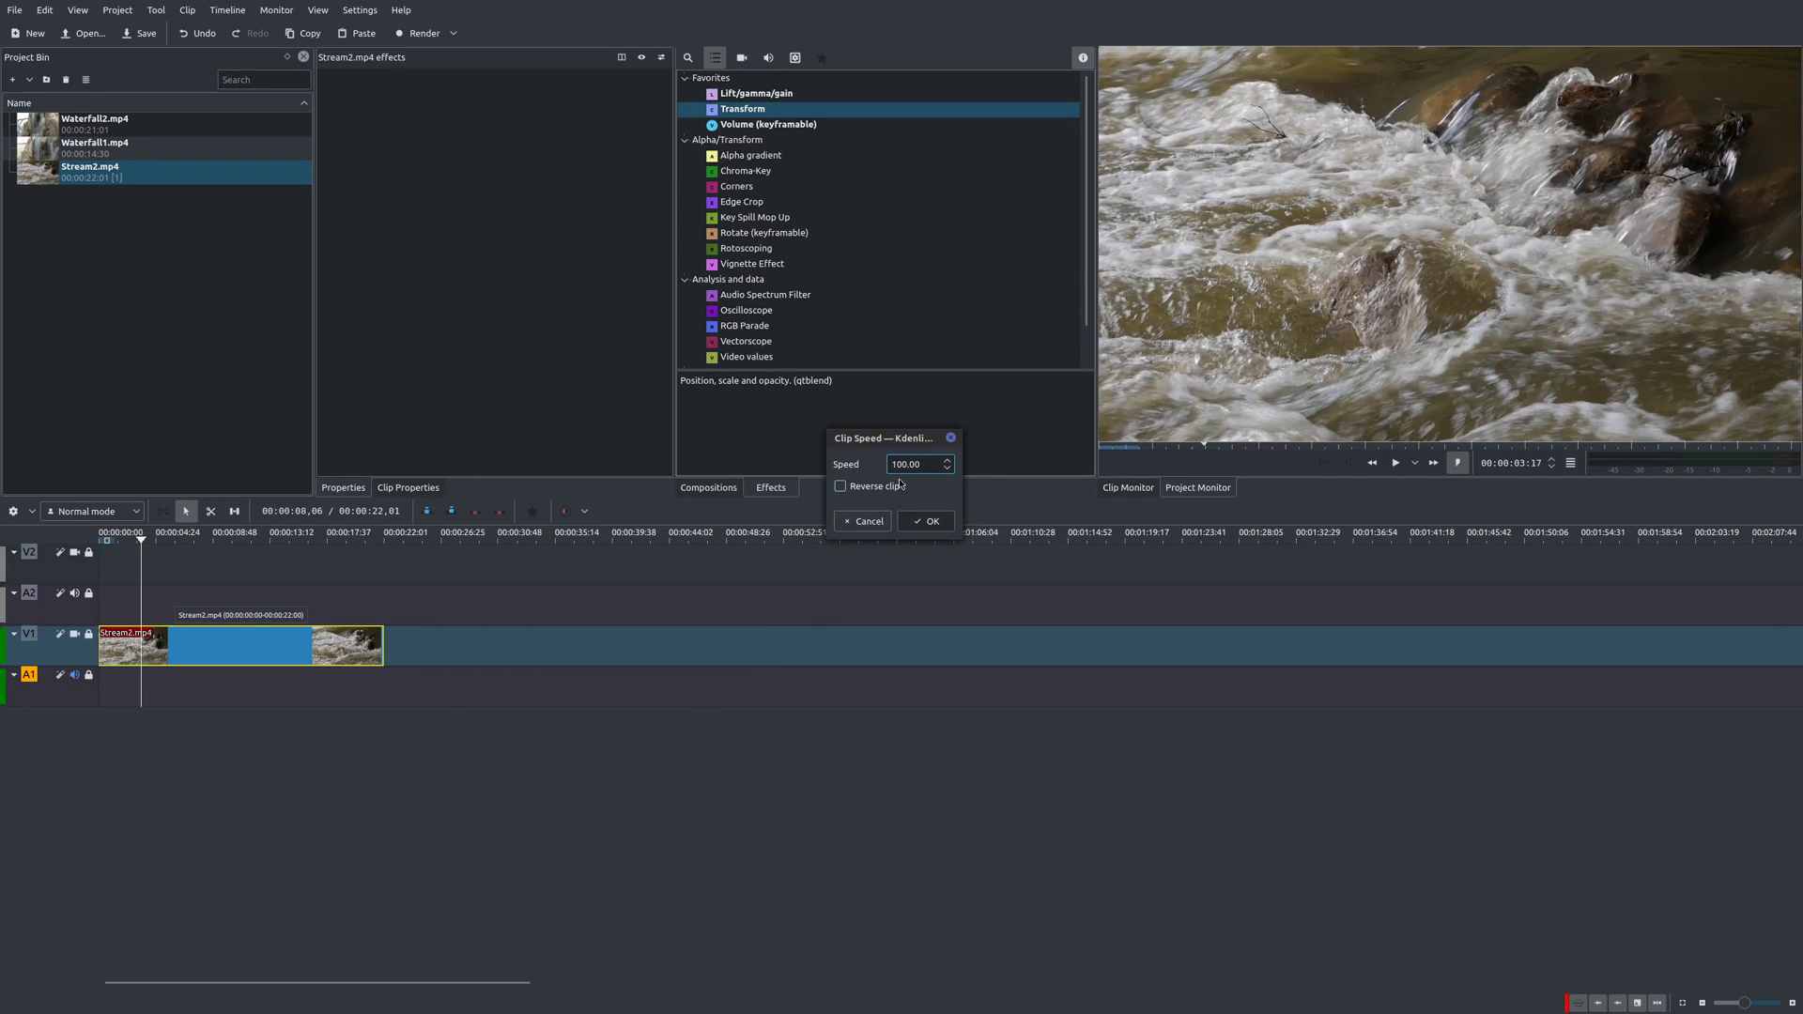
drag(901, 464, 877, 464)
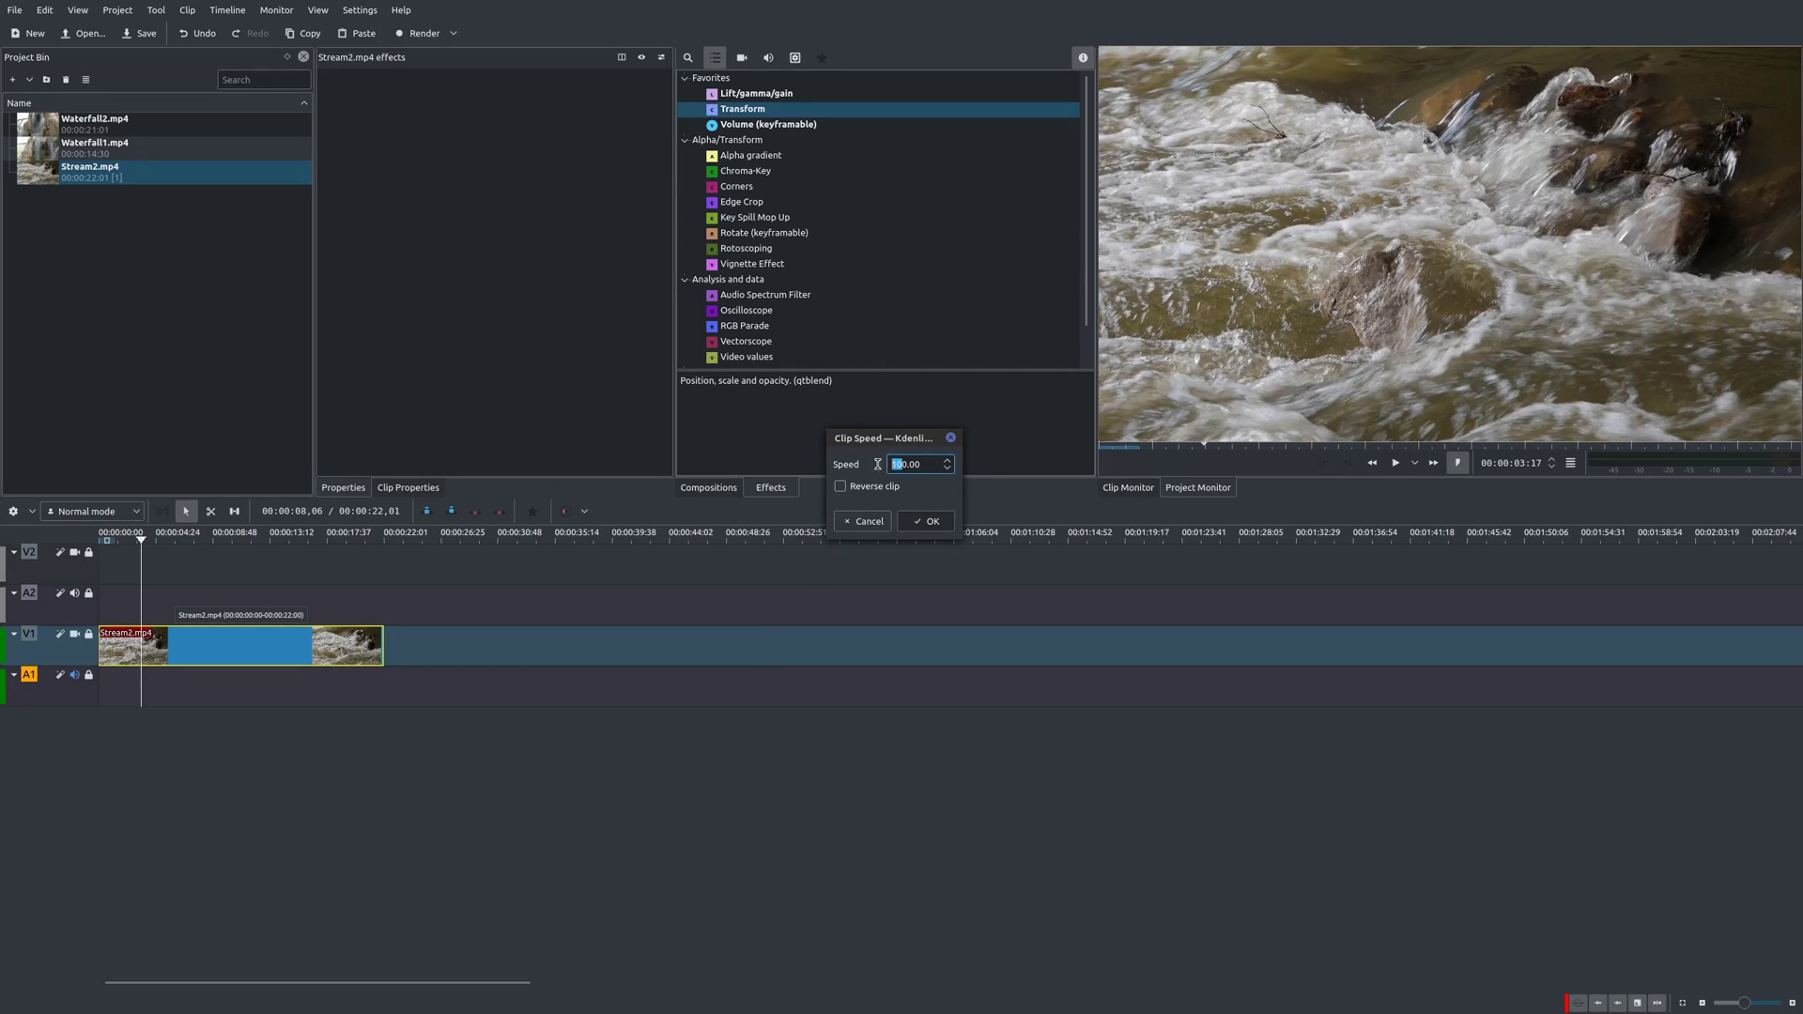
click(925, 521)
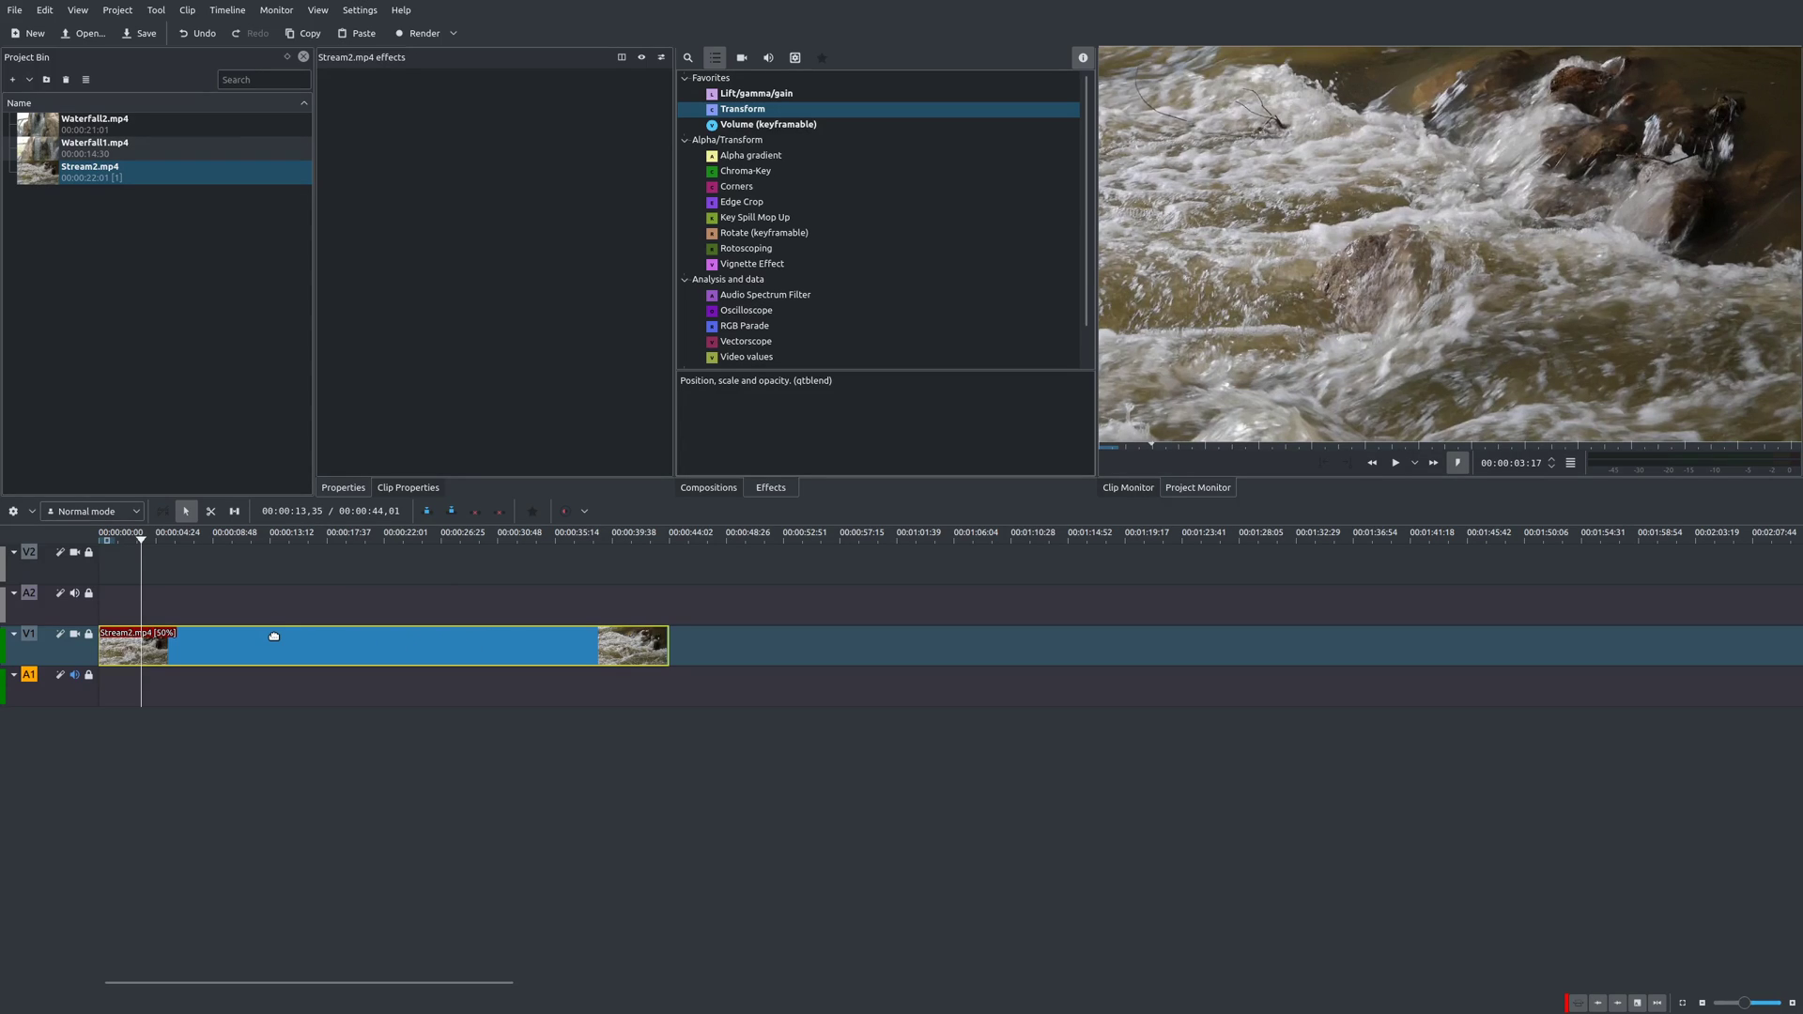
- Play the 50% slowed clip from the start of the timeline
click(143, 592)
key(Home)
key(space)
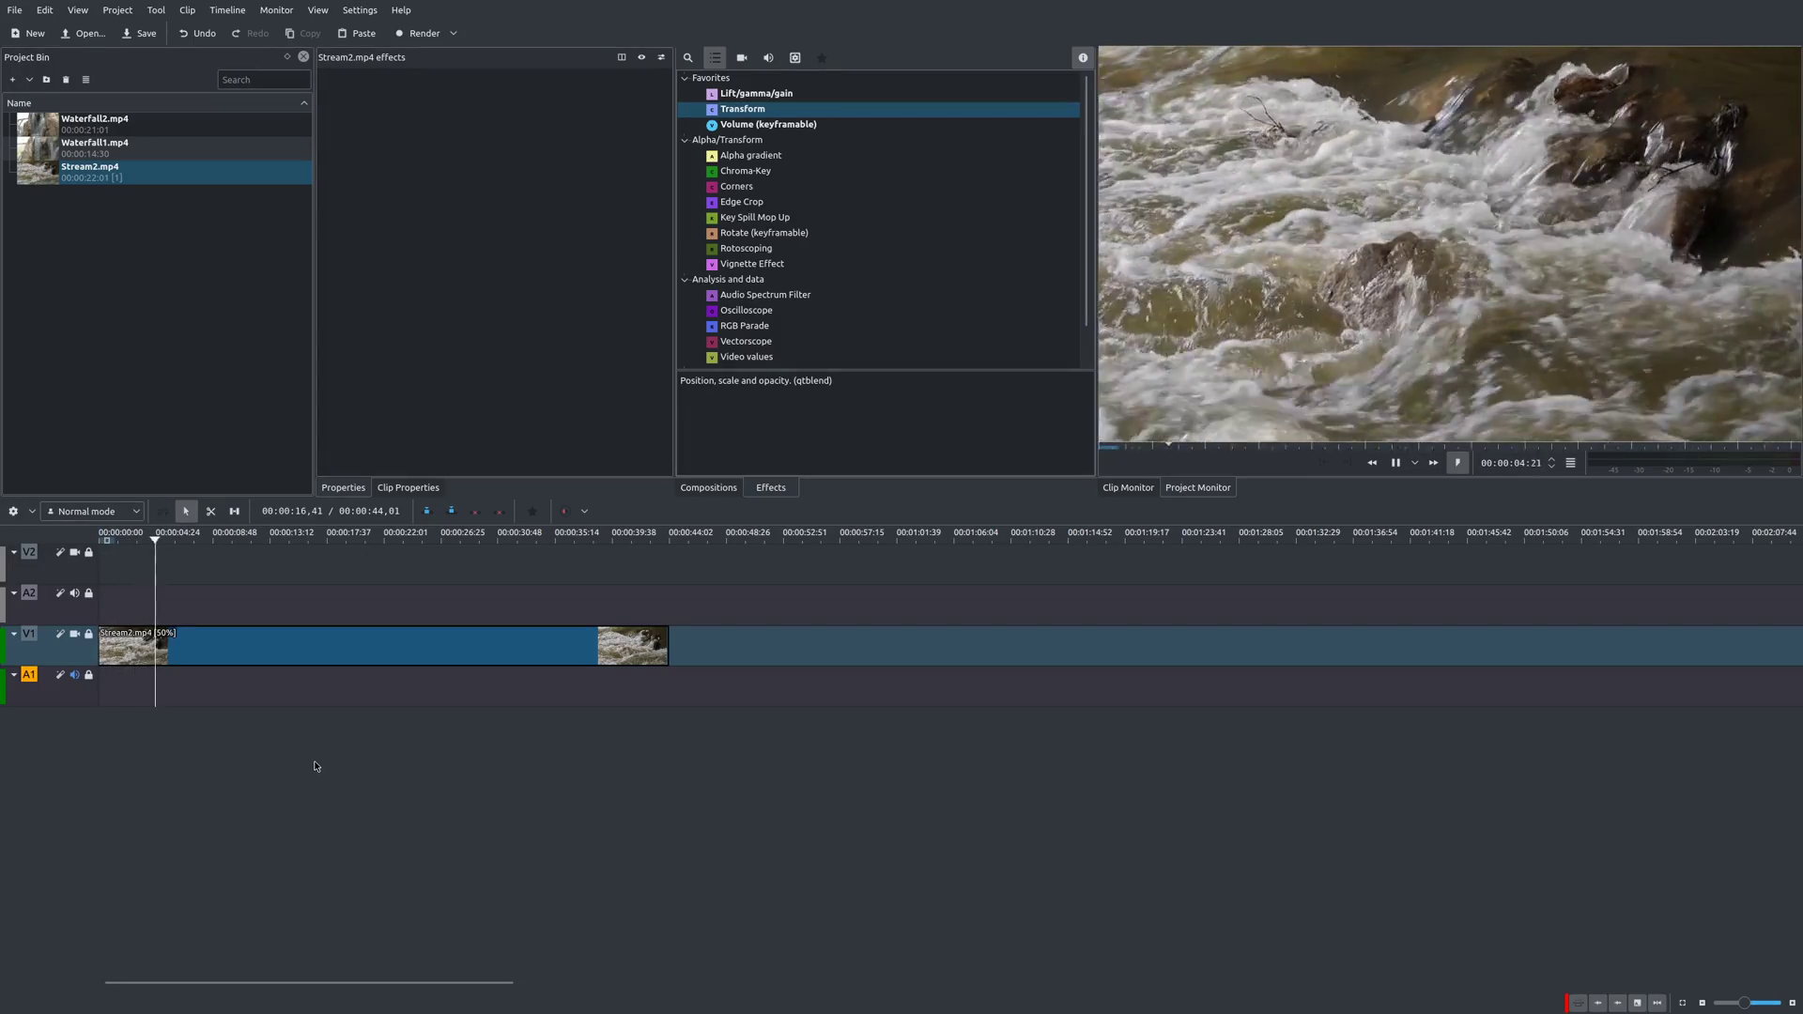
key(space)
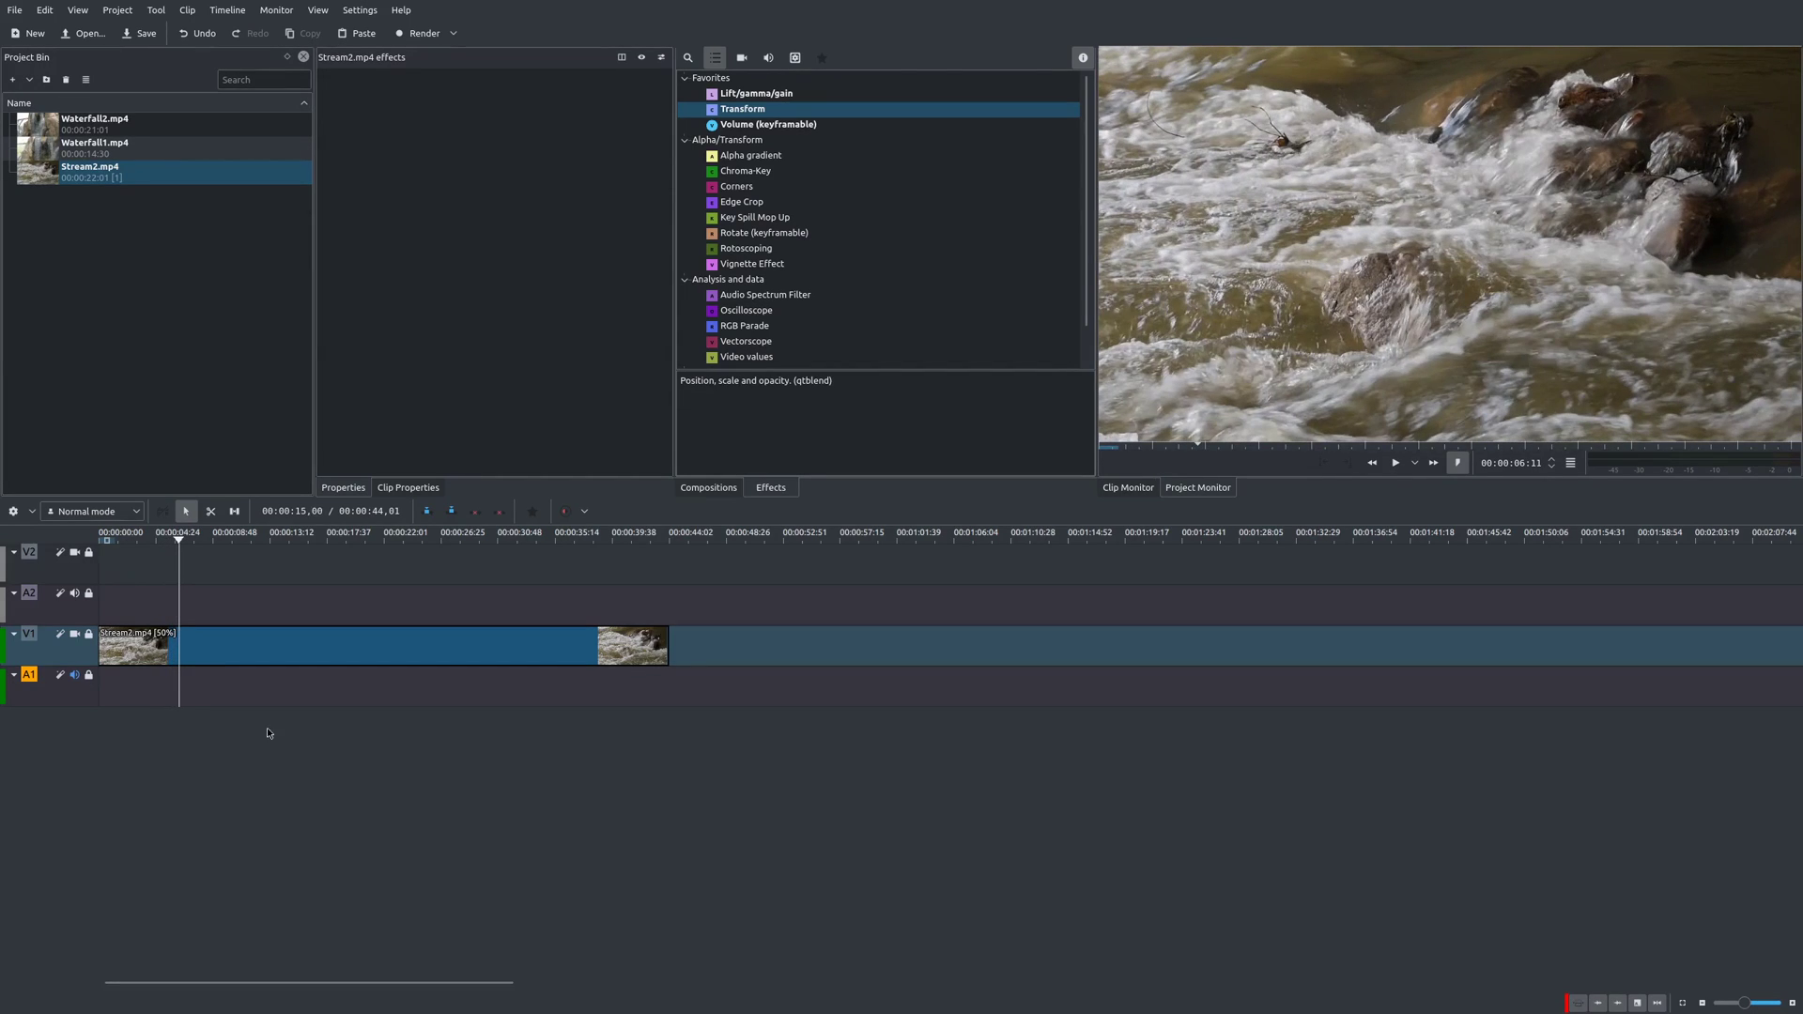
- Change the clip's speed value from 50 to 20%
click(256, 650)
right_click(257, 648)
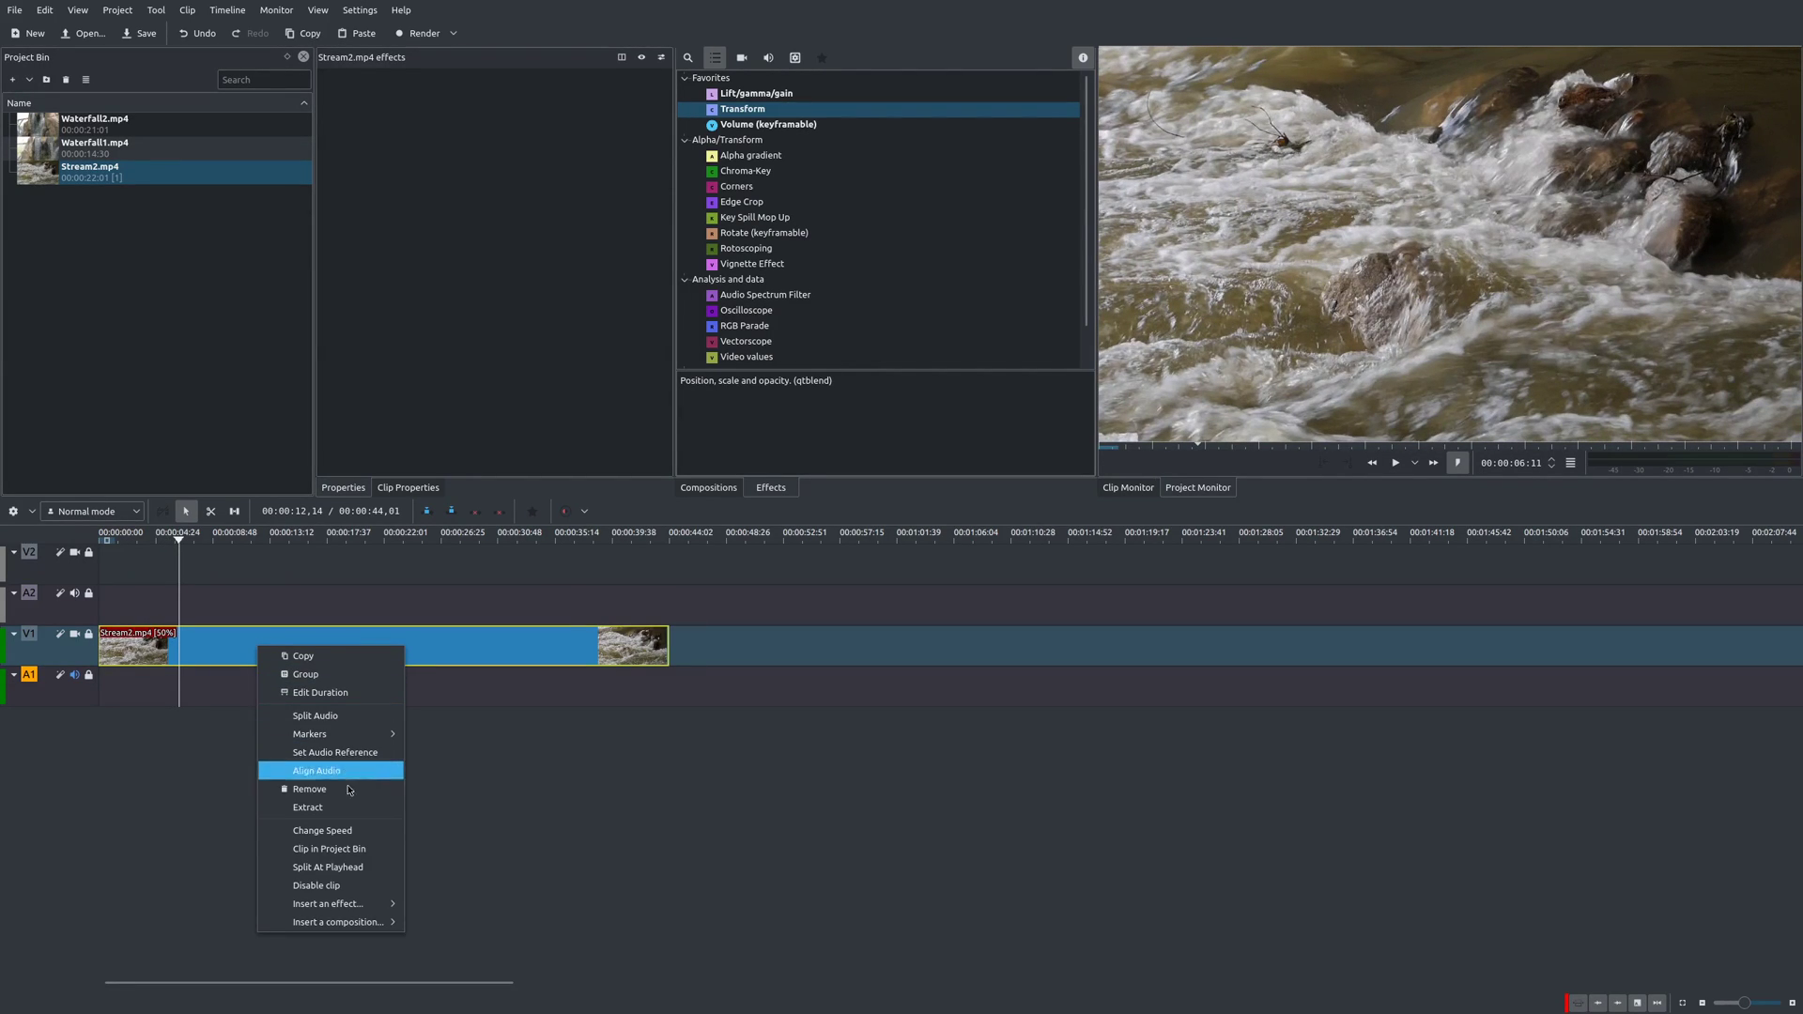
click(347, 834)
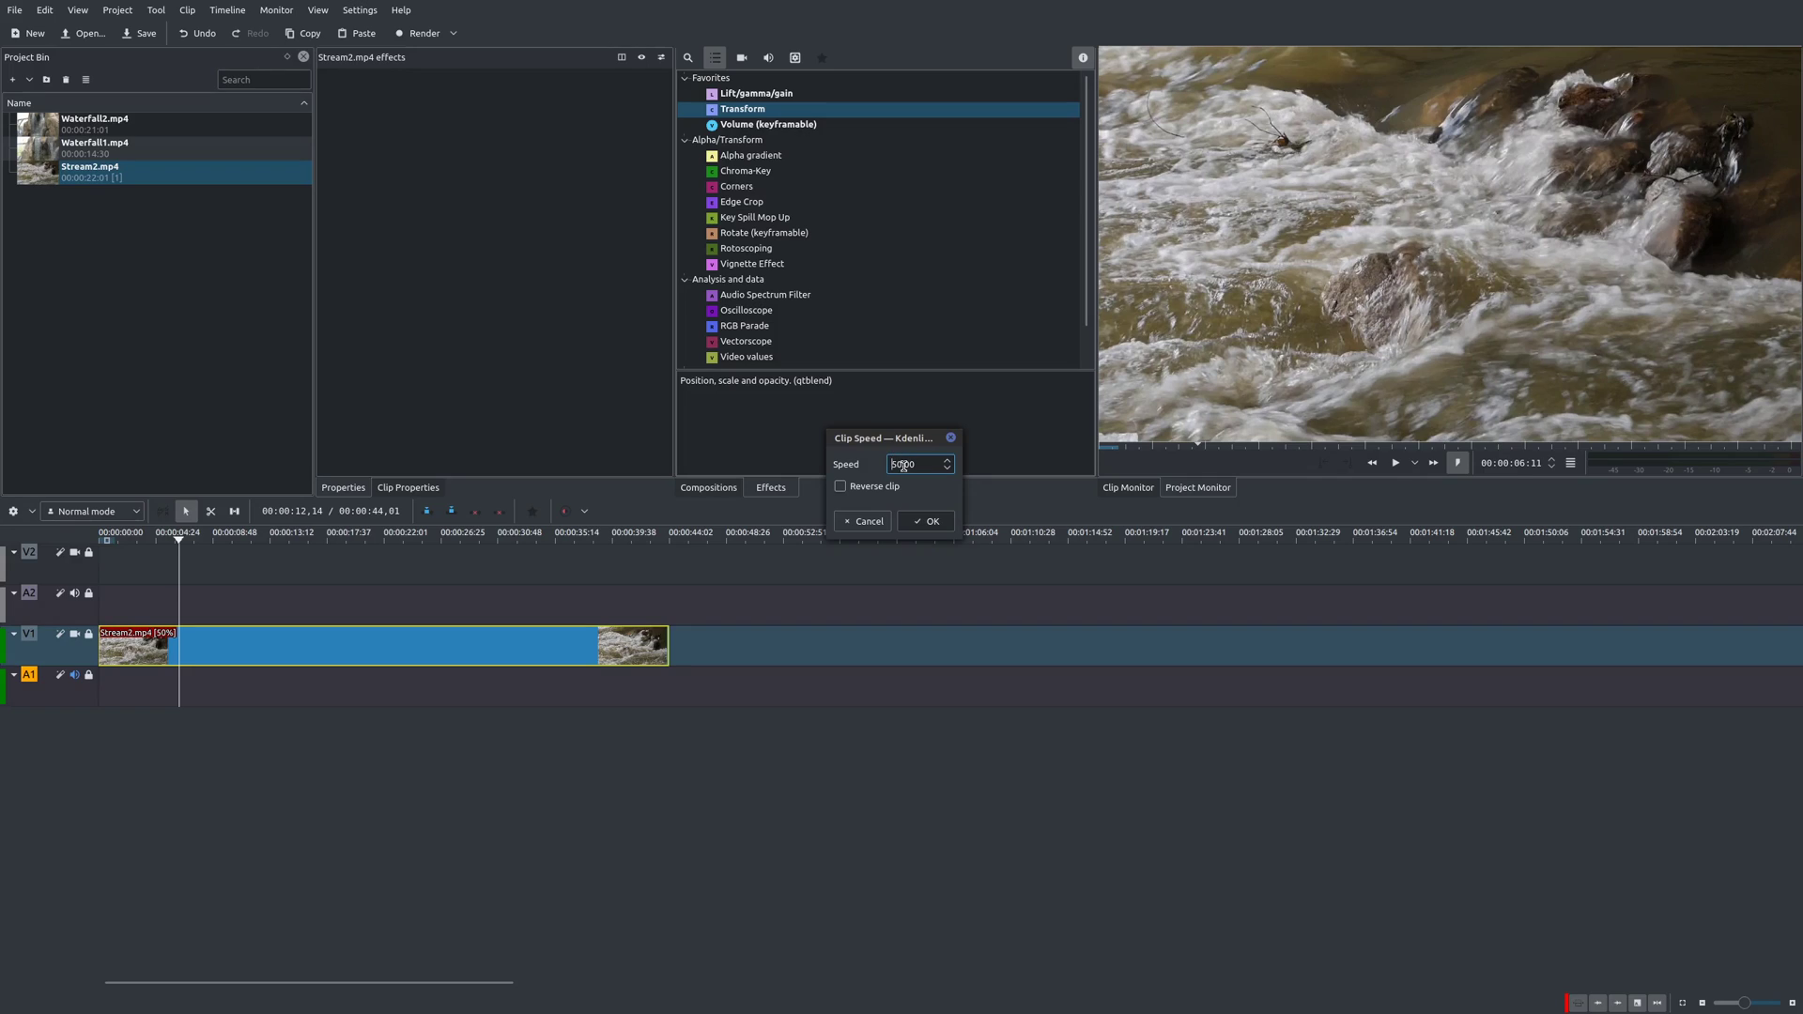
drag(895, 464, 869, 482)
text(2)
click(925, 522)
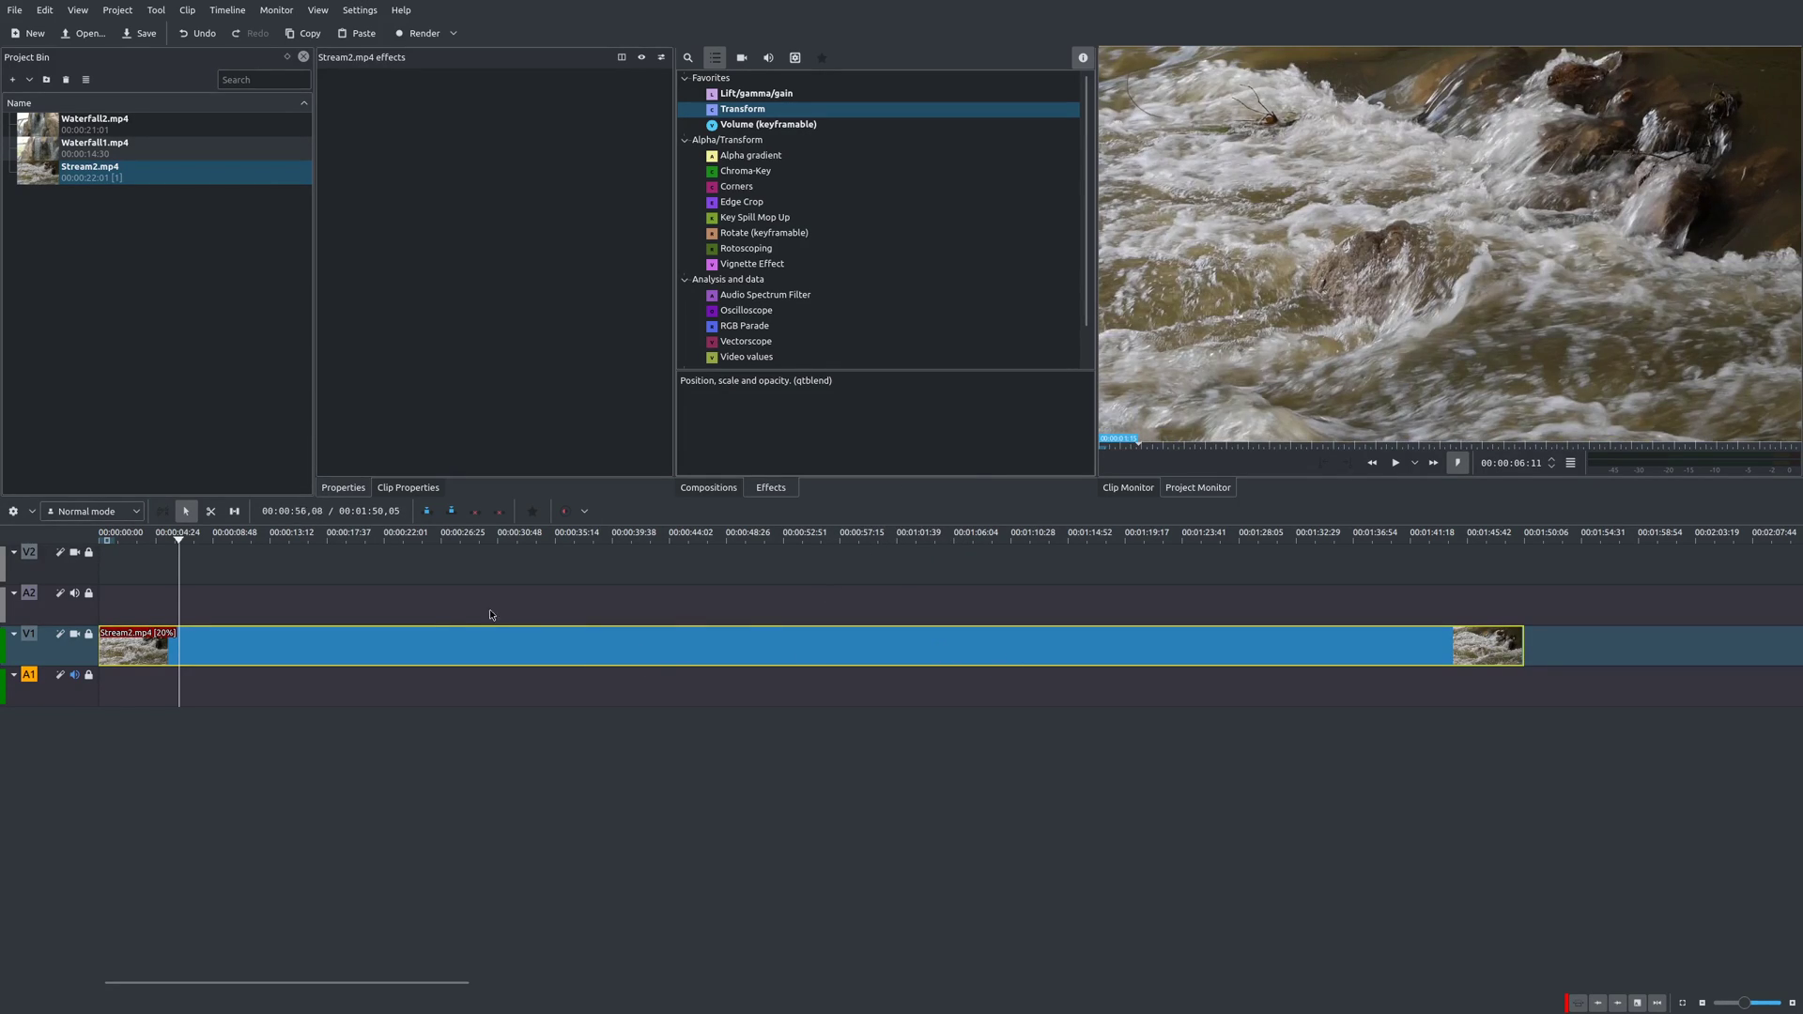
- Preview the 20% clip, then reselect Stream2.mp4 on V1
click(180, 593)
key(space)
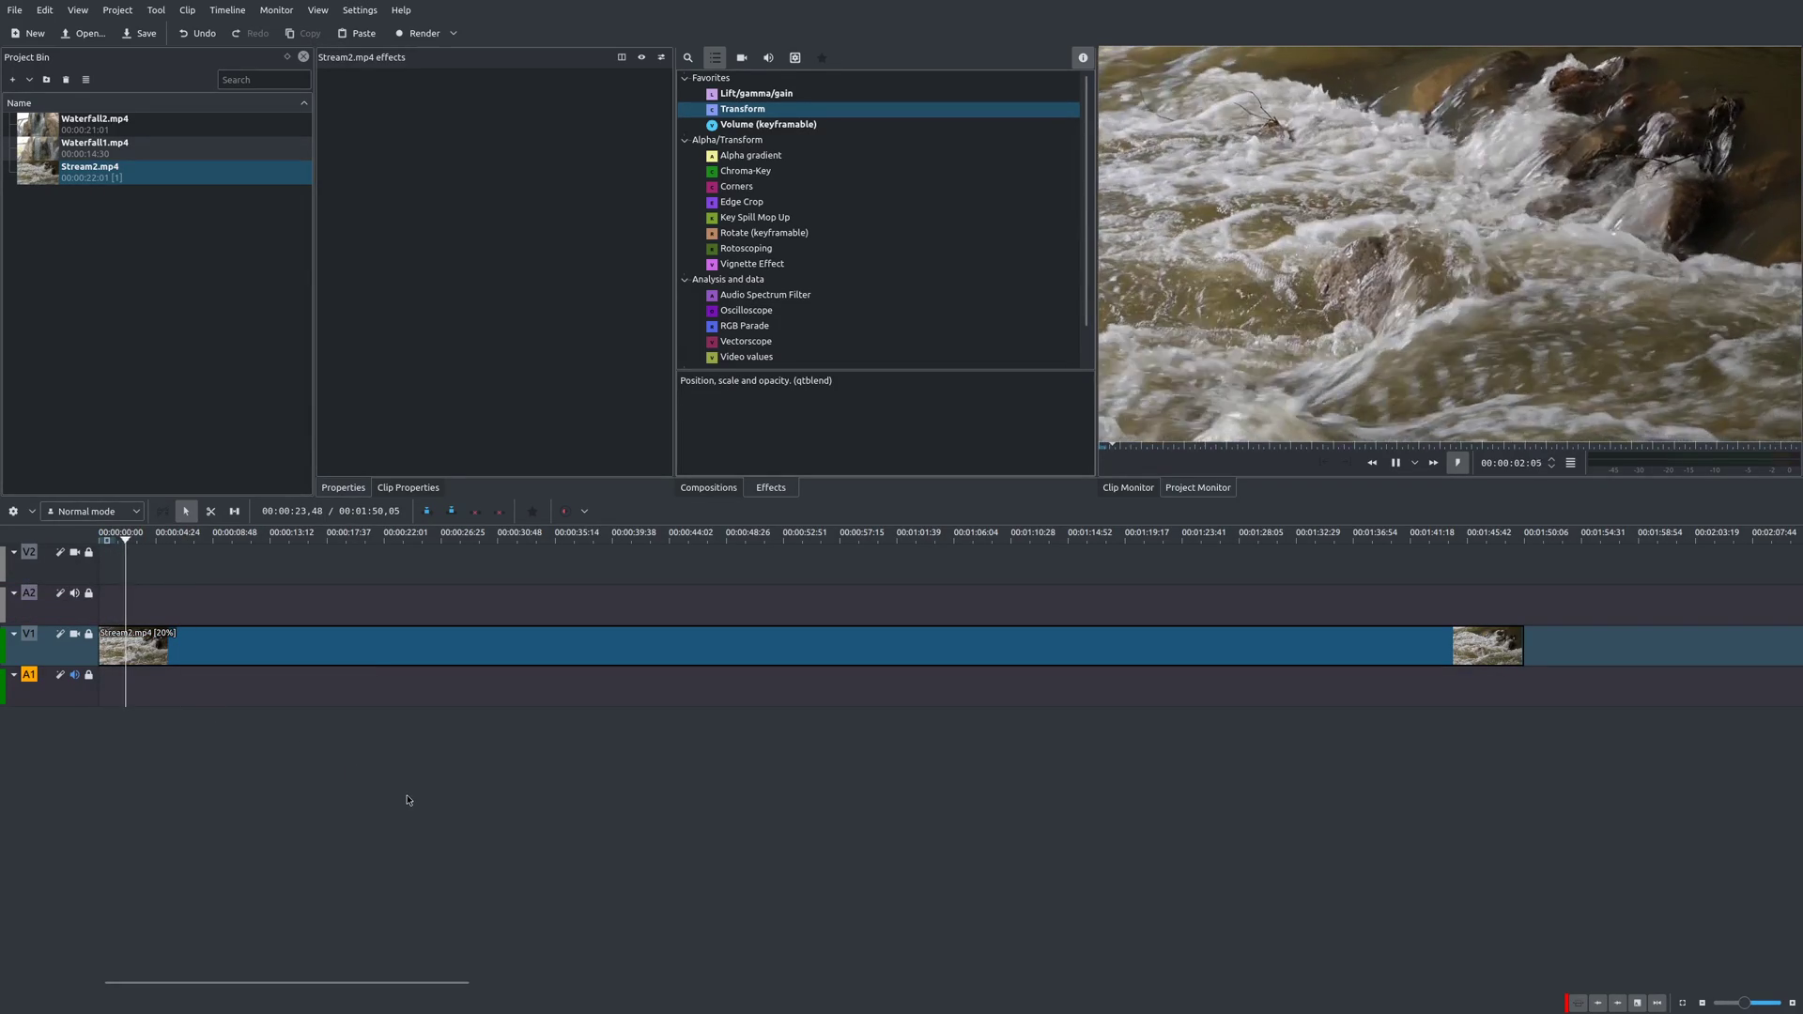
key(space)
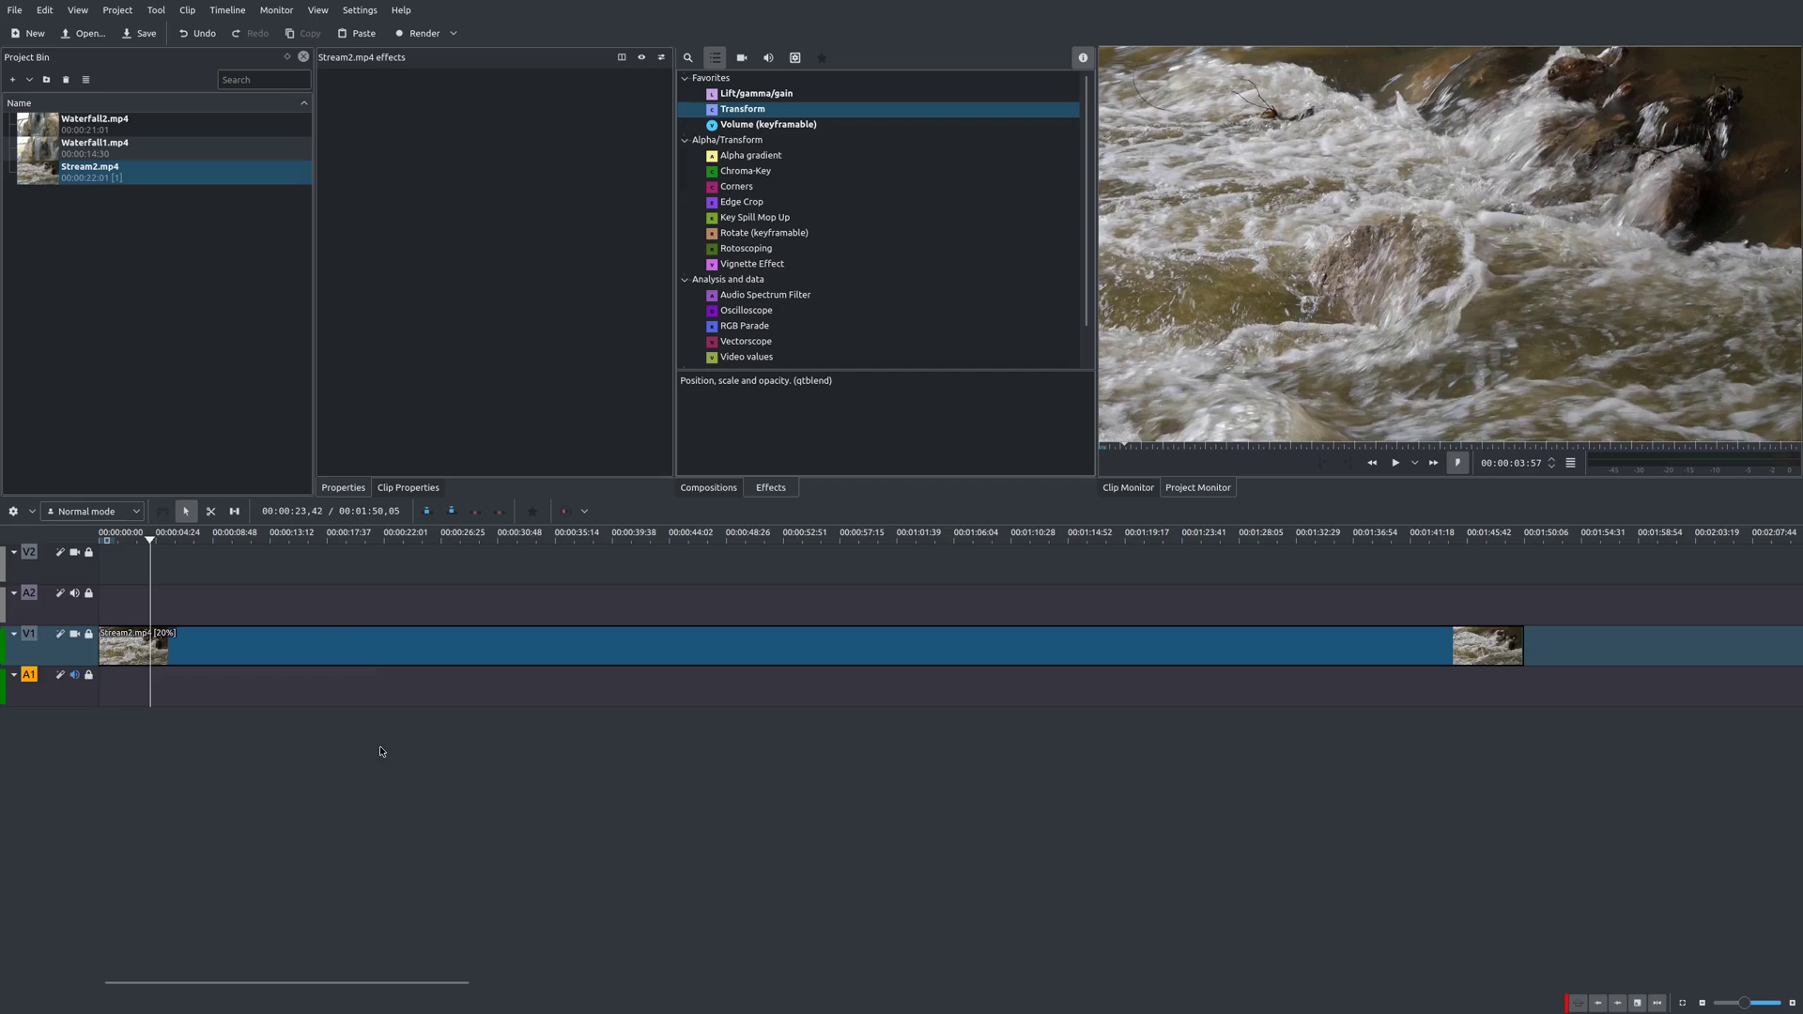
click(380, 653)
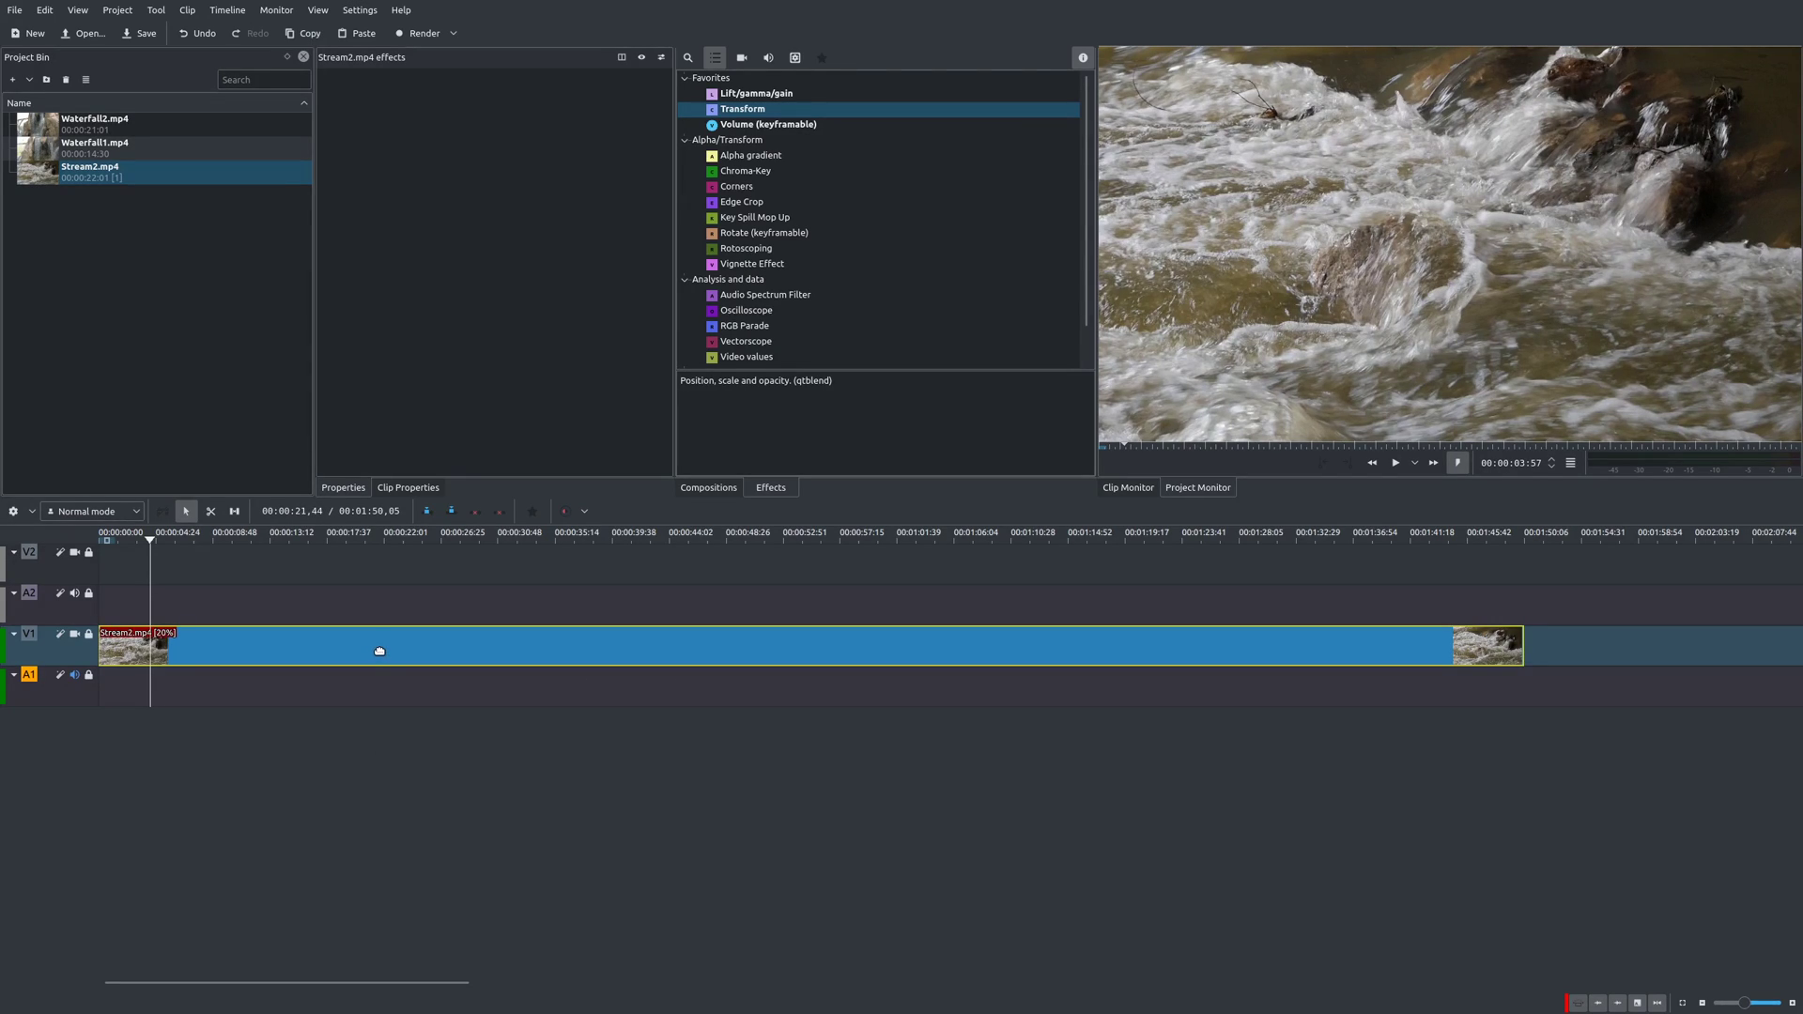
- Set the clip's speed back to 50% with Reverse clip enabled
right_click(380, 651)
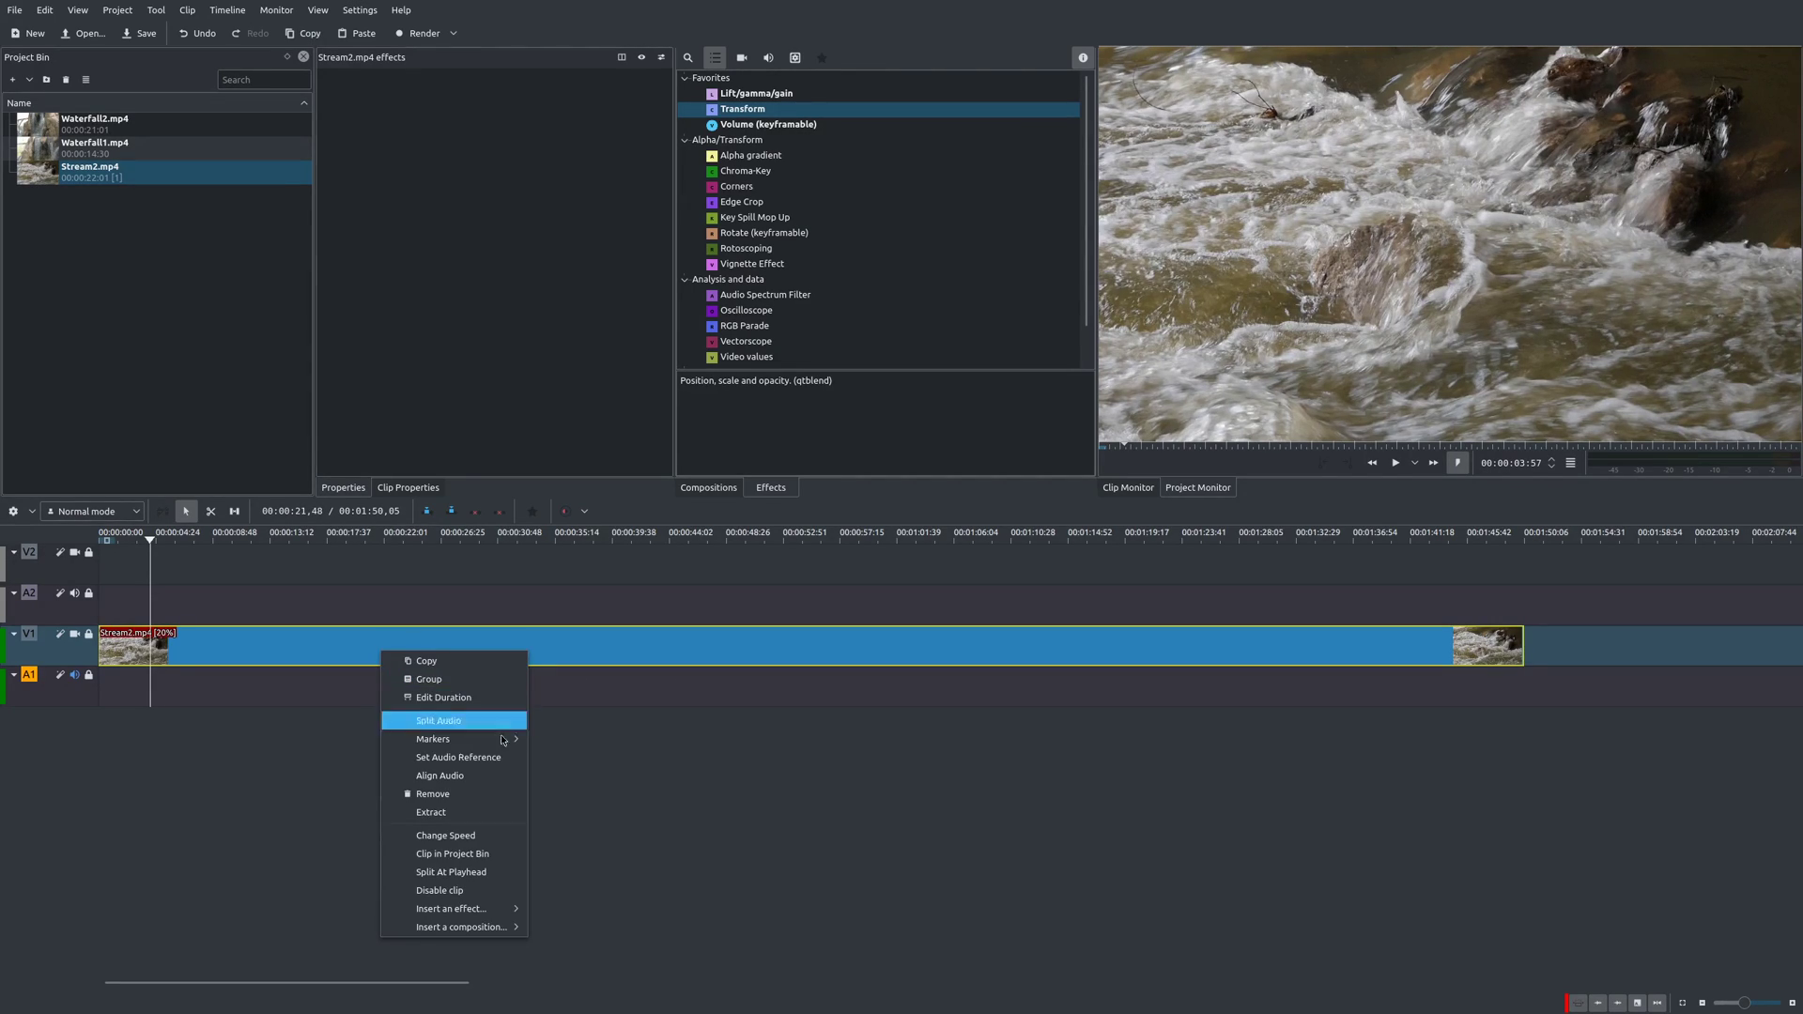
click(450, 834)
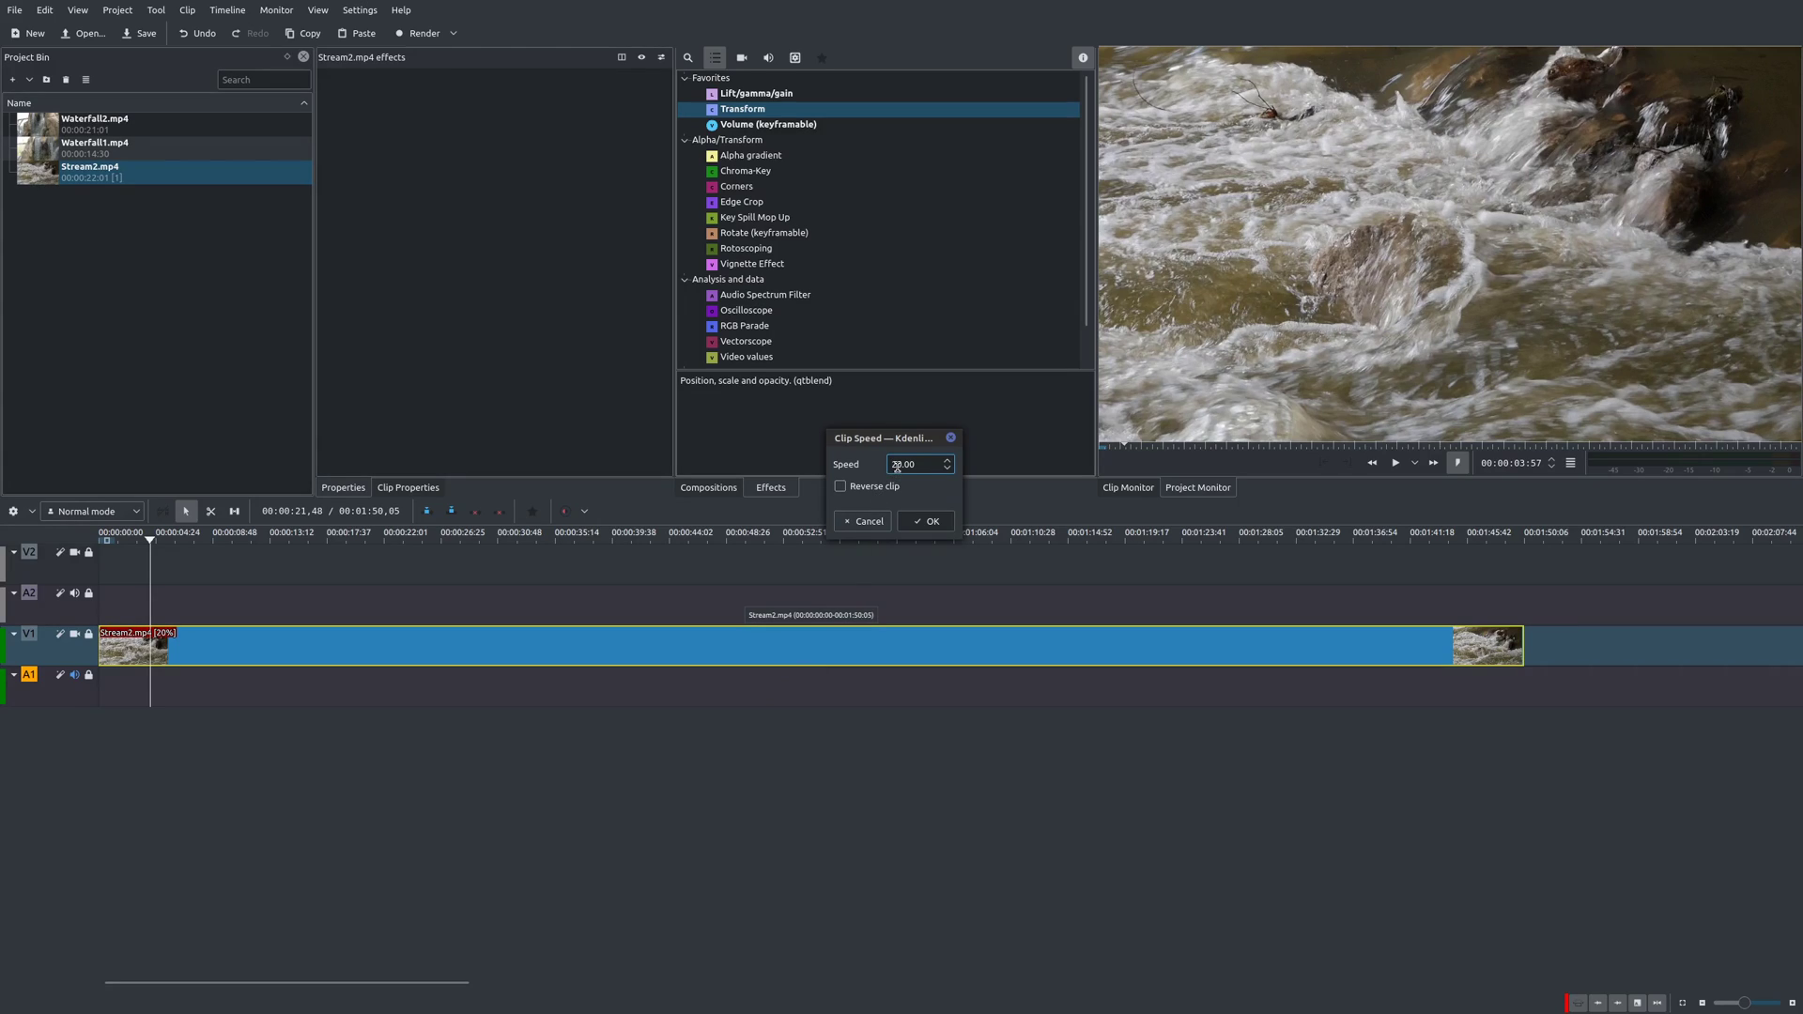
drag(898, 465, 872, 468)
click(841, 487)
click(926, 521)
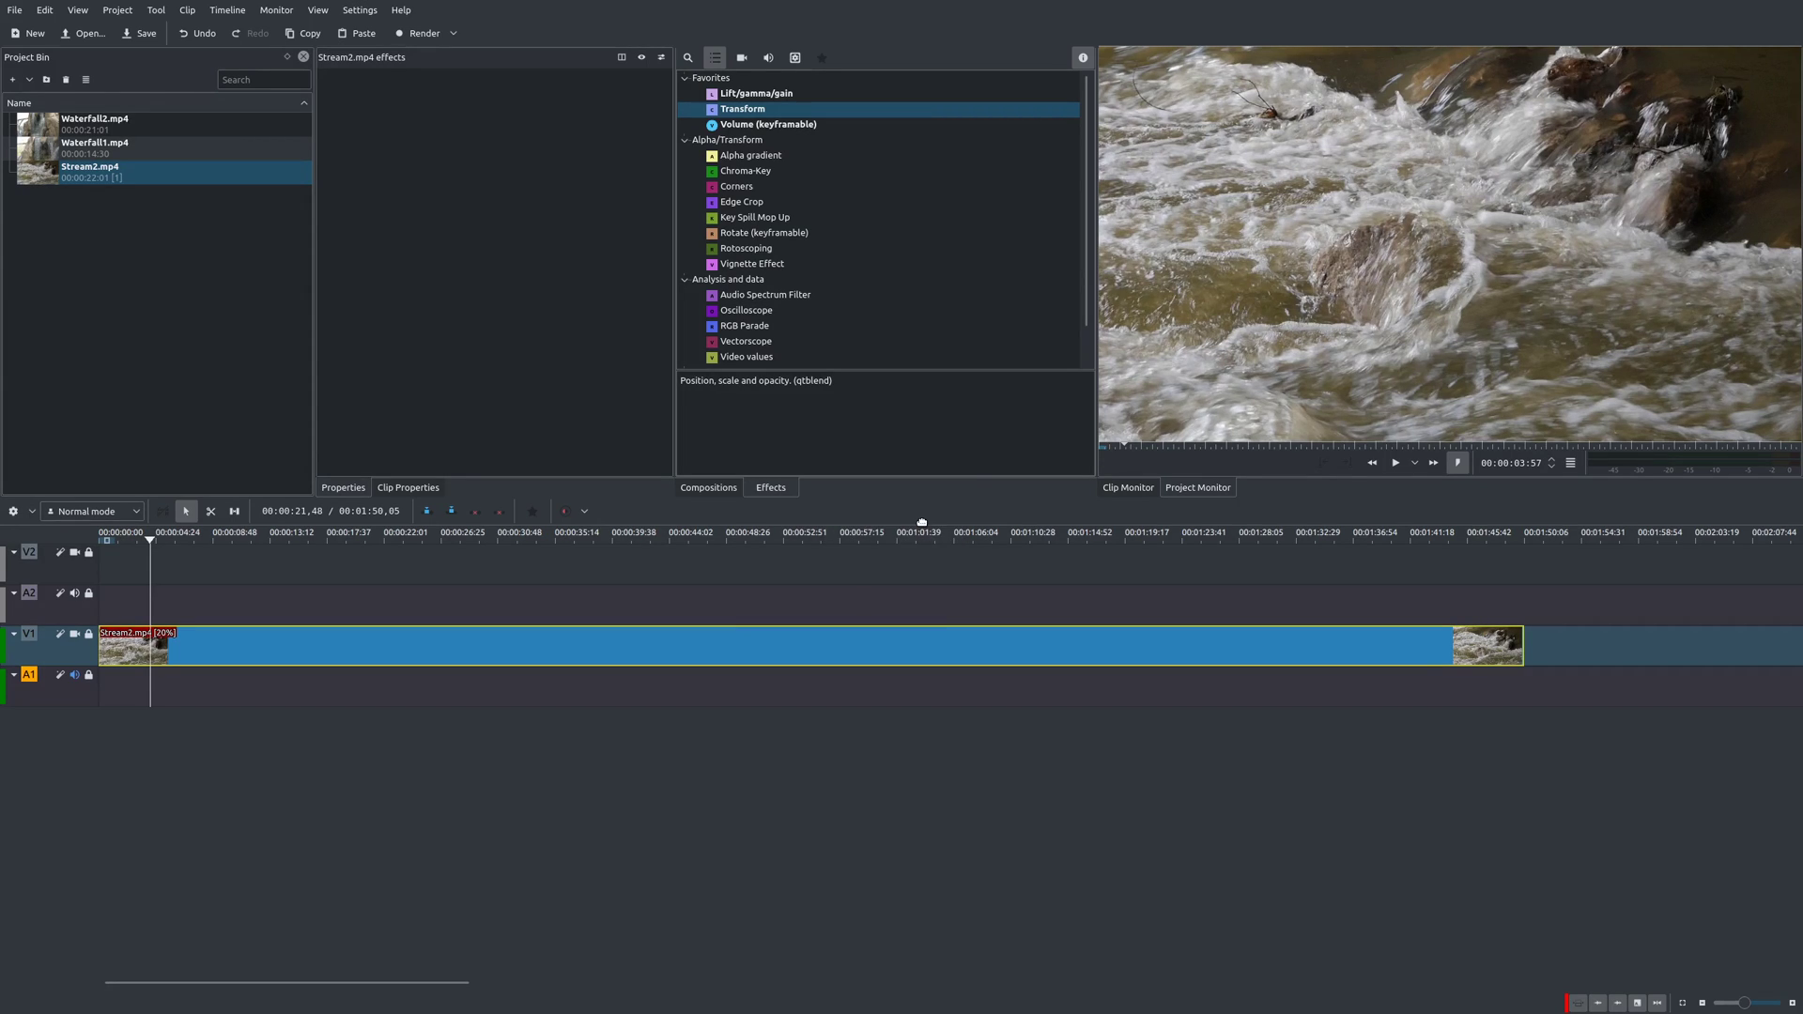
- Preview the reversed clip backwards with J, then forwards with L
click(155, 589)
key(j)
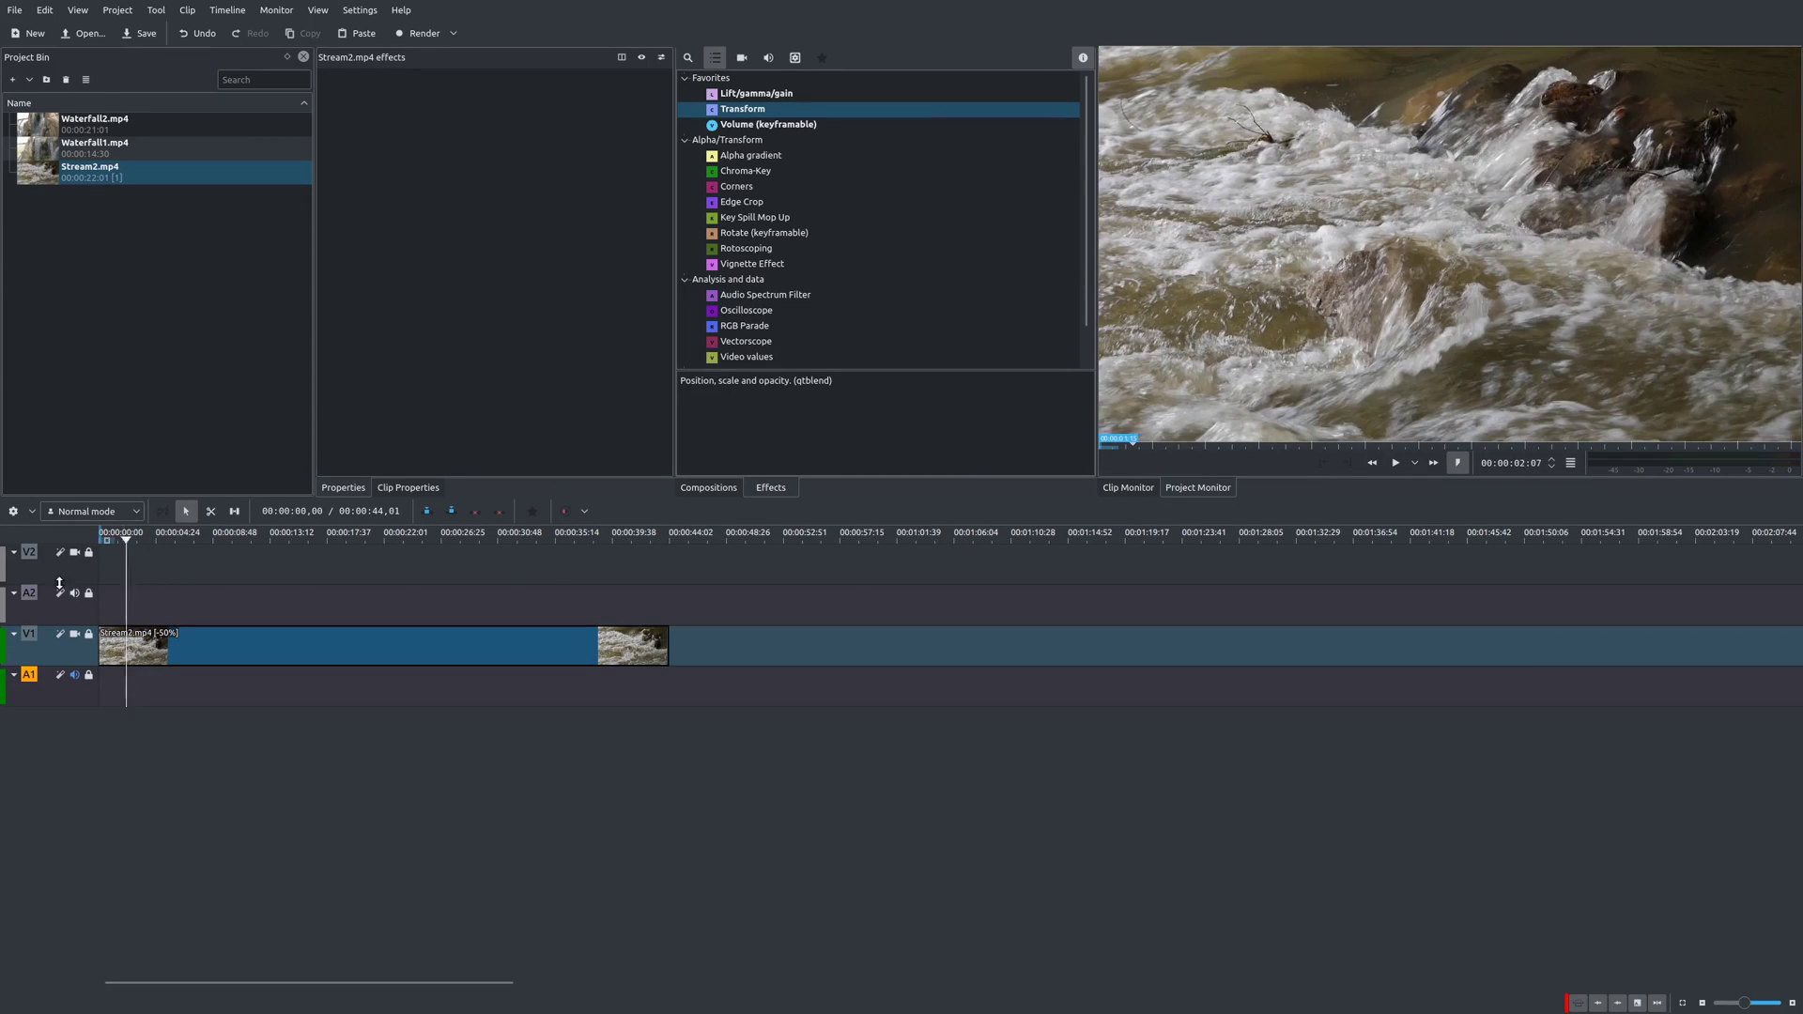
key(l)
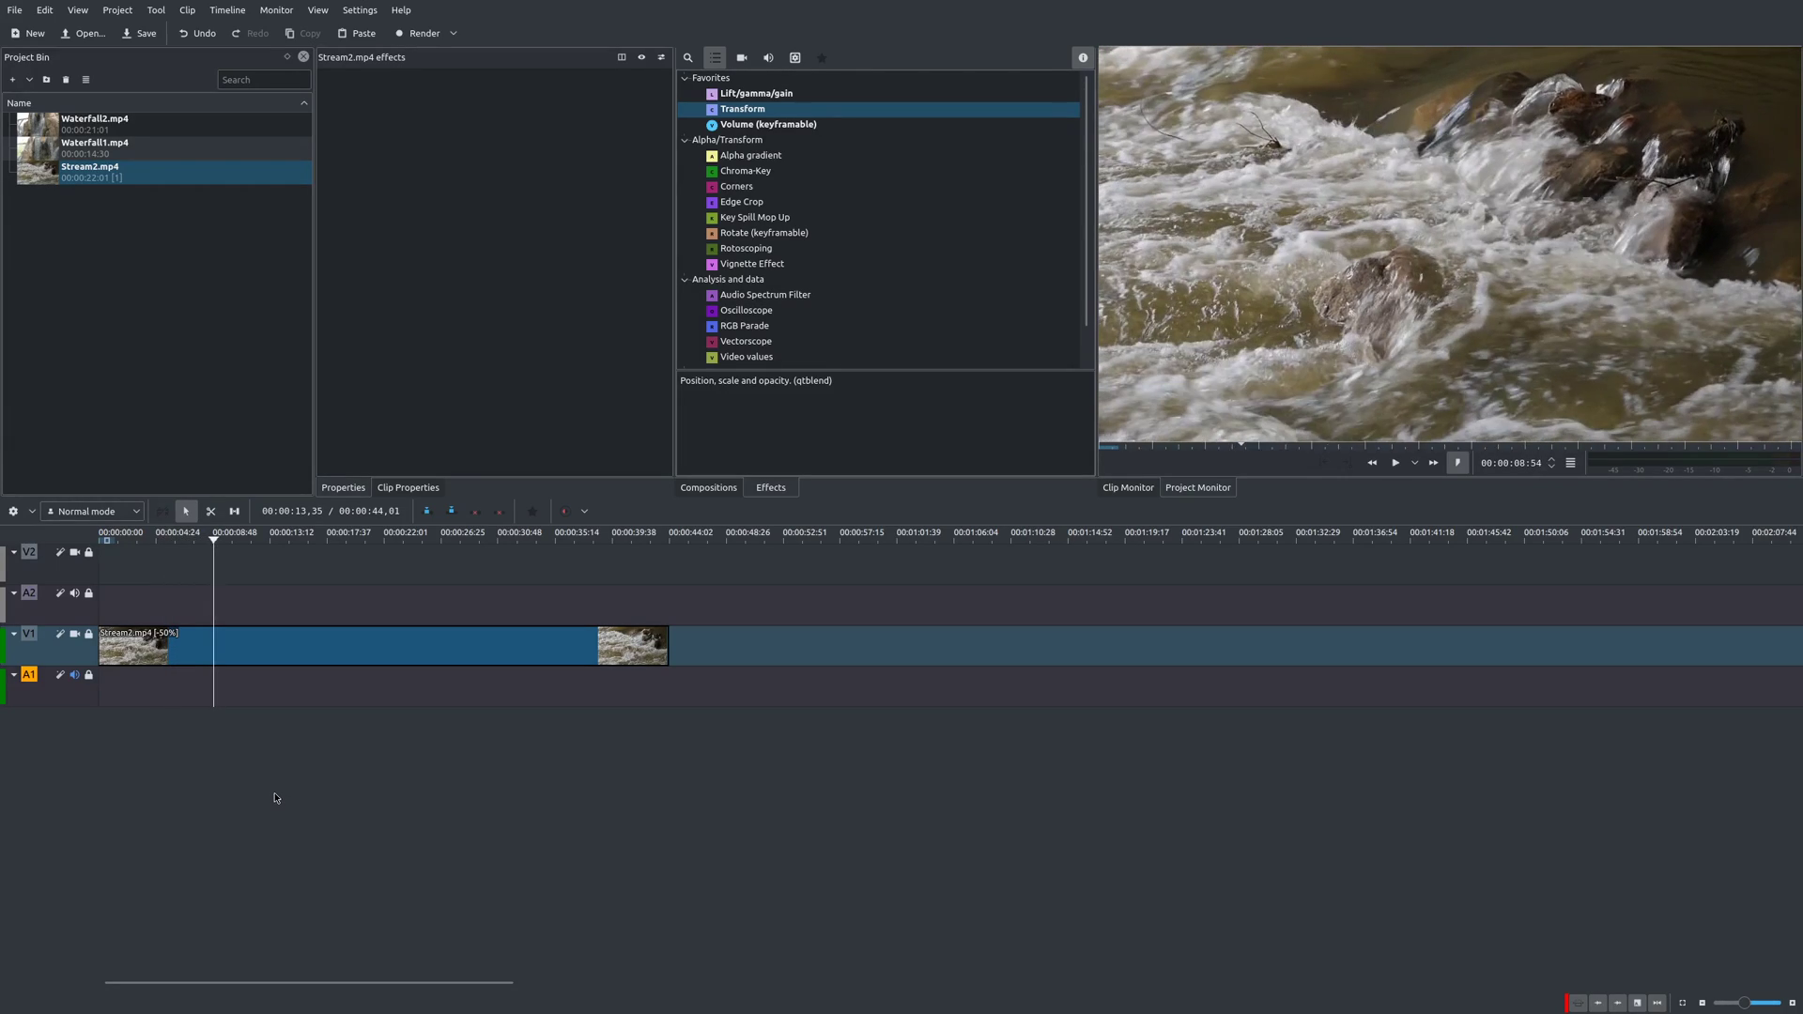
- Turn off Reverse clip and set Stream2.mp4 to 200% speed
key(space)
click(225, 654)
right_click(227, 651)
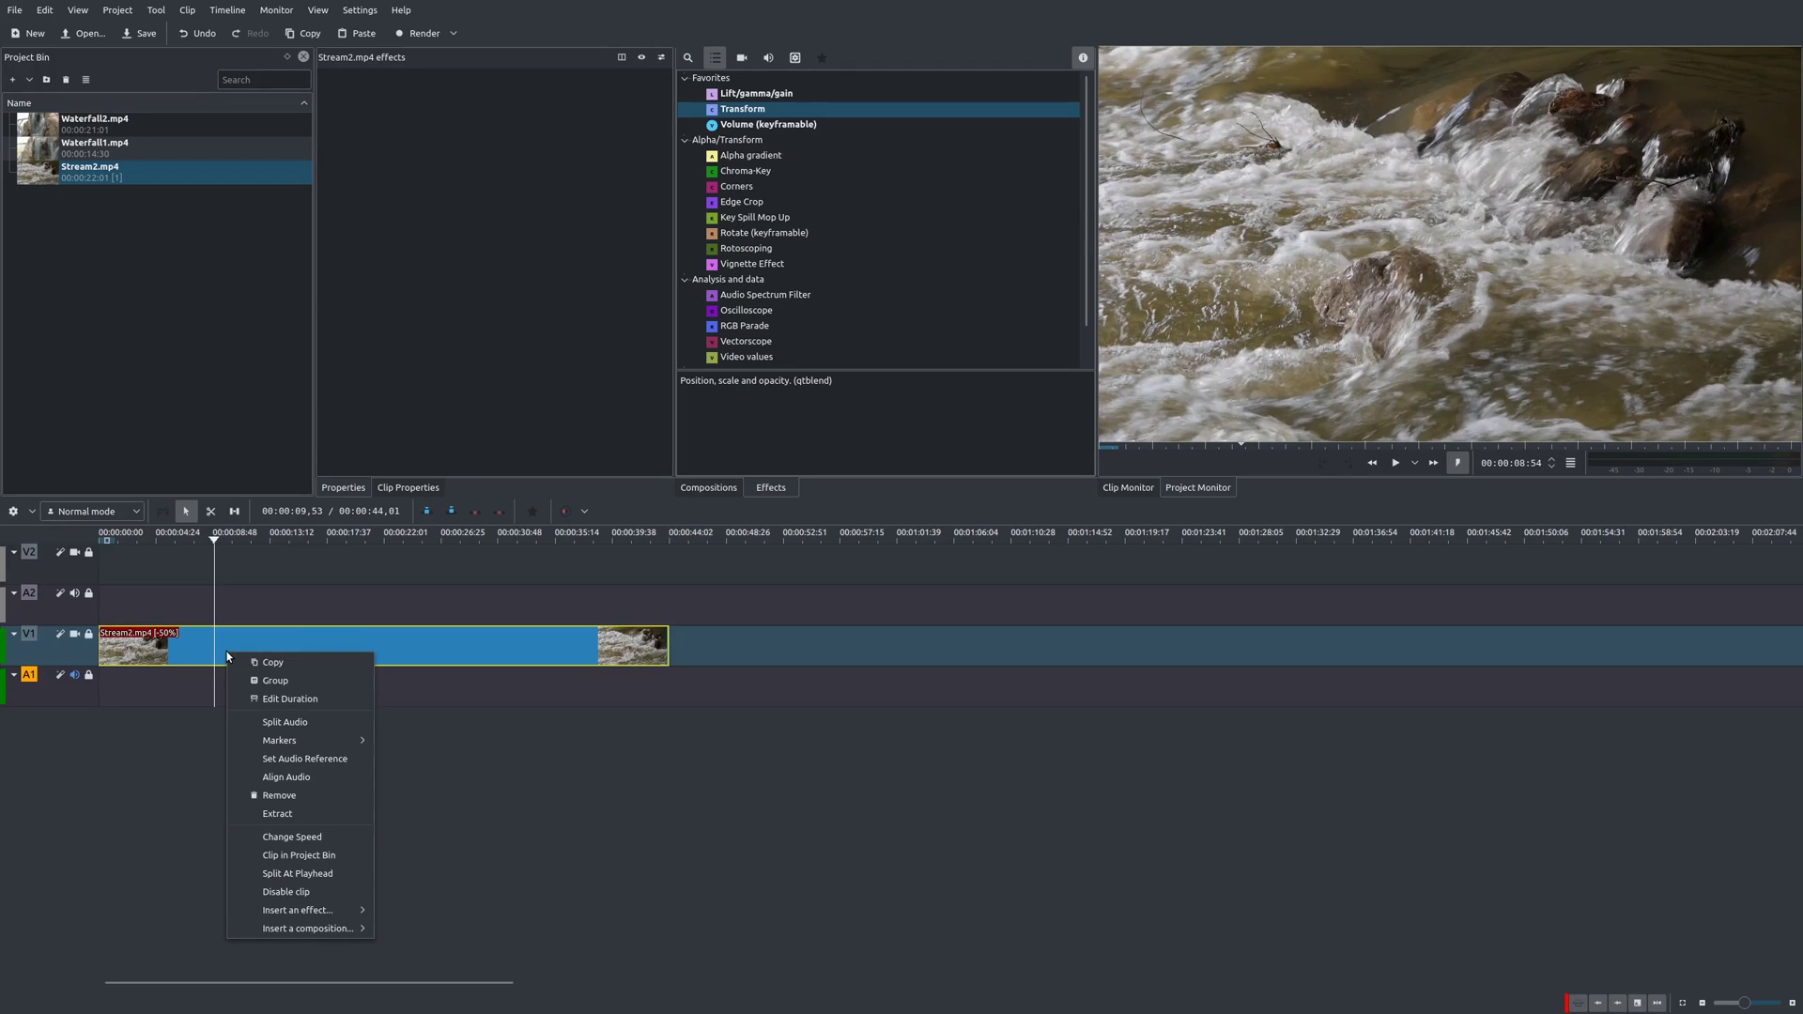
click(316, 842)
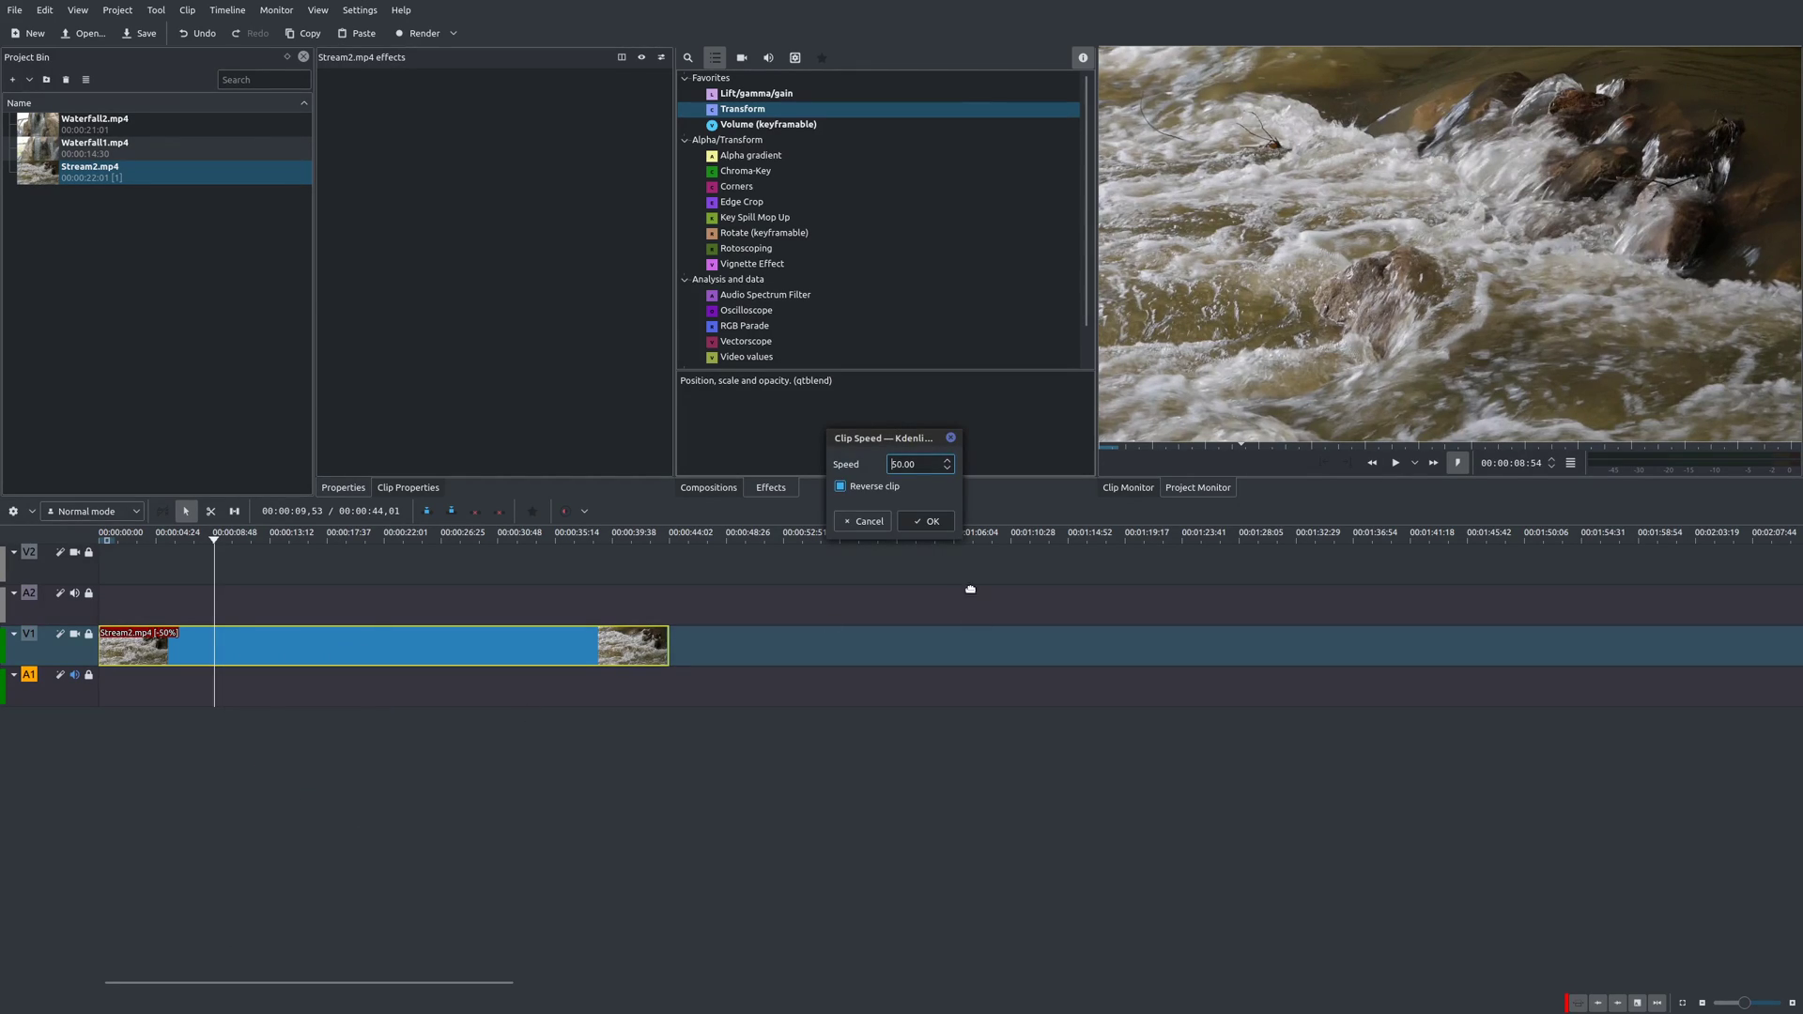
click(841, 486)
drag(897, 464, 890, 464)
click(946, 523)
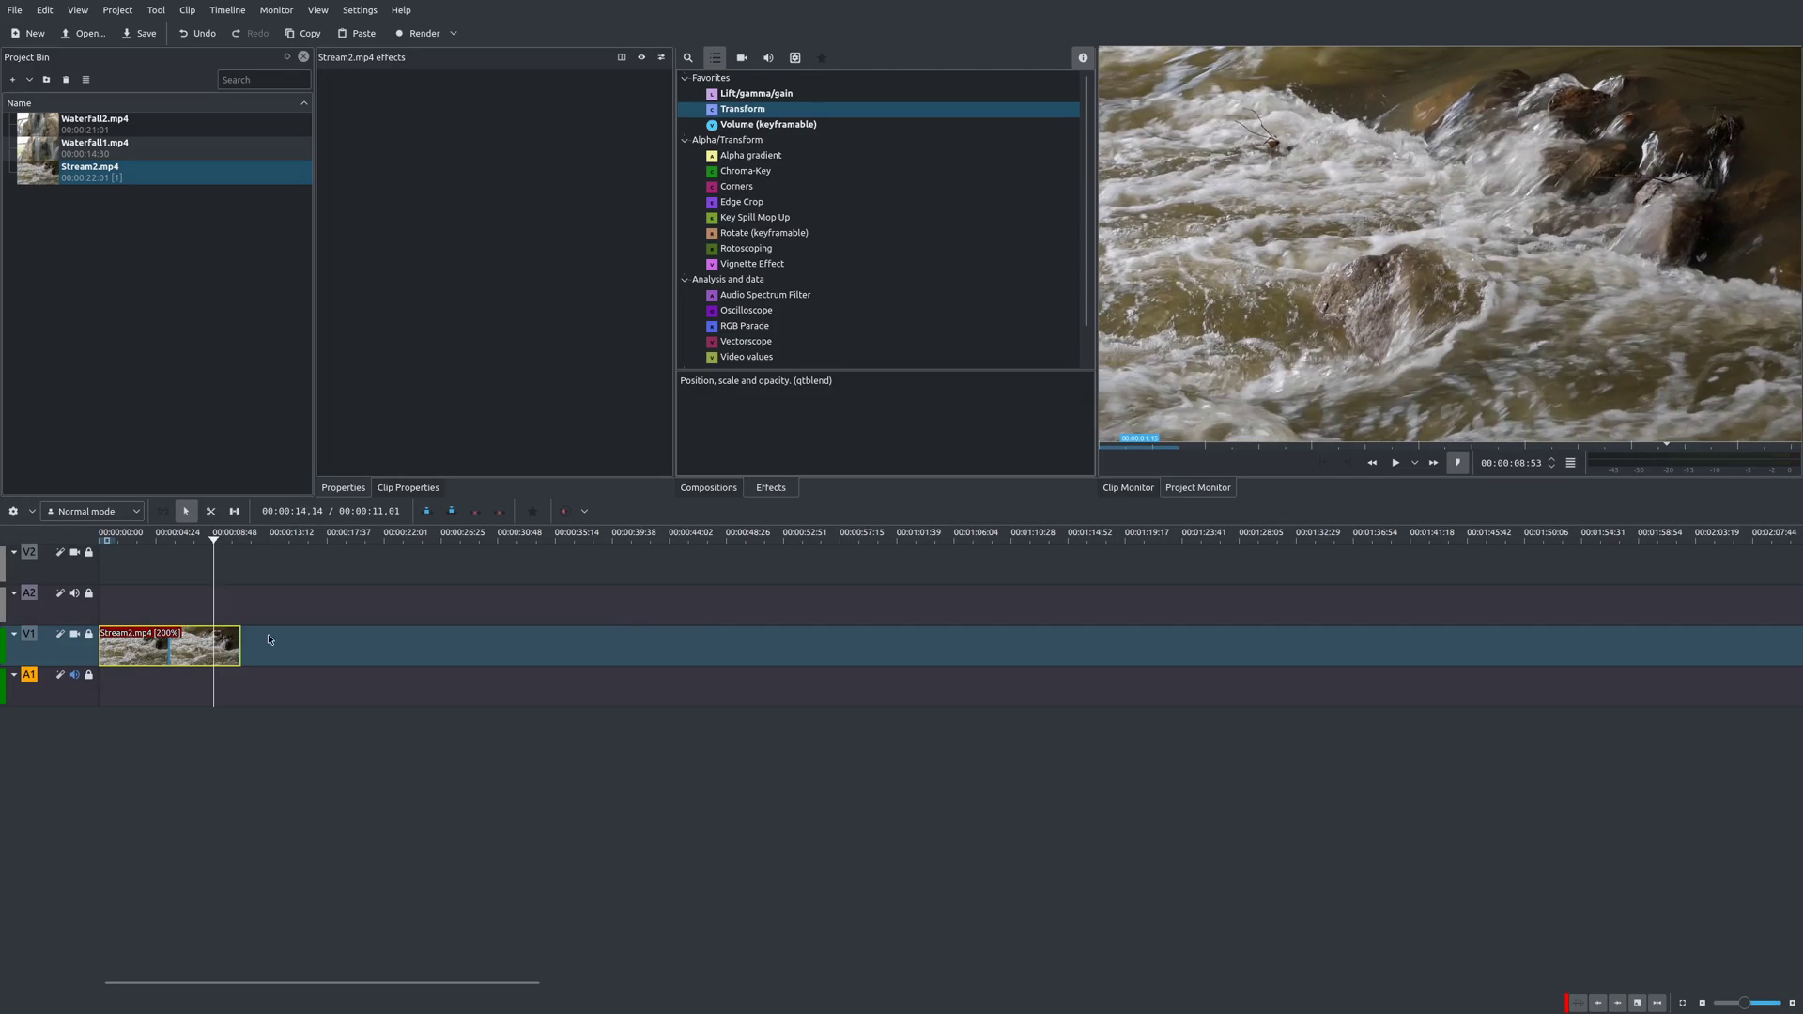
- Play the 200% clip from the start of the timeline
click(154, 596)
key(Home)
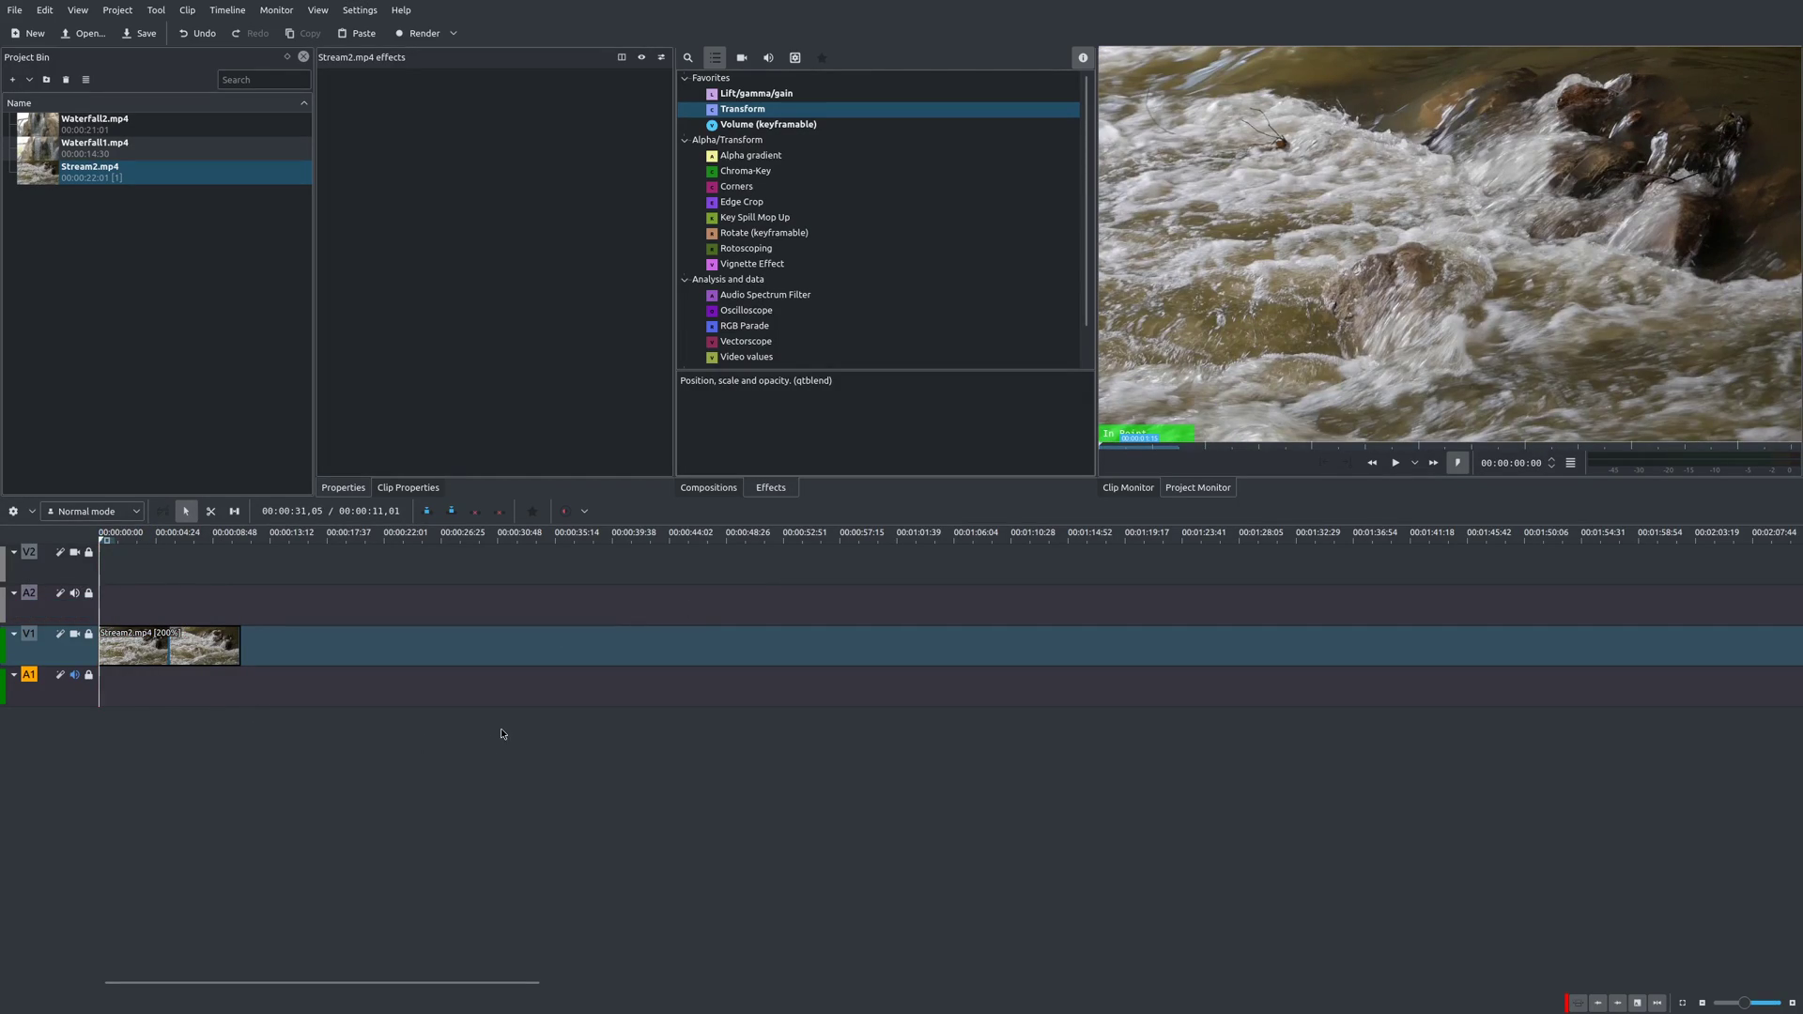
key(space)
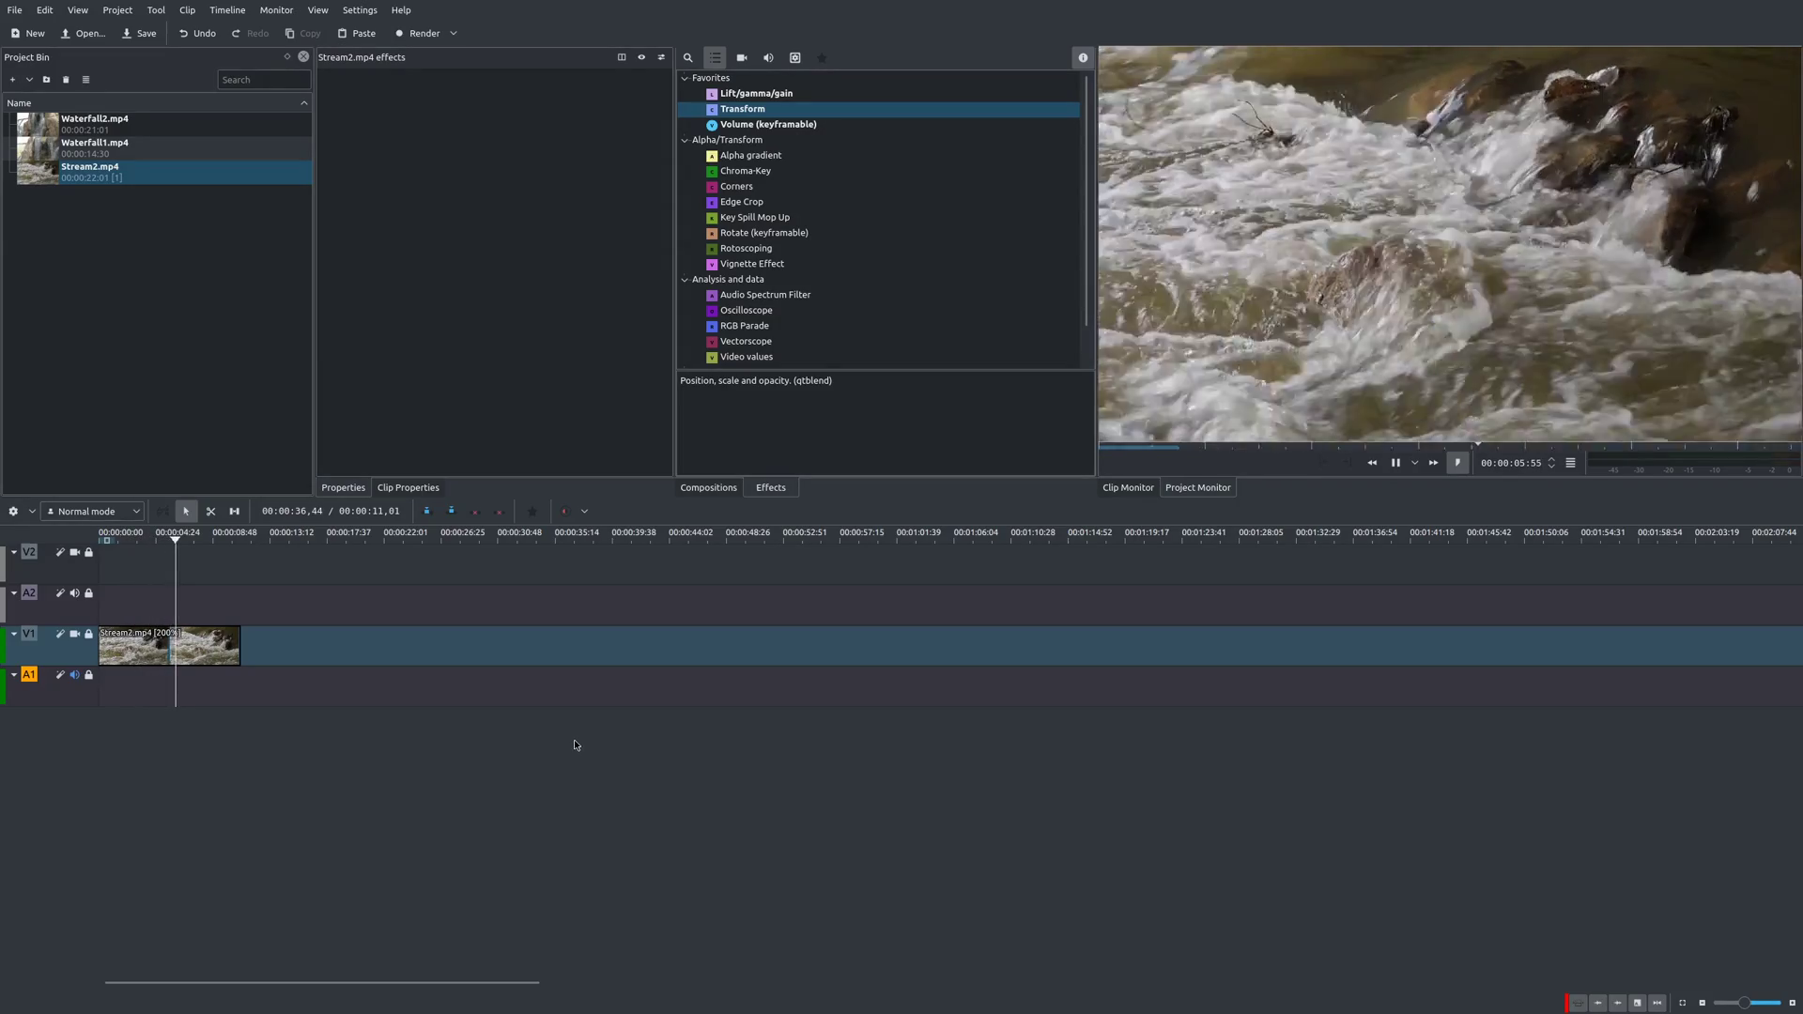
key(space)
- Restore Stream2.mp4 to normal 100% speed
click(170, 642)
right_click(171, 643)
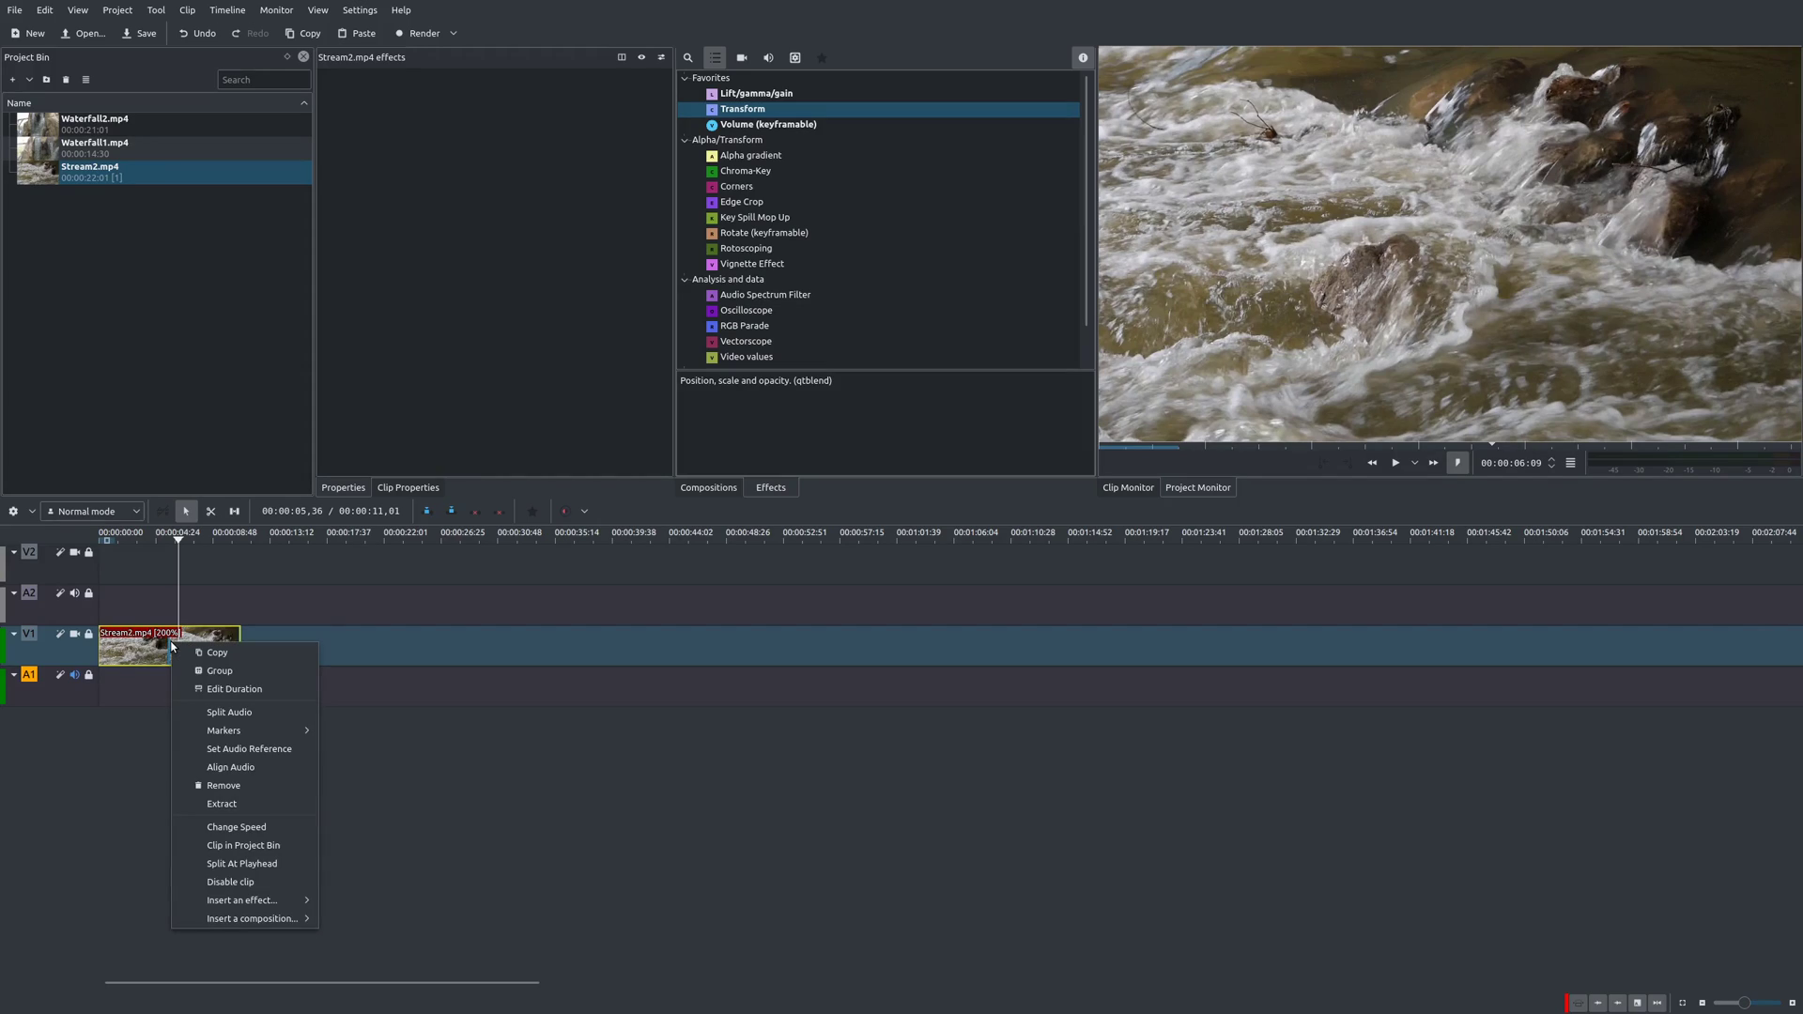
click(247, 833)
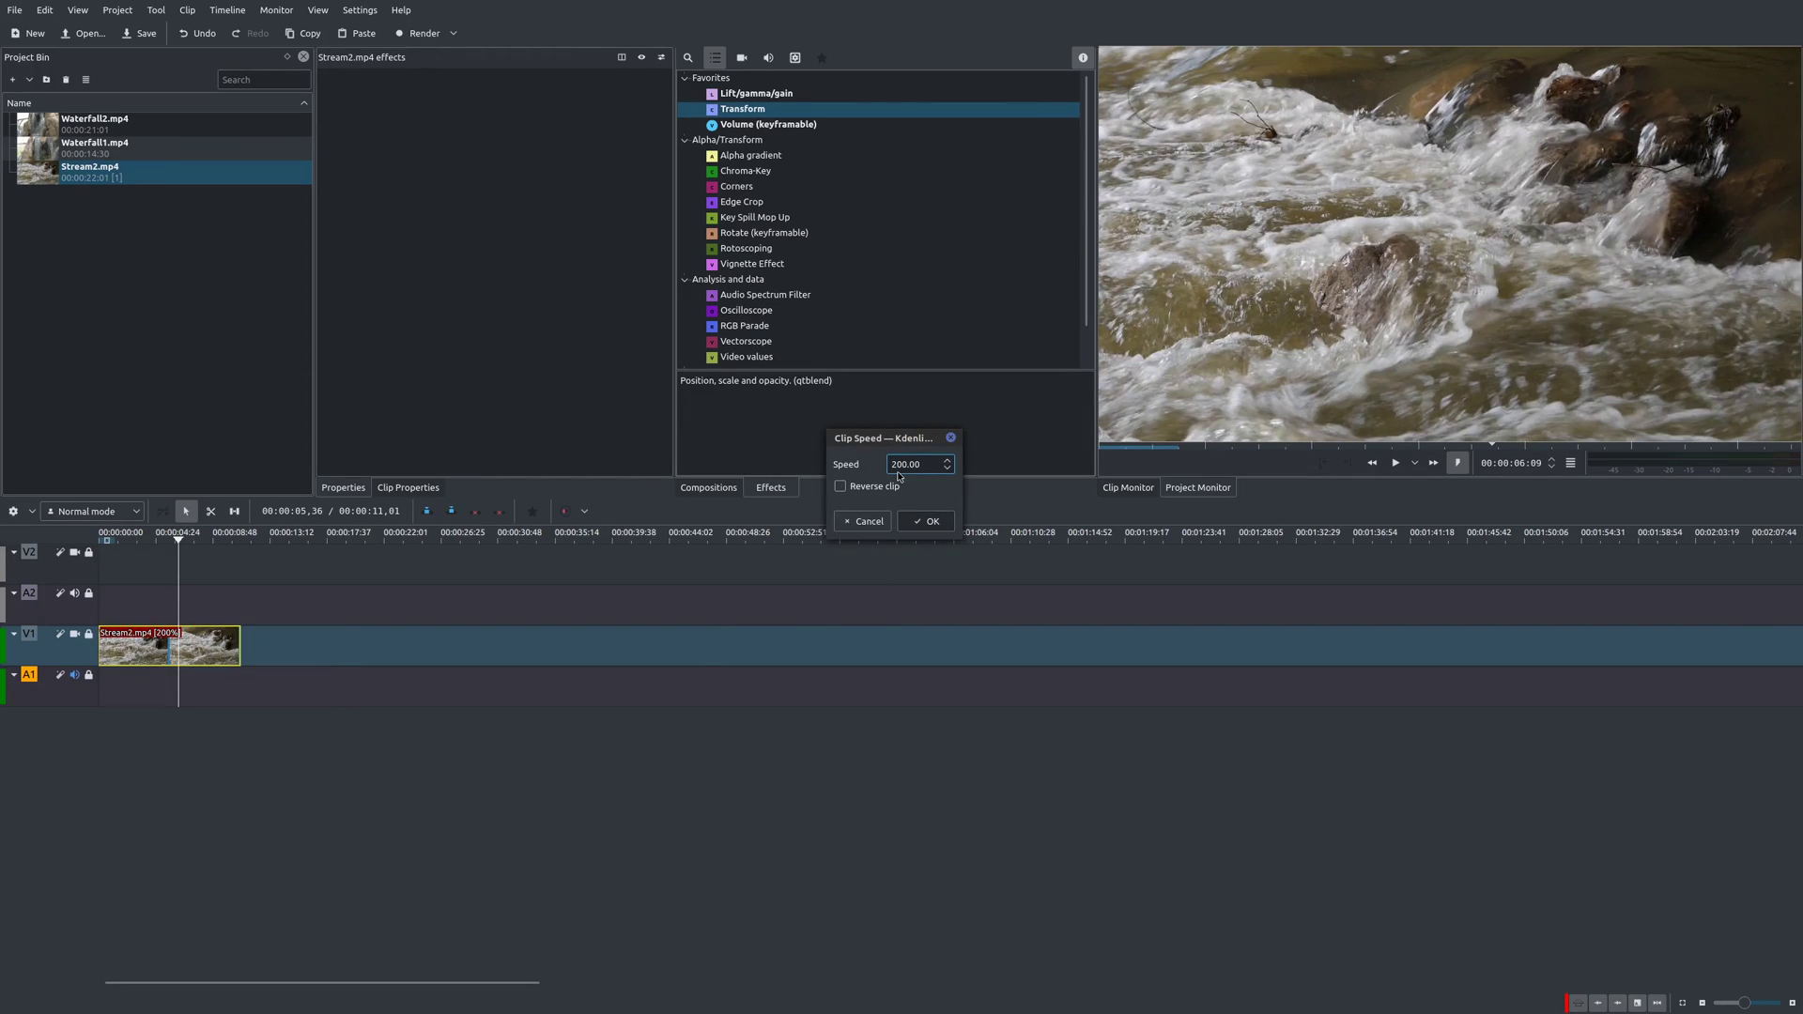
text(1)
click(903, 524)
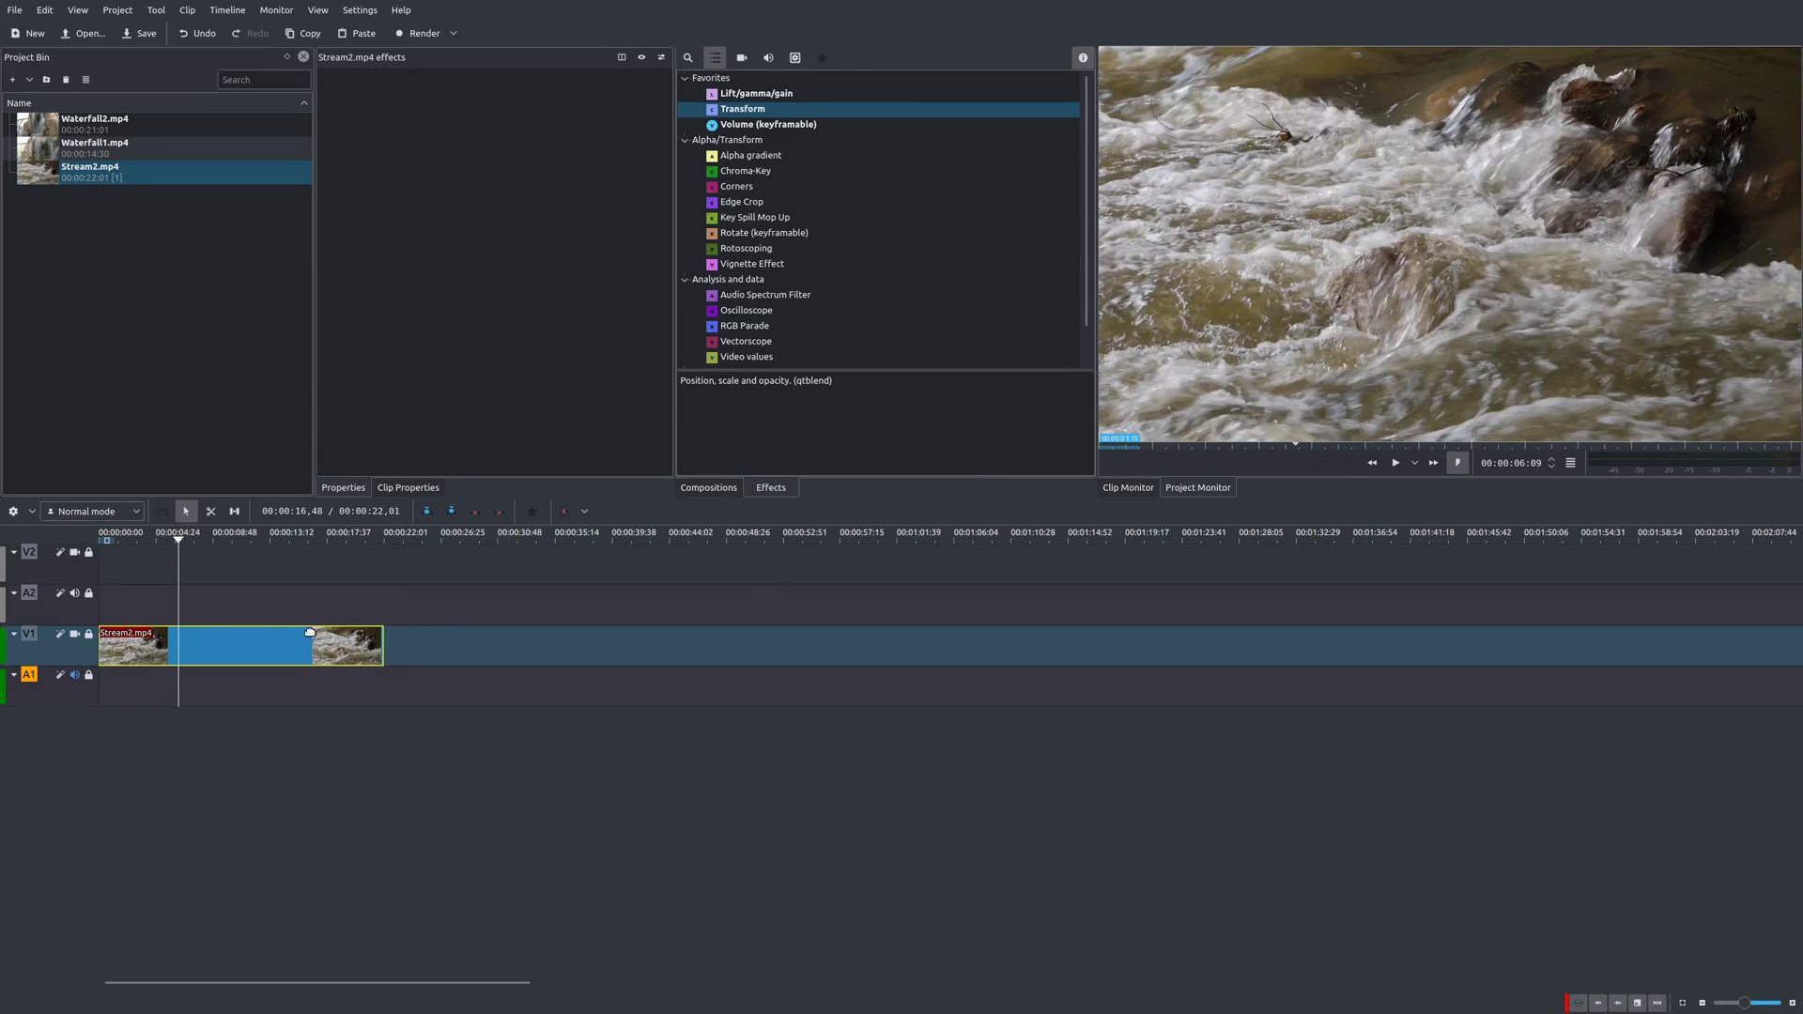
click(147, 612)
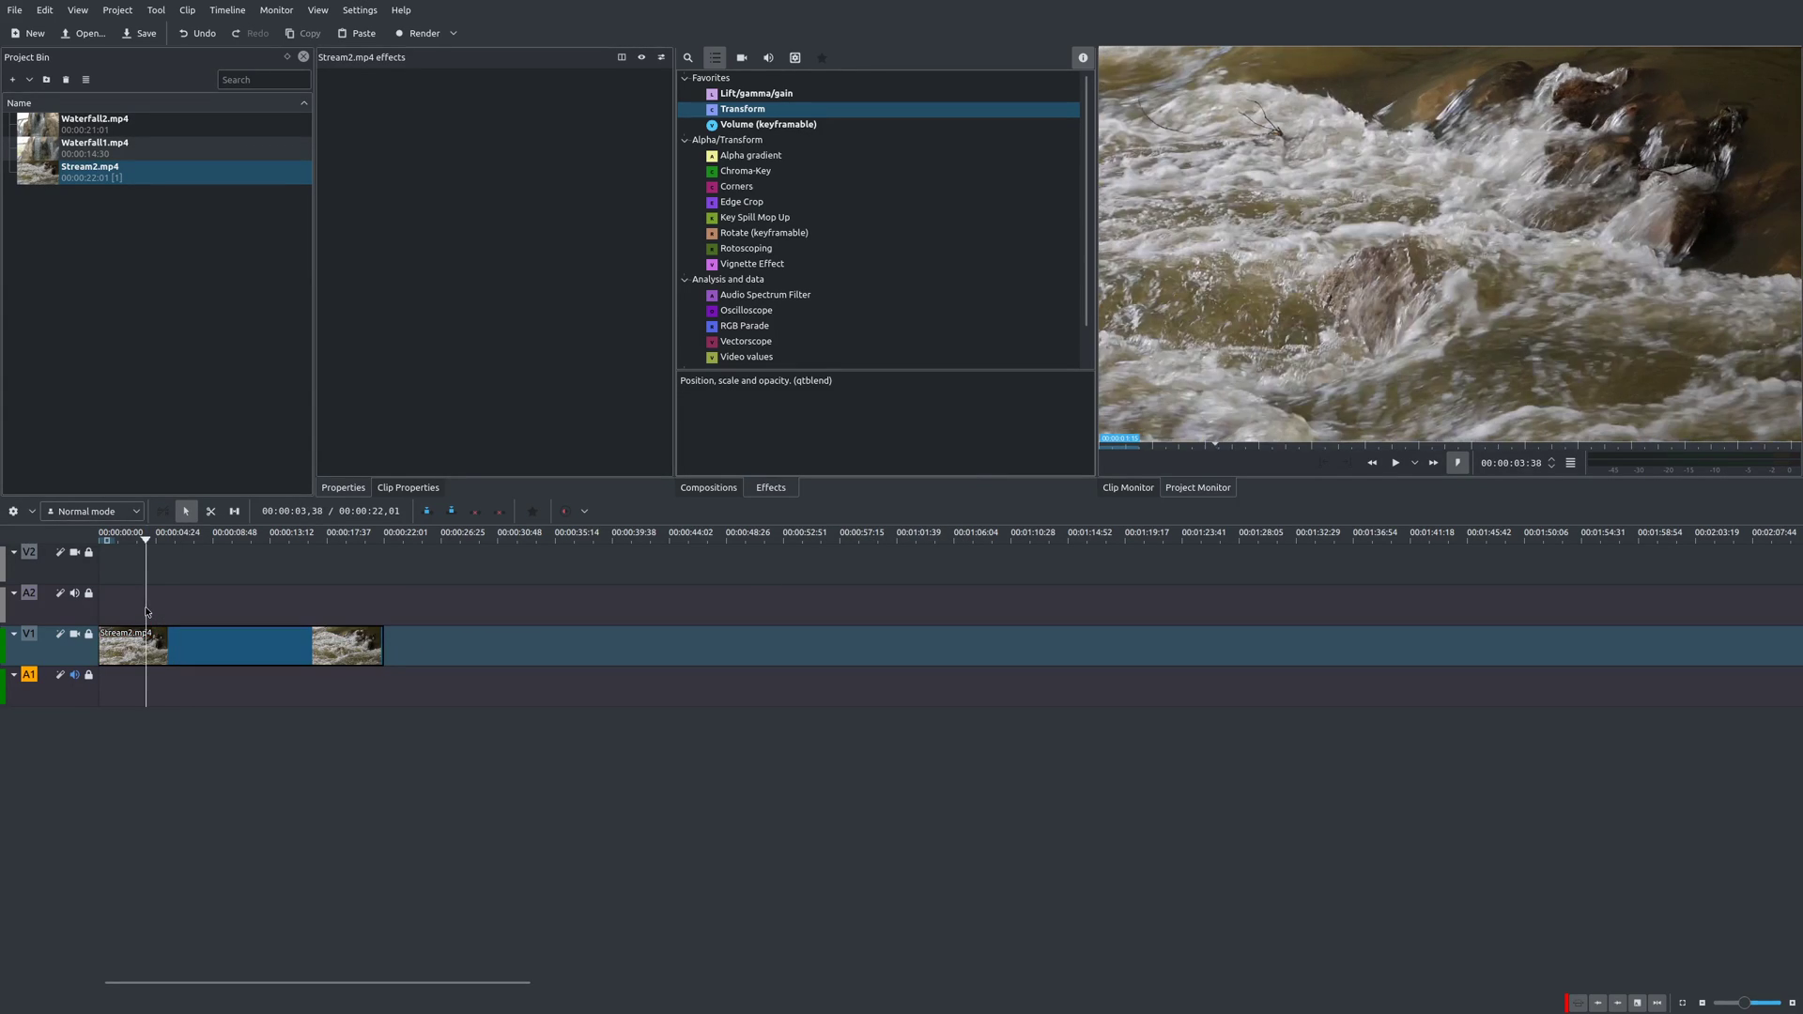
key(space)
key(Home)
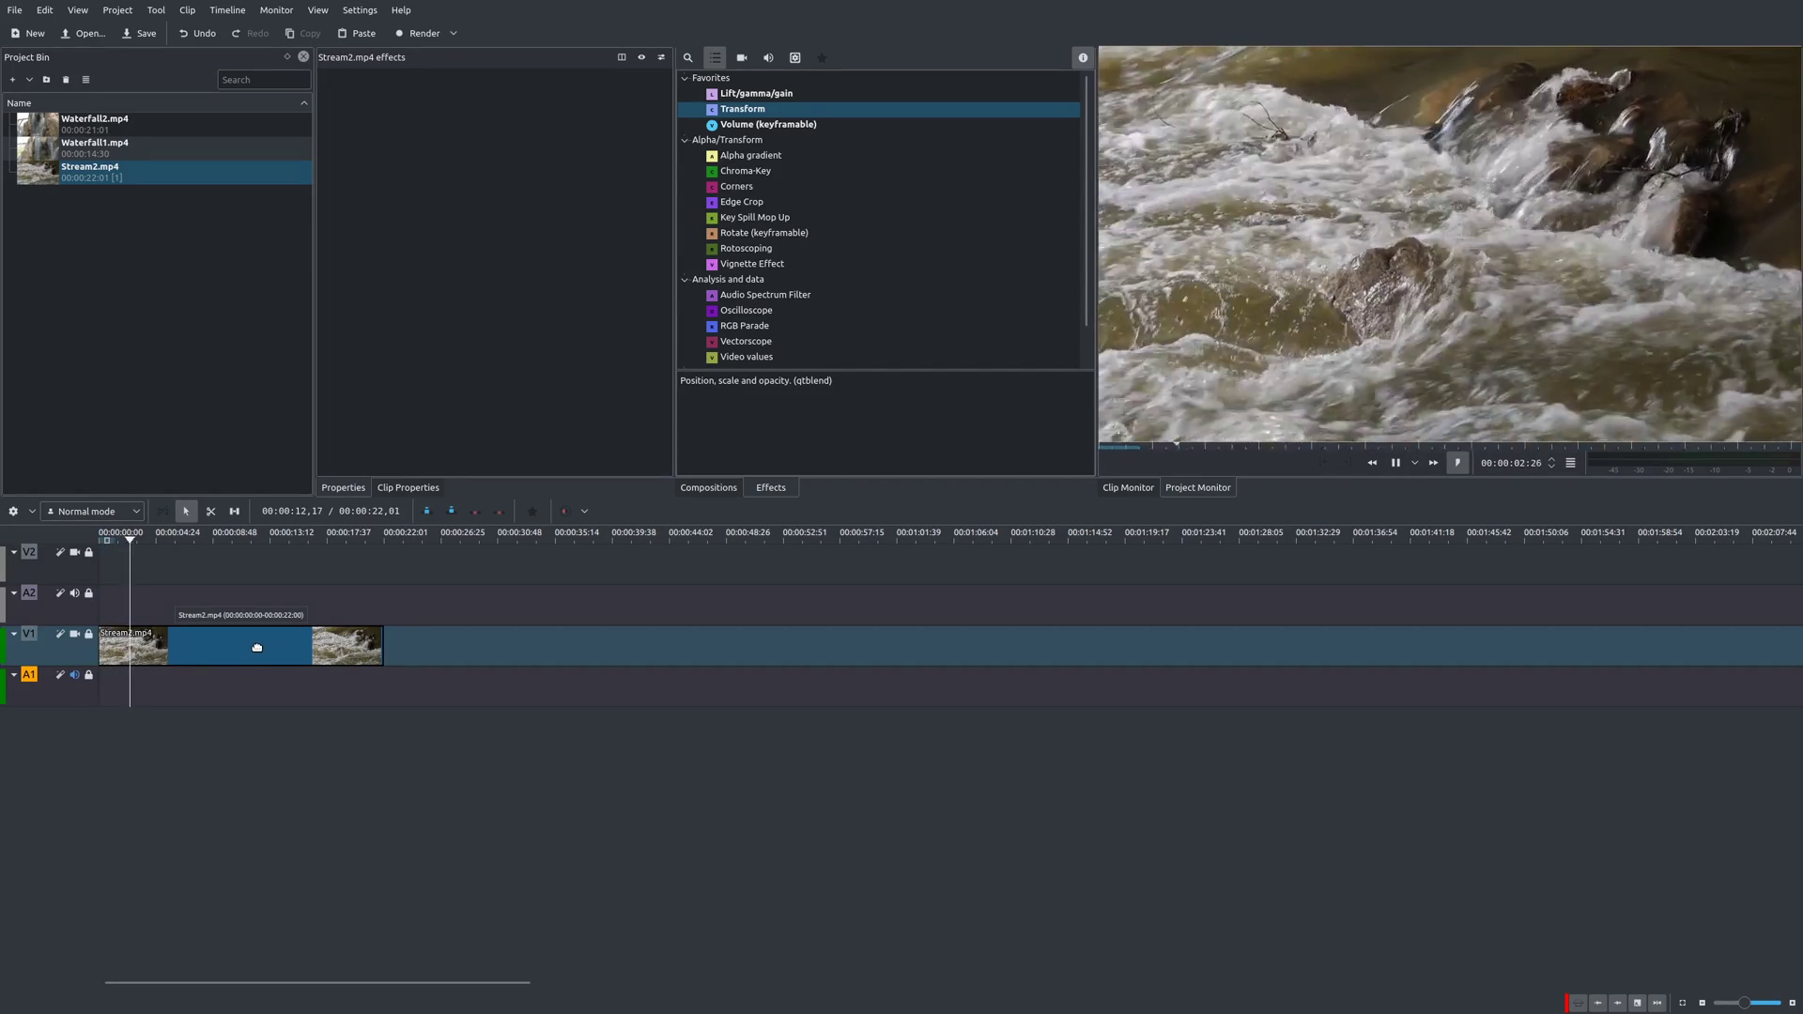
key(space)
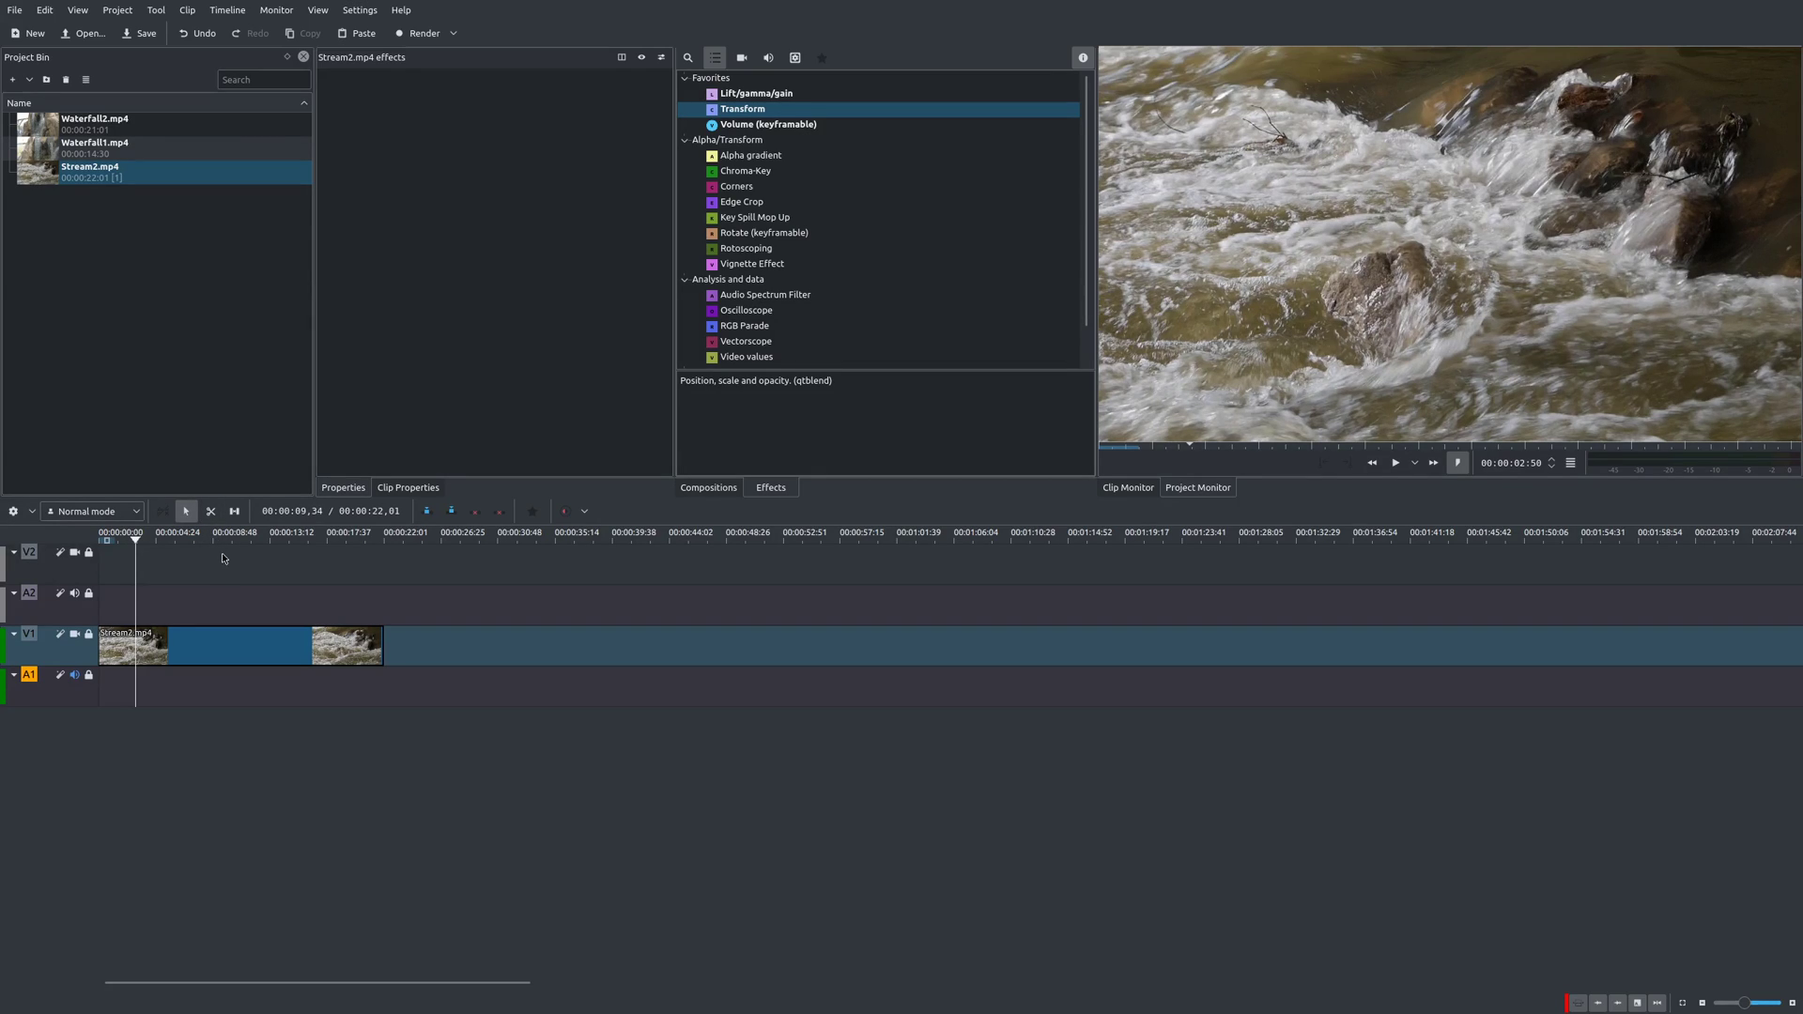
- Cut Stream2.mp4 twice with the Razor tool, near its start and a few seconds later
click(216, 516)
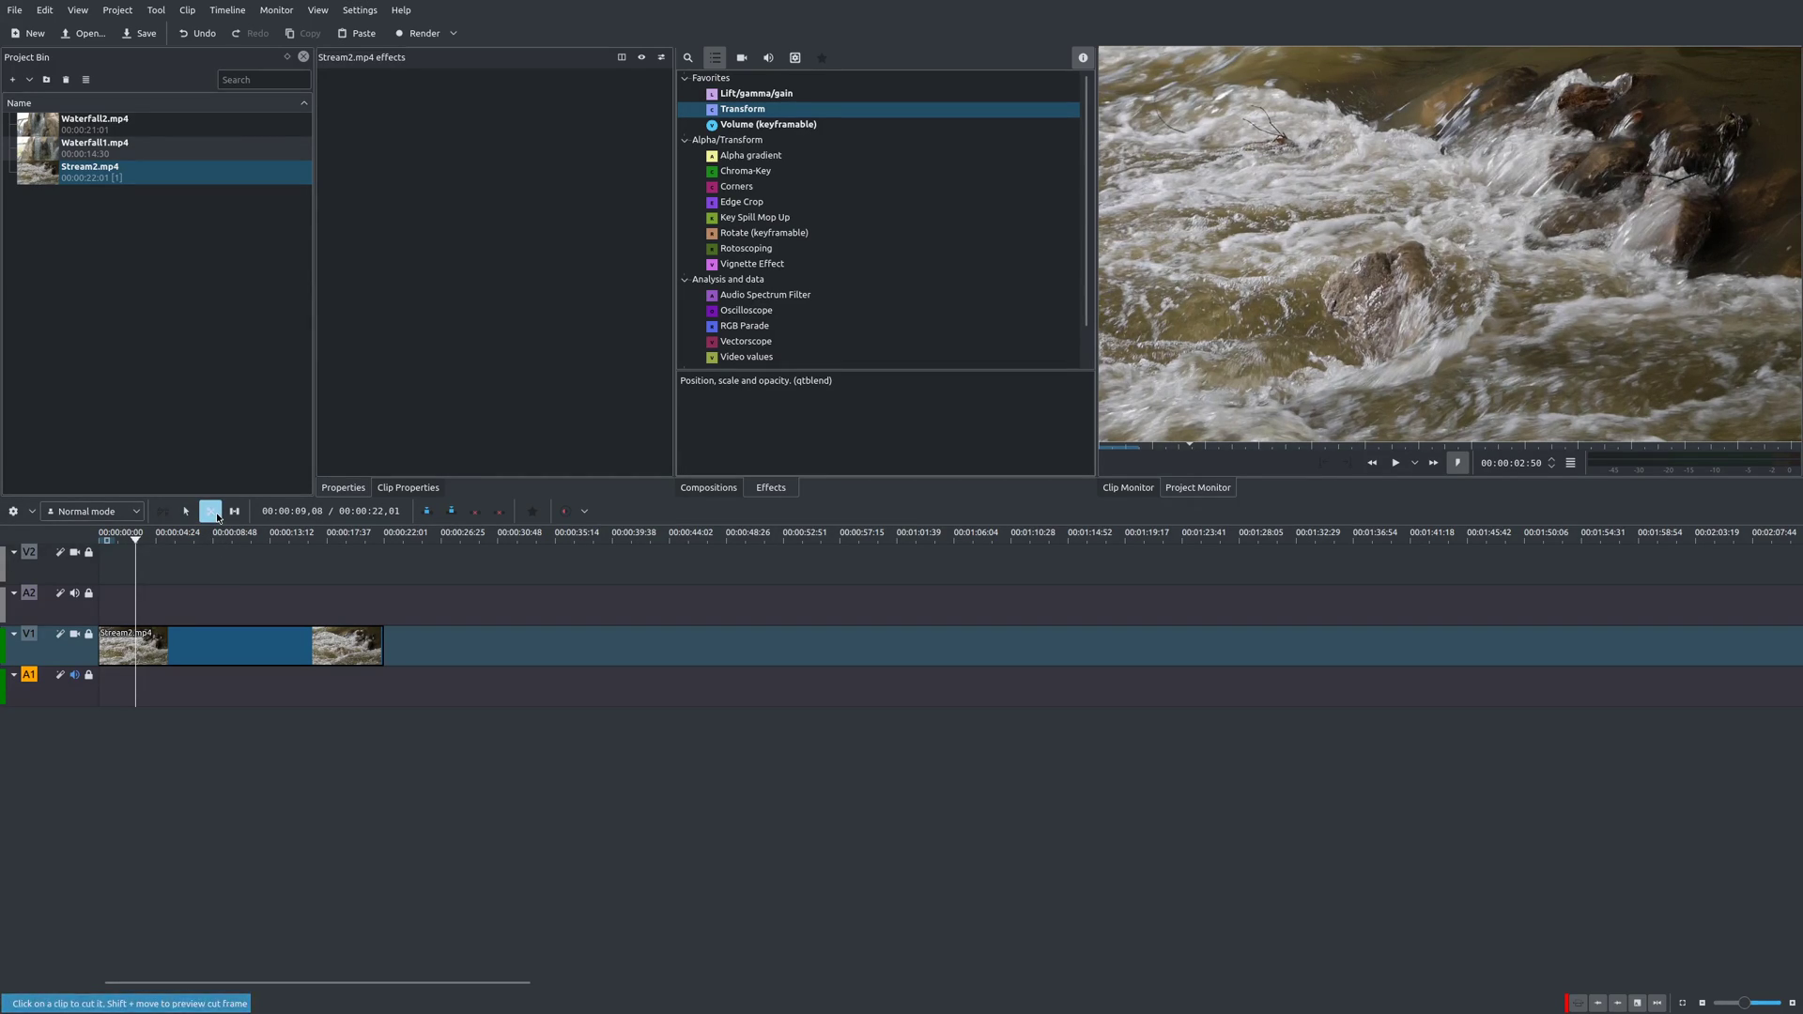
click(135, 641)
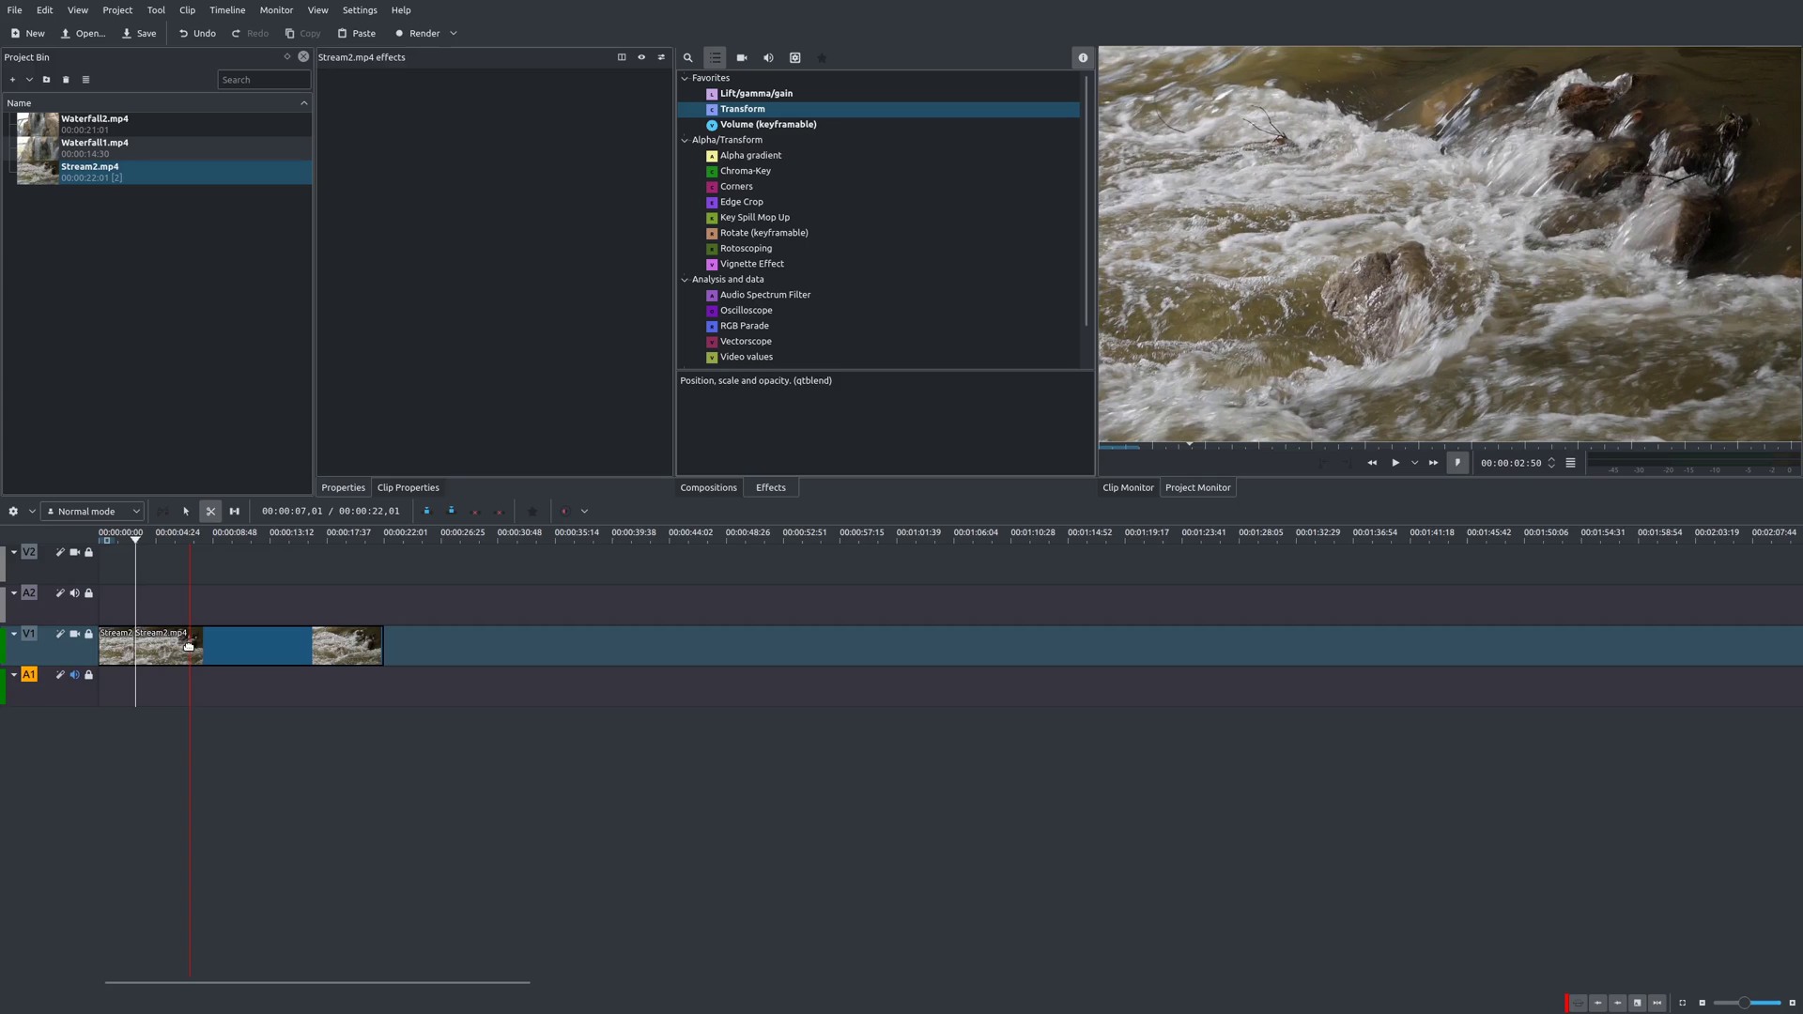
click(198, 647)
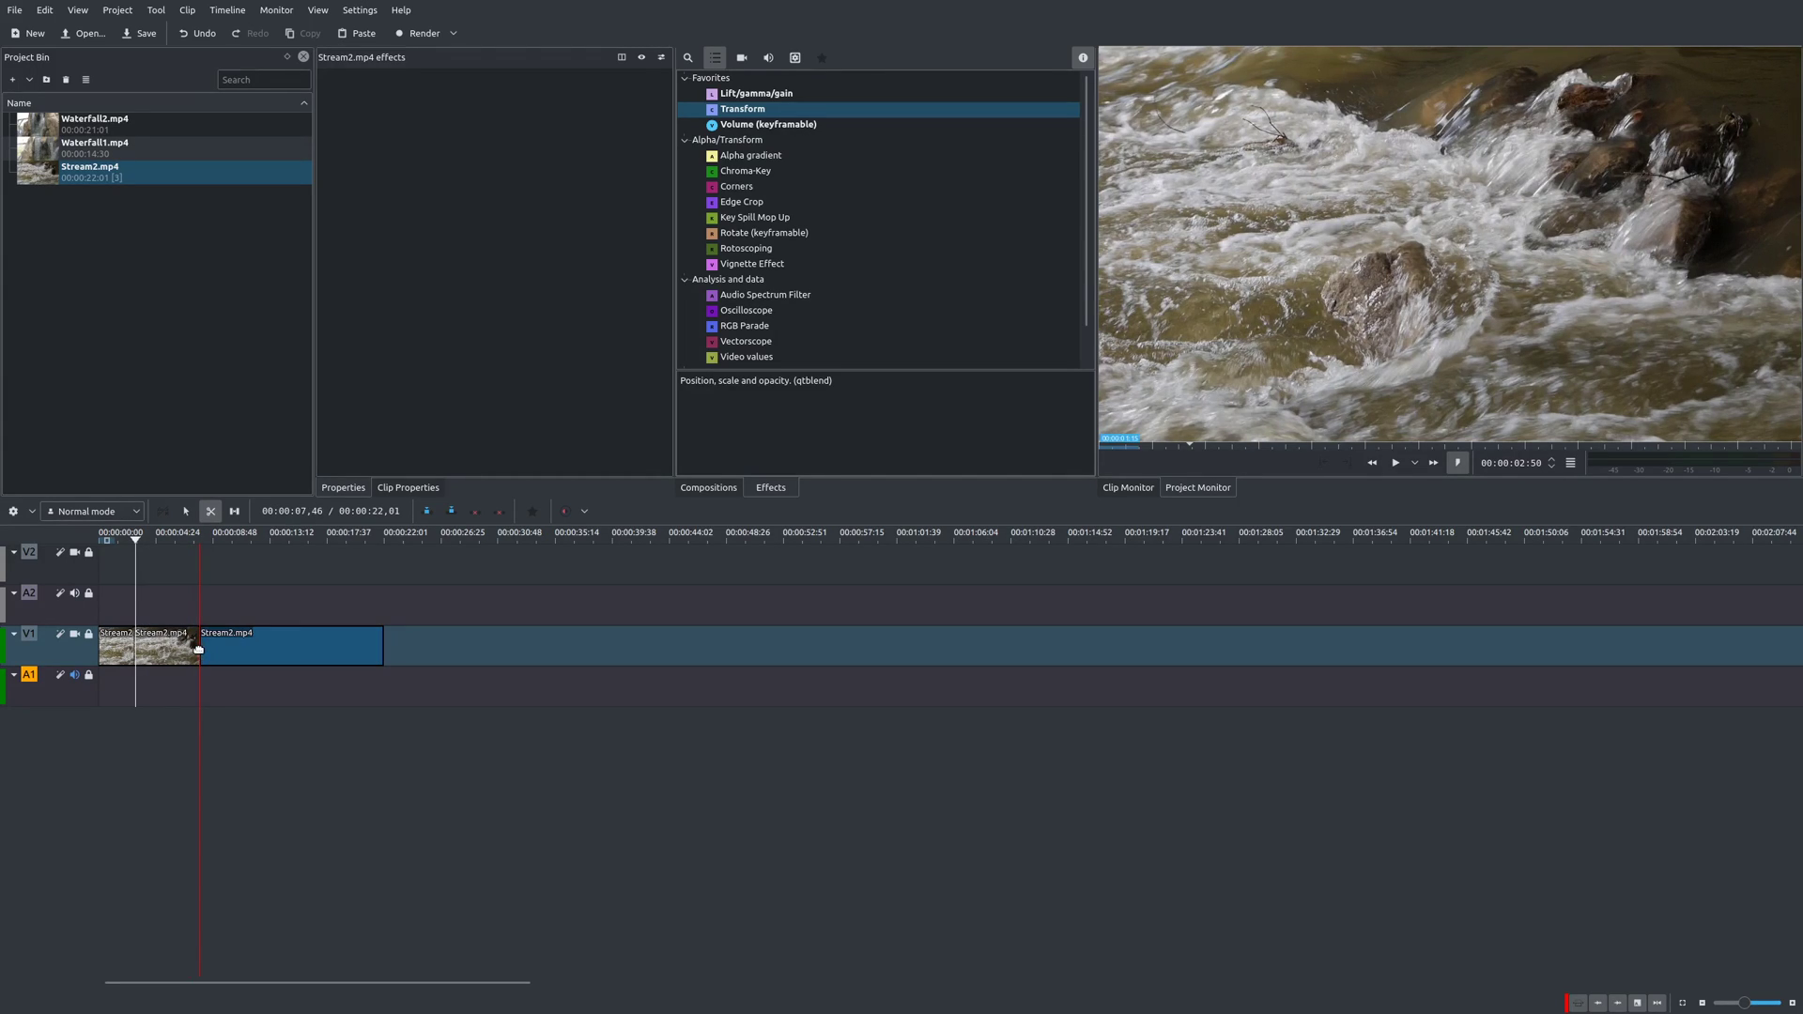
- Drag the third piece to the right and up onto track V2
click(186, 510)
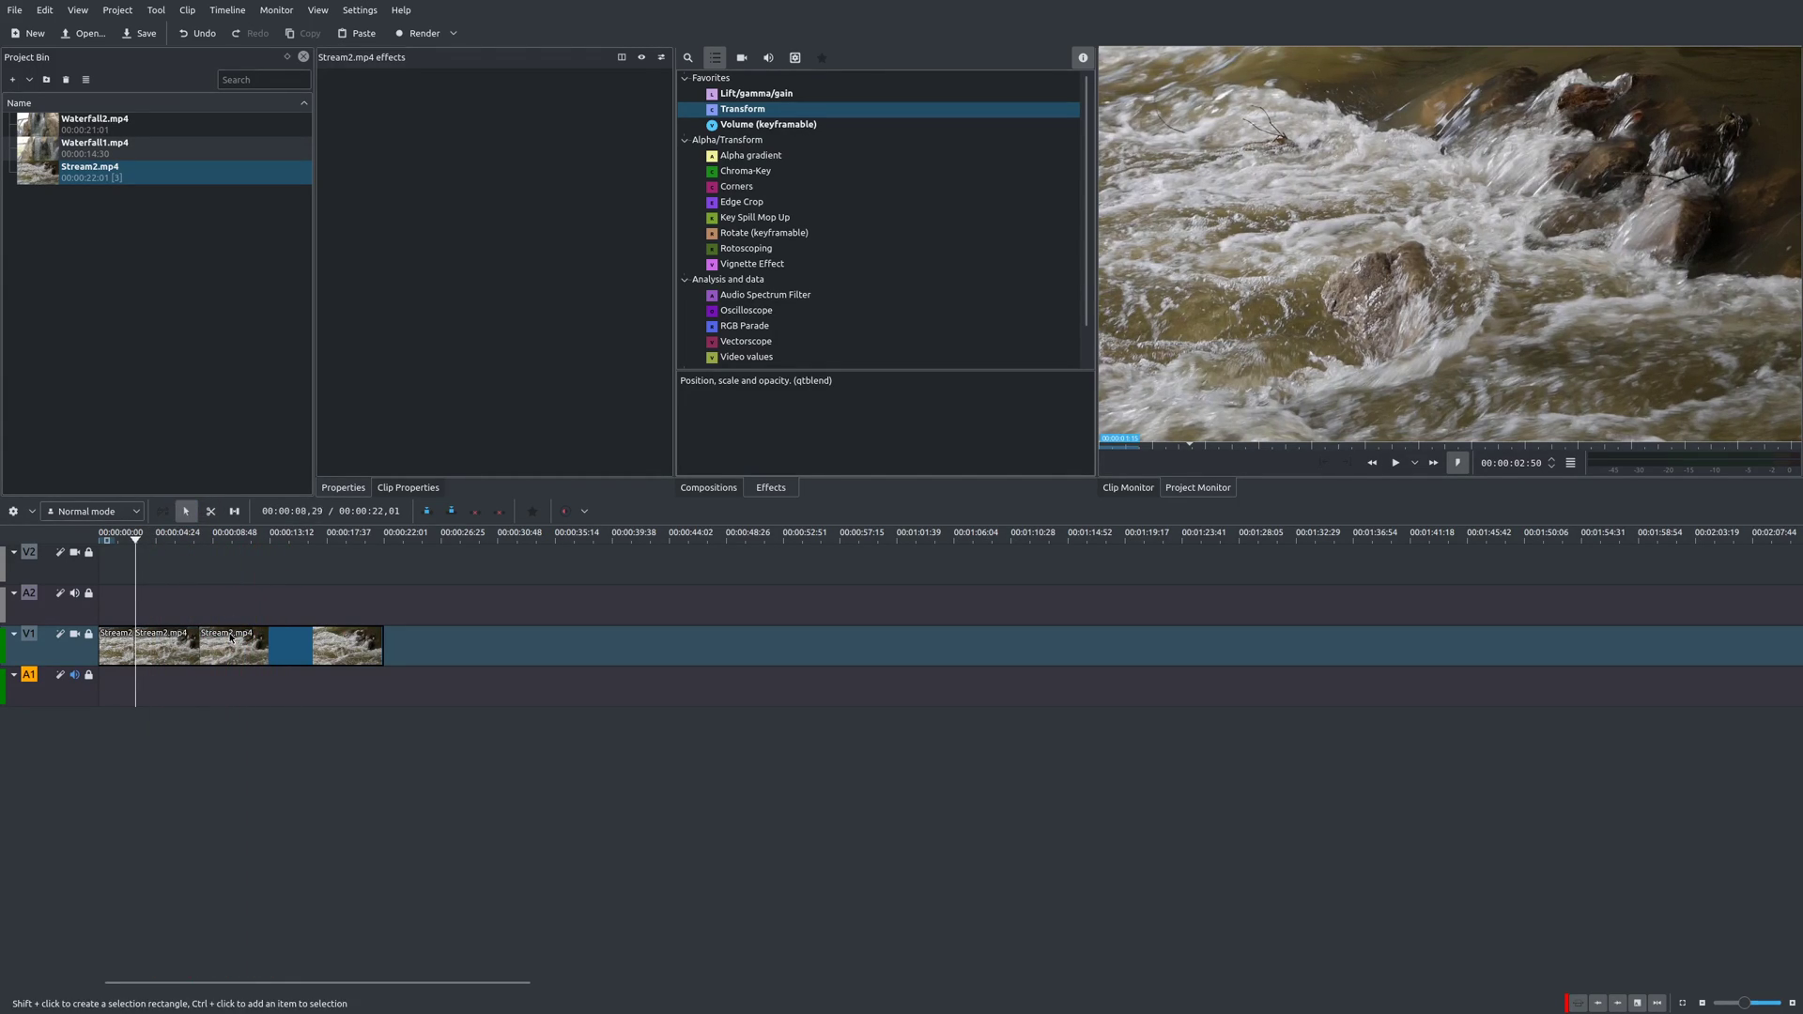
drag(326, 634, 429, 635)
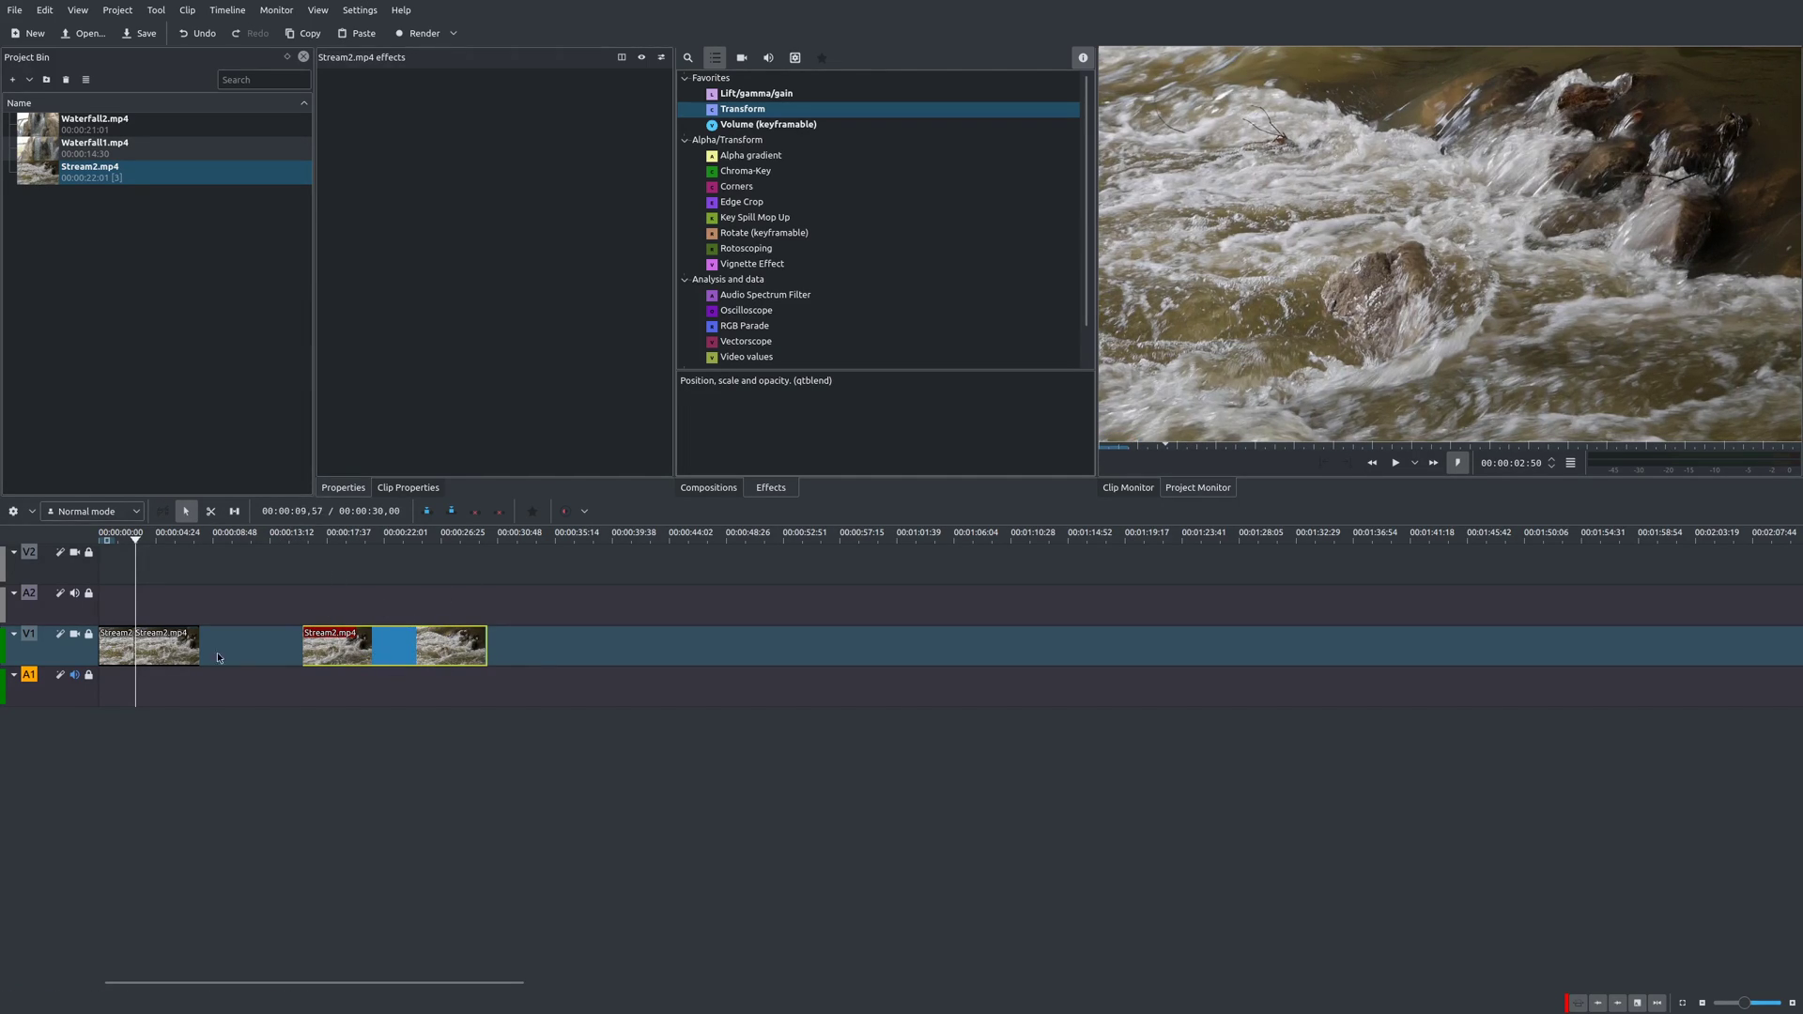
drag(362, 648, 464, 646)
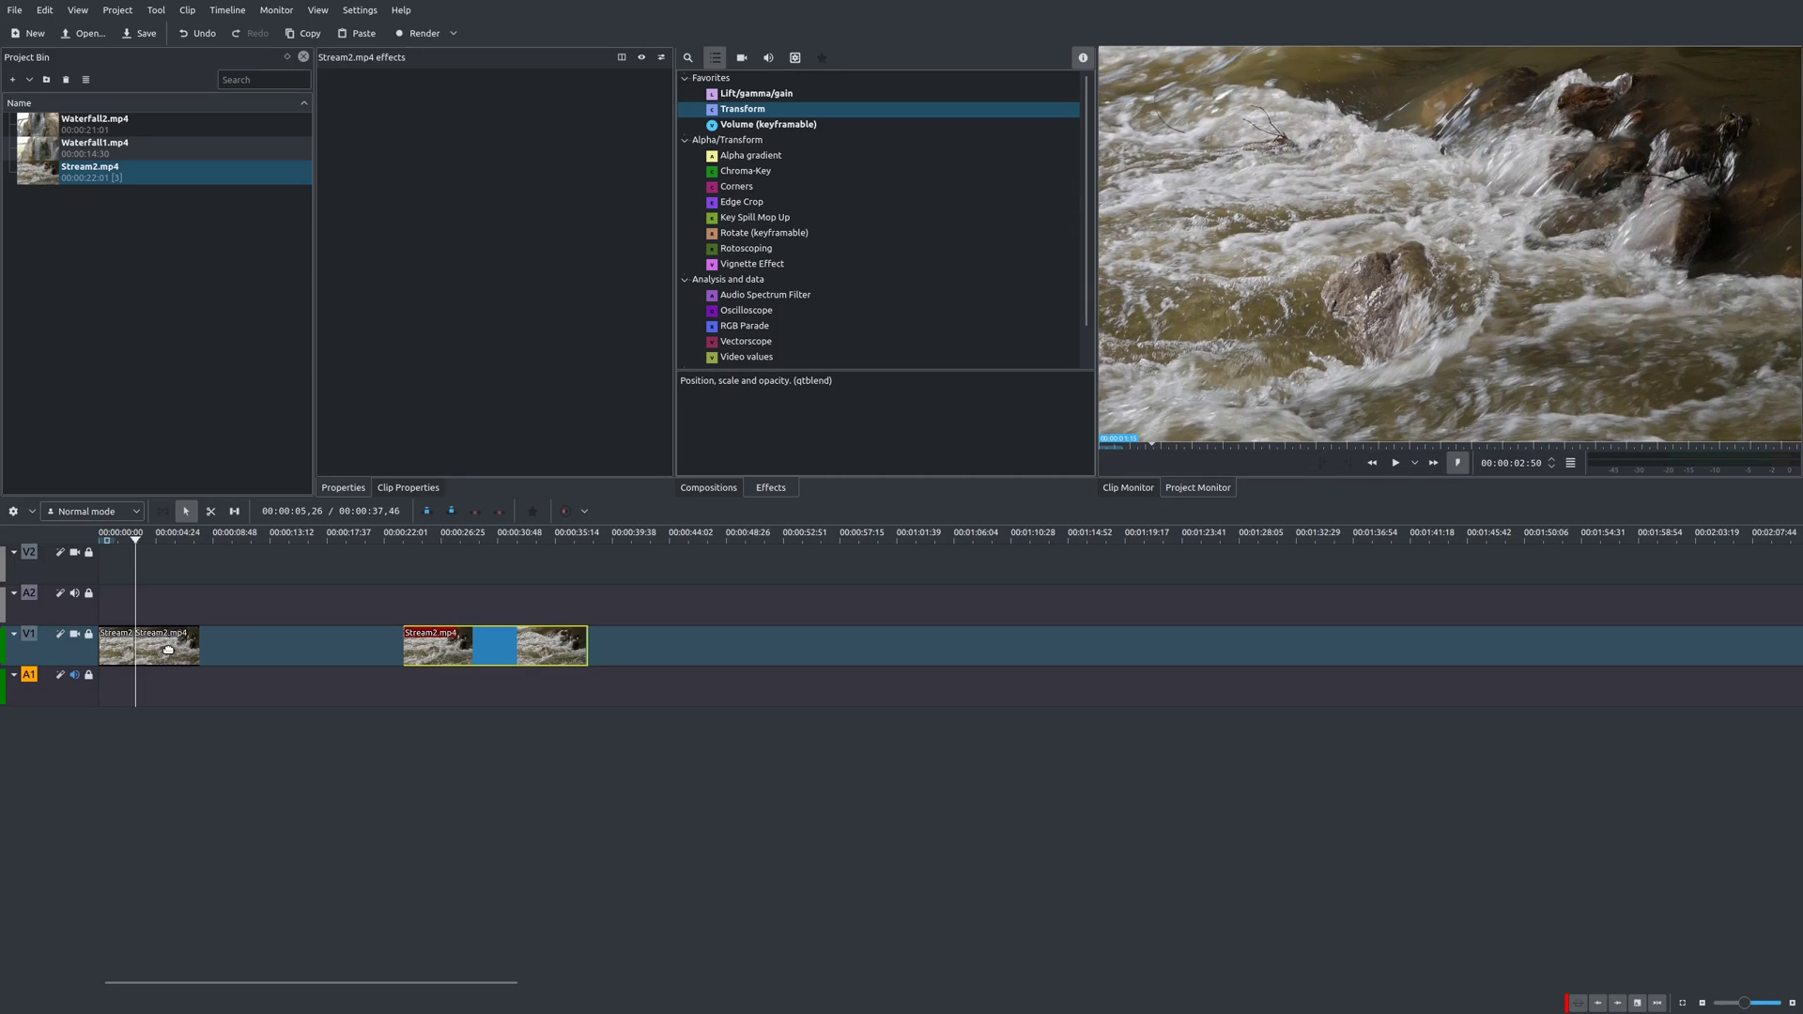
drag(486, 652, 774, 558)
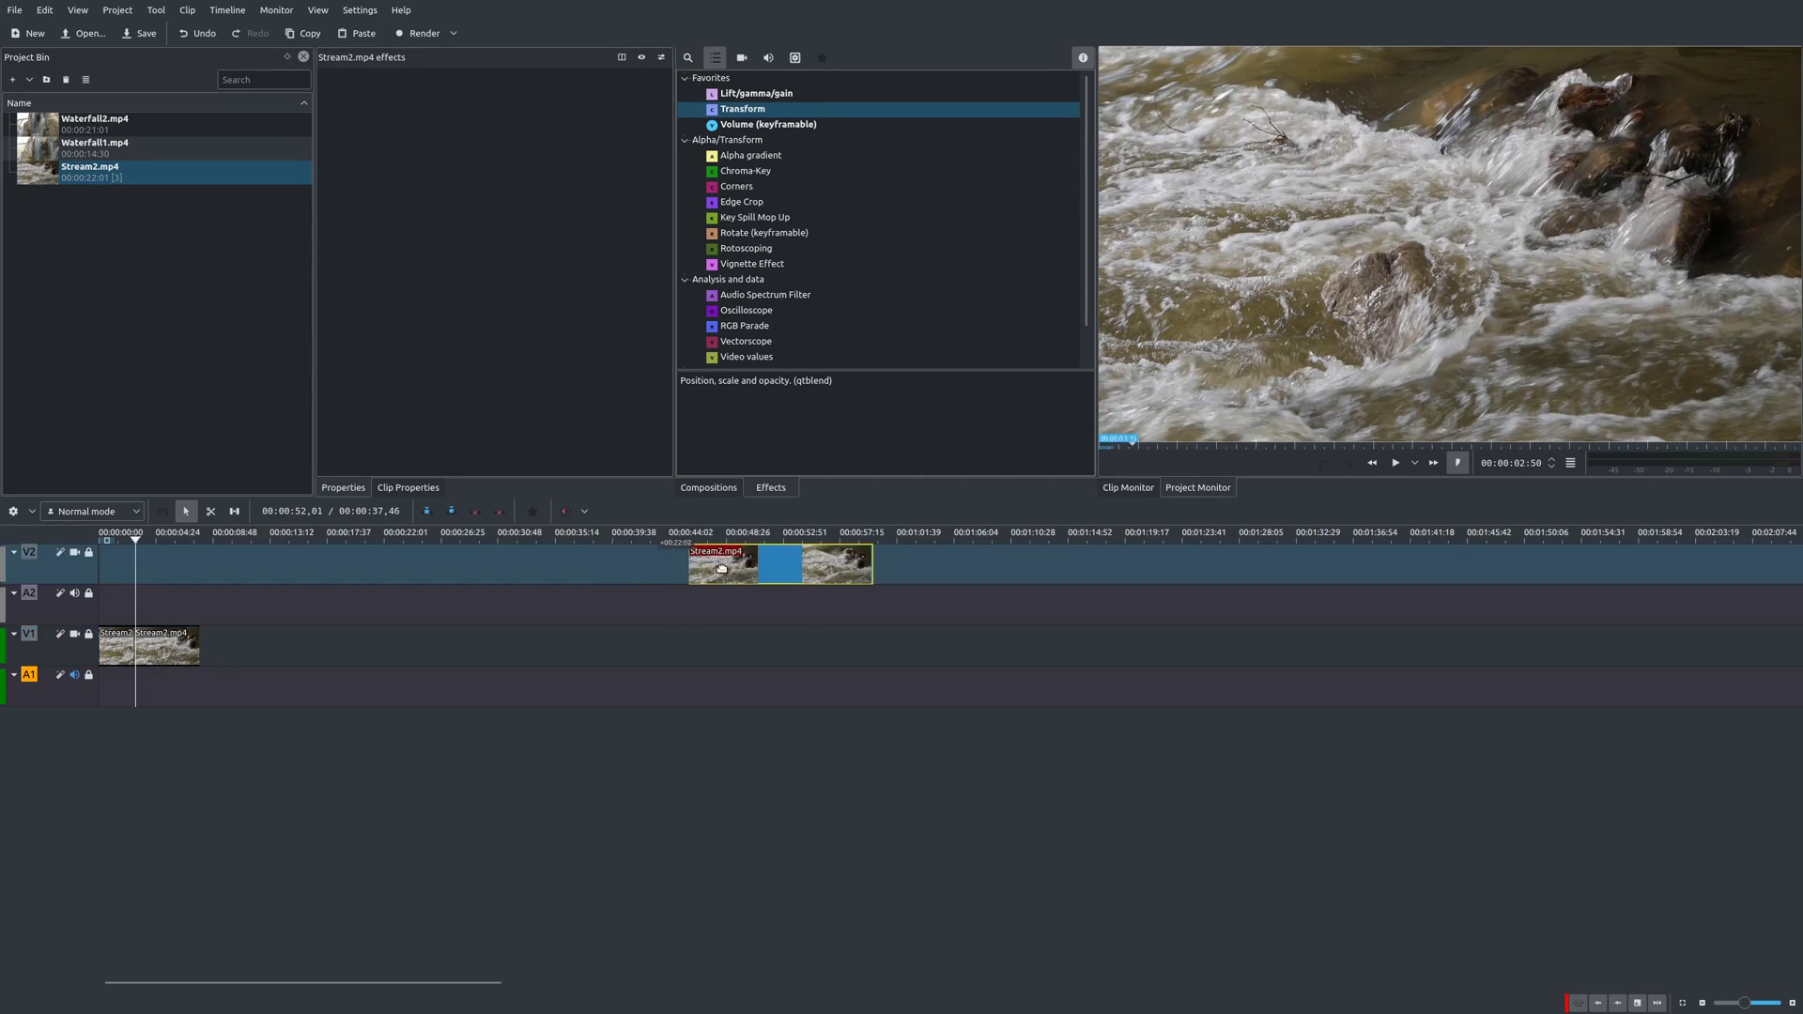
- Set the middle piece on V1 to 50% speed, then select the piece on V2
click(171, 652)
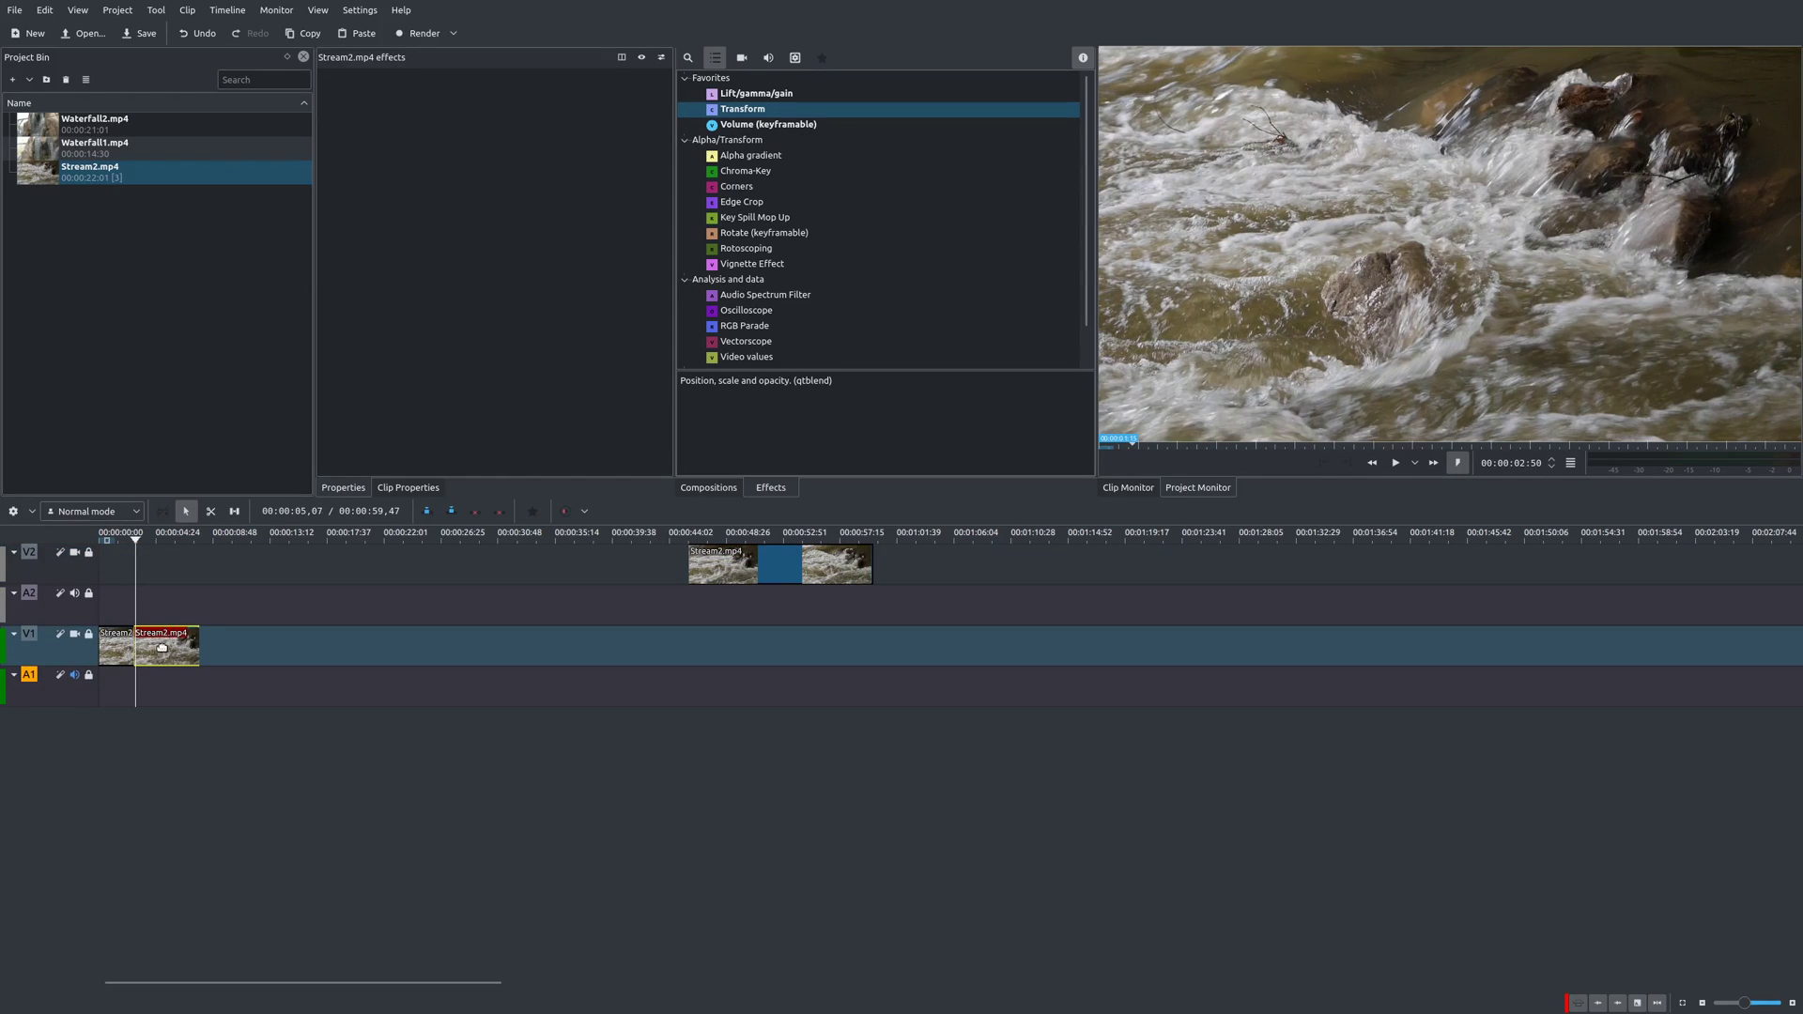
right_click(162, 648)
click(235, 832)
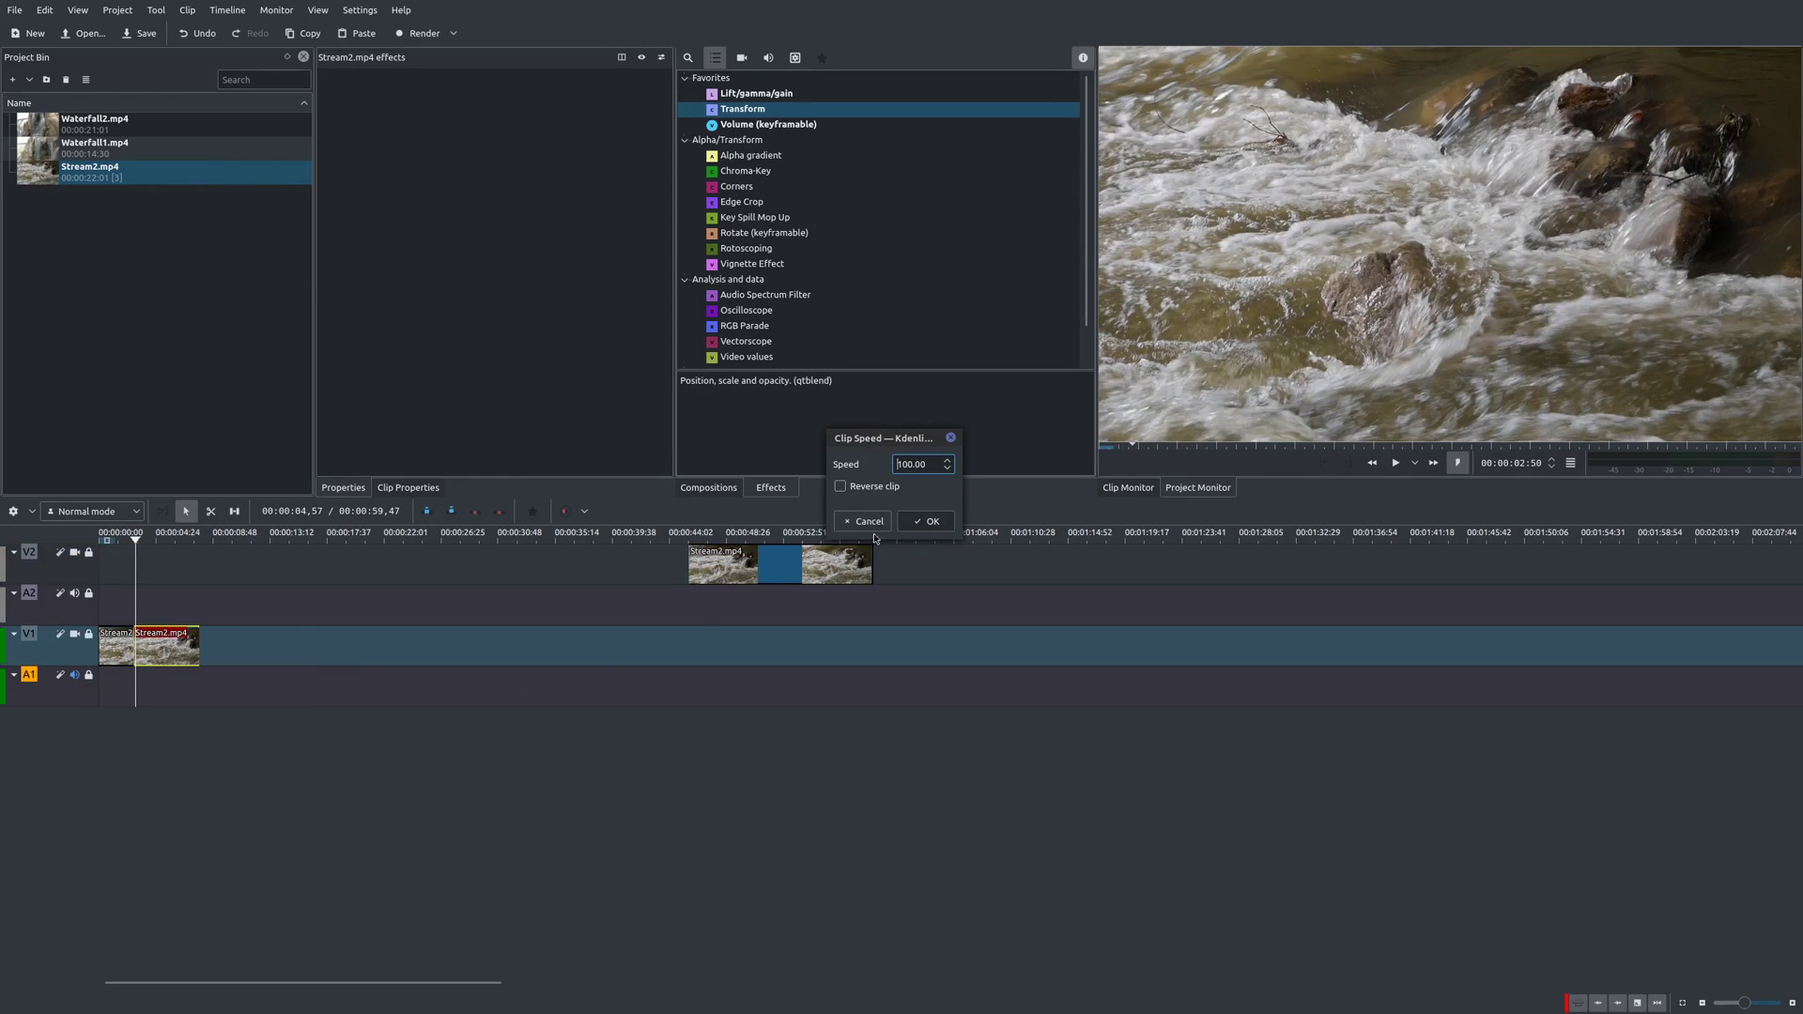
drag(908, 466, 888, 460)
text(5)
click(926, 521)
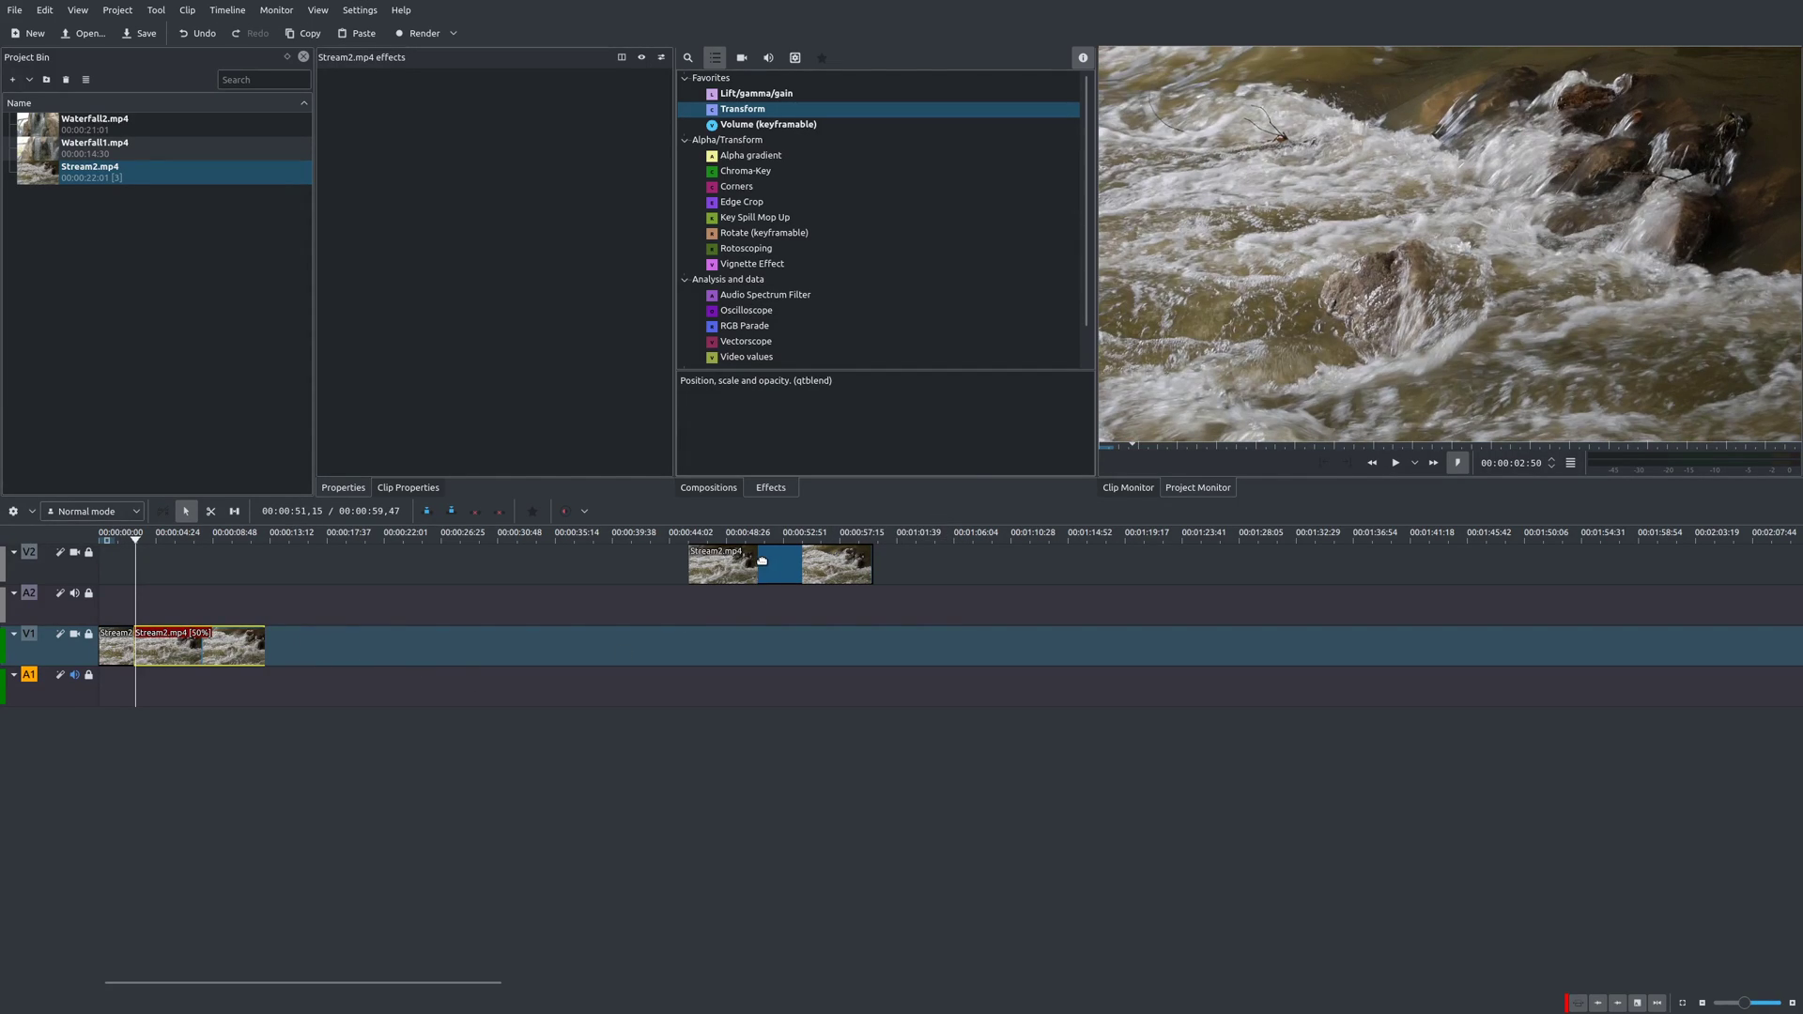
click(794, 558)
- Move the V2 piece onto V1 after the slow section and razor-cut it at the playhead
drag(793, 598, 301, 622)
click(296, 620)
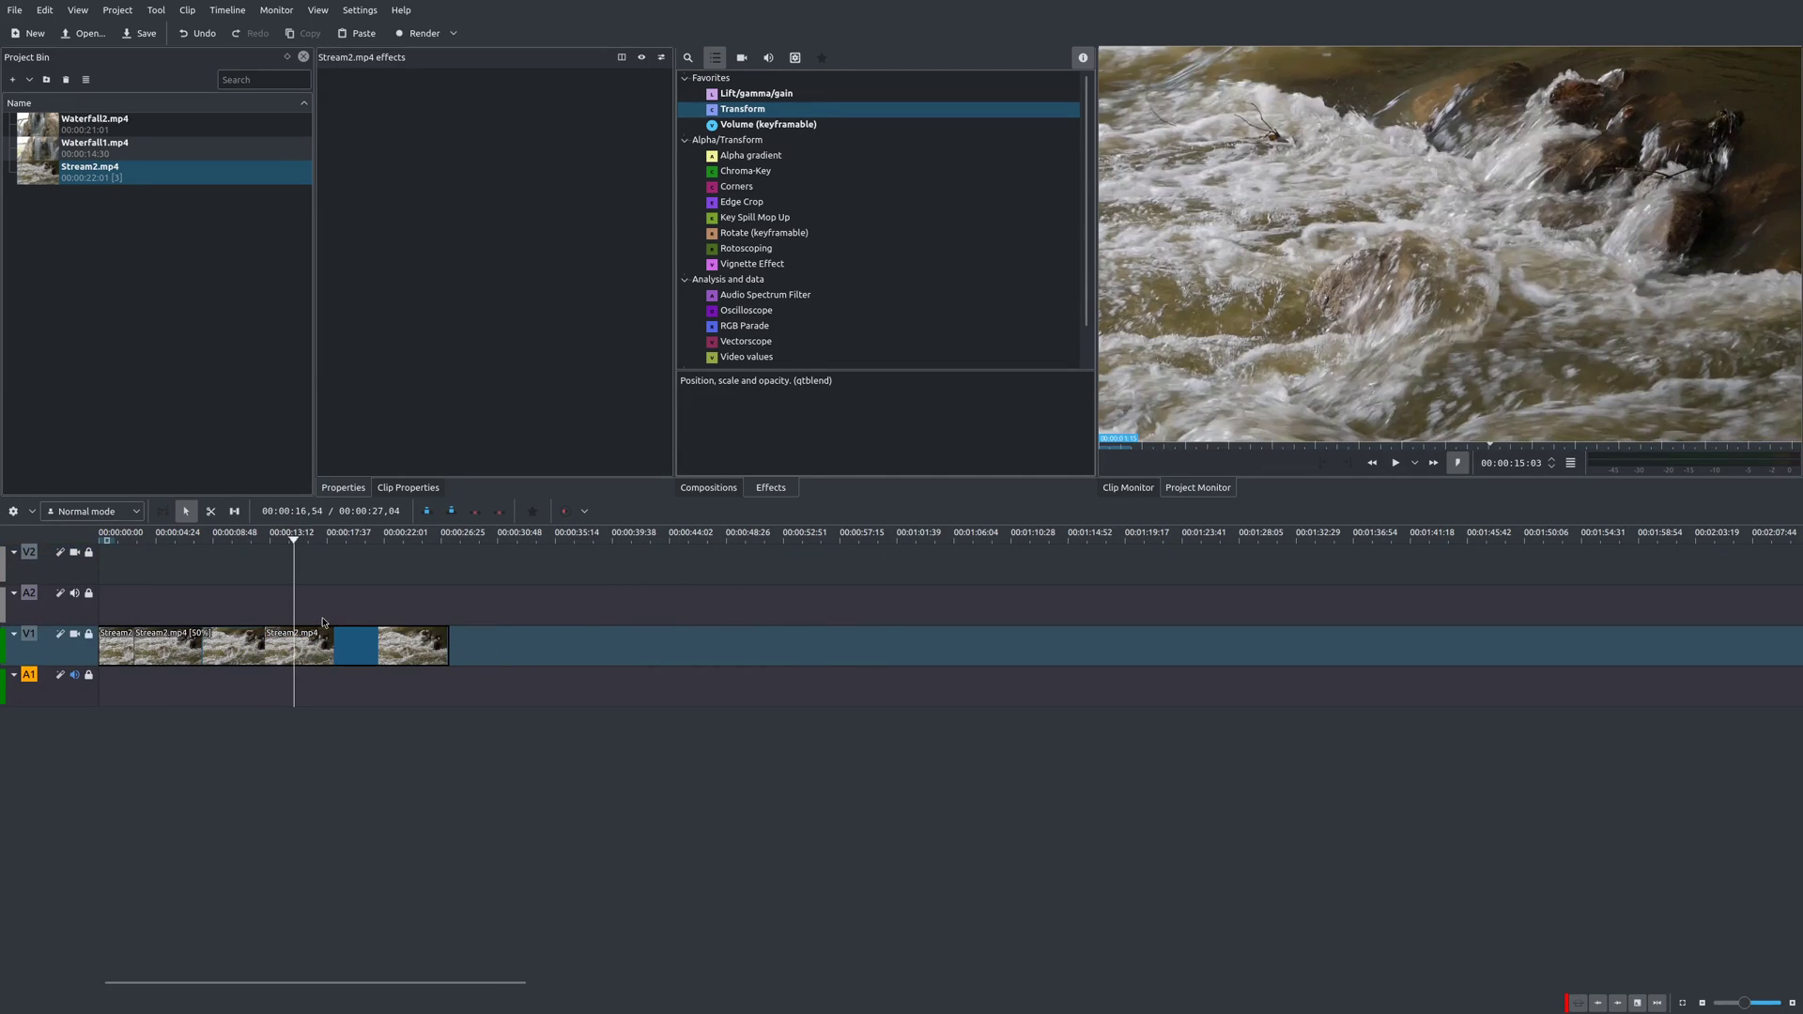
click(324, 620)
click(314, 623)
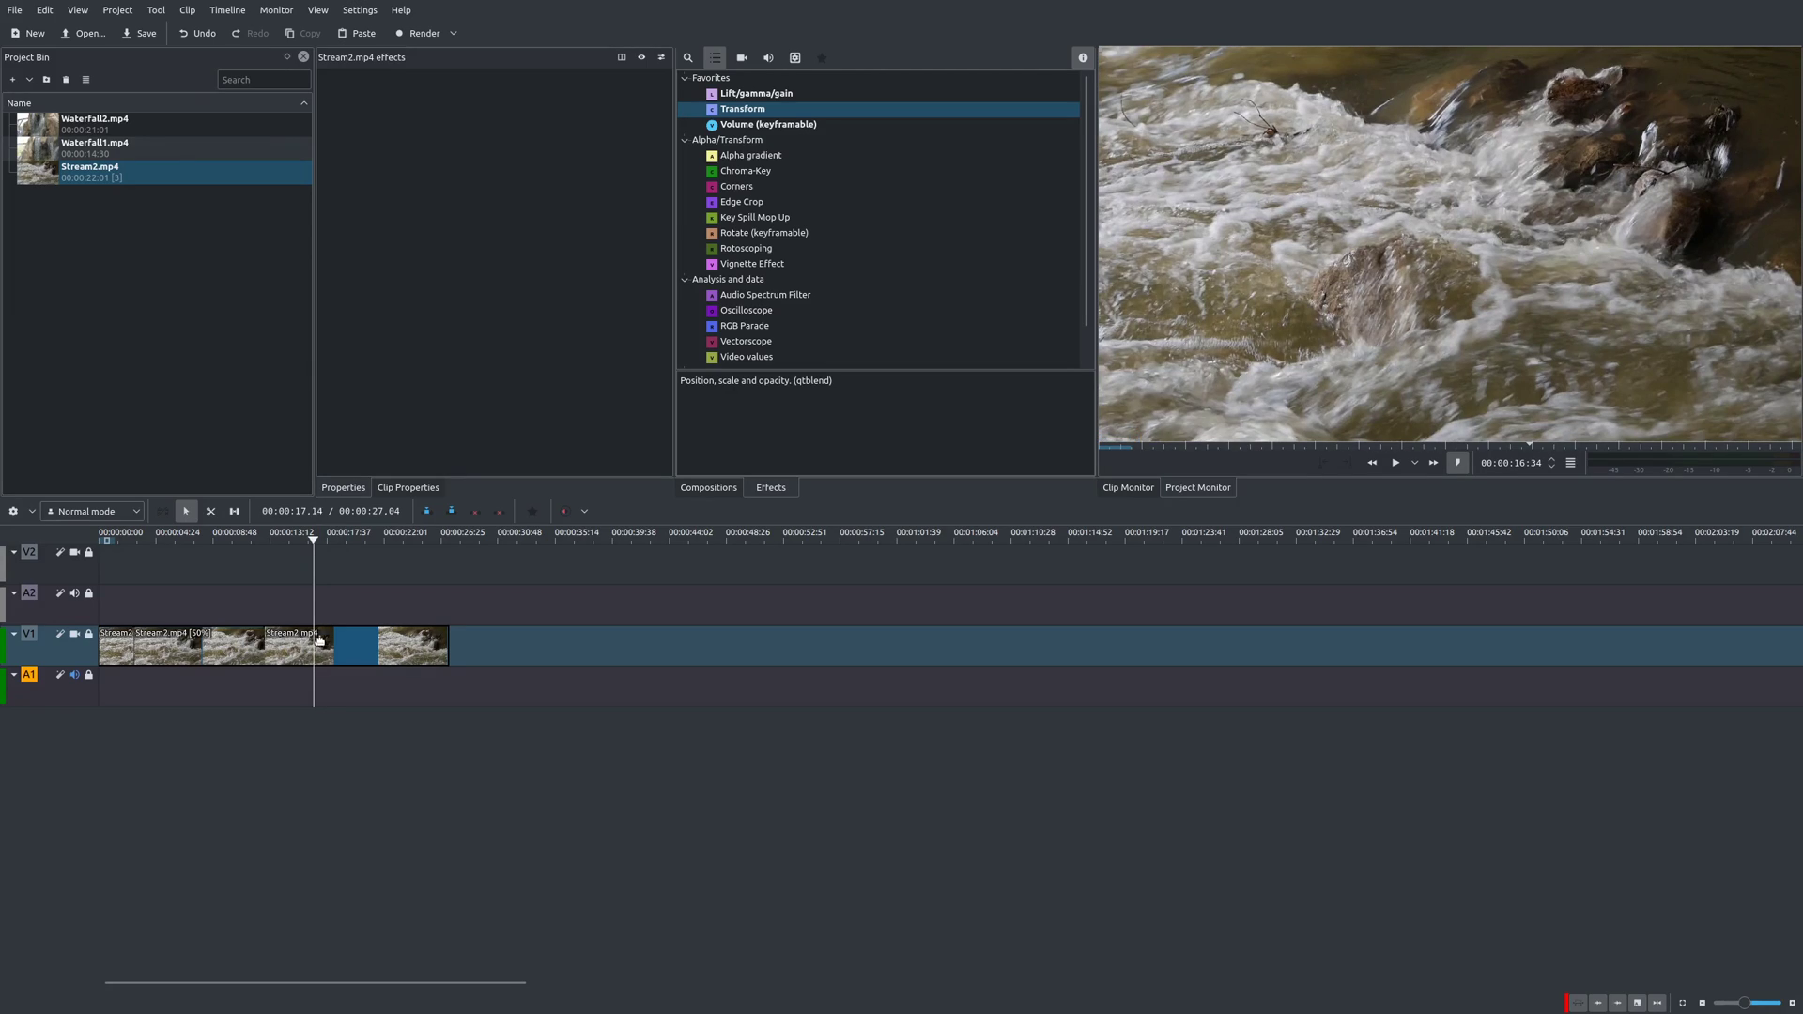
click(222, 514)
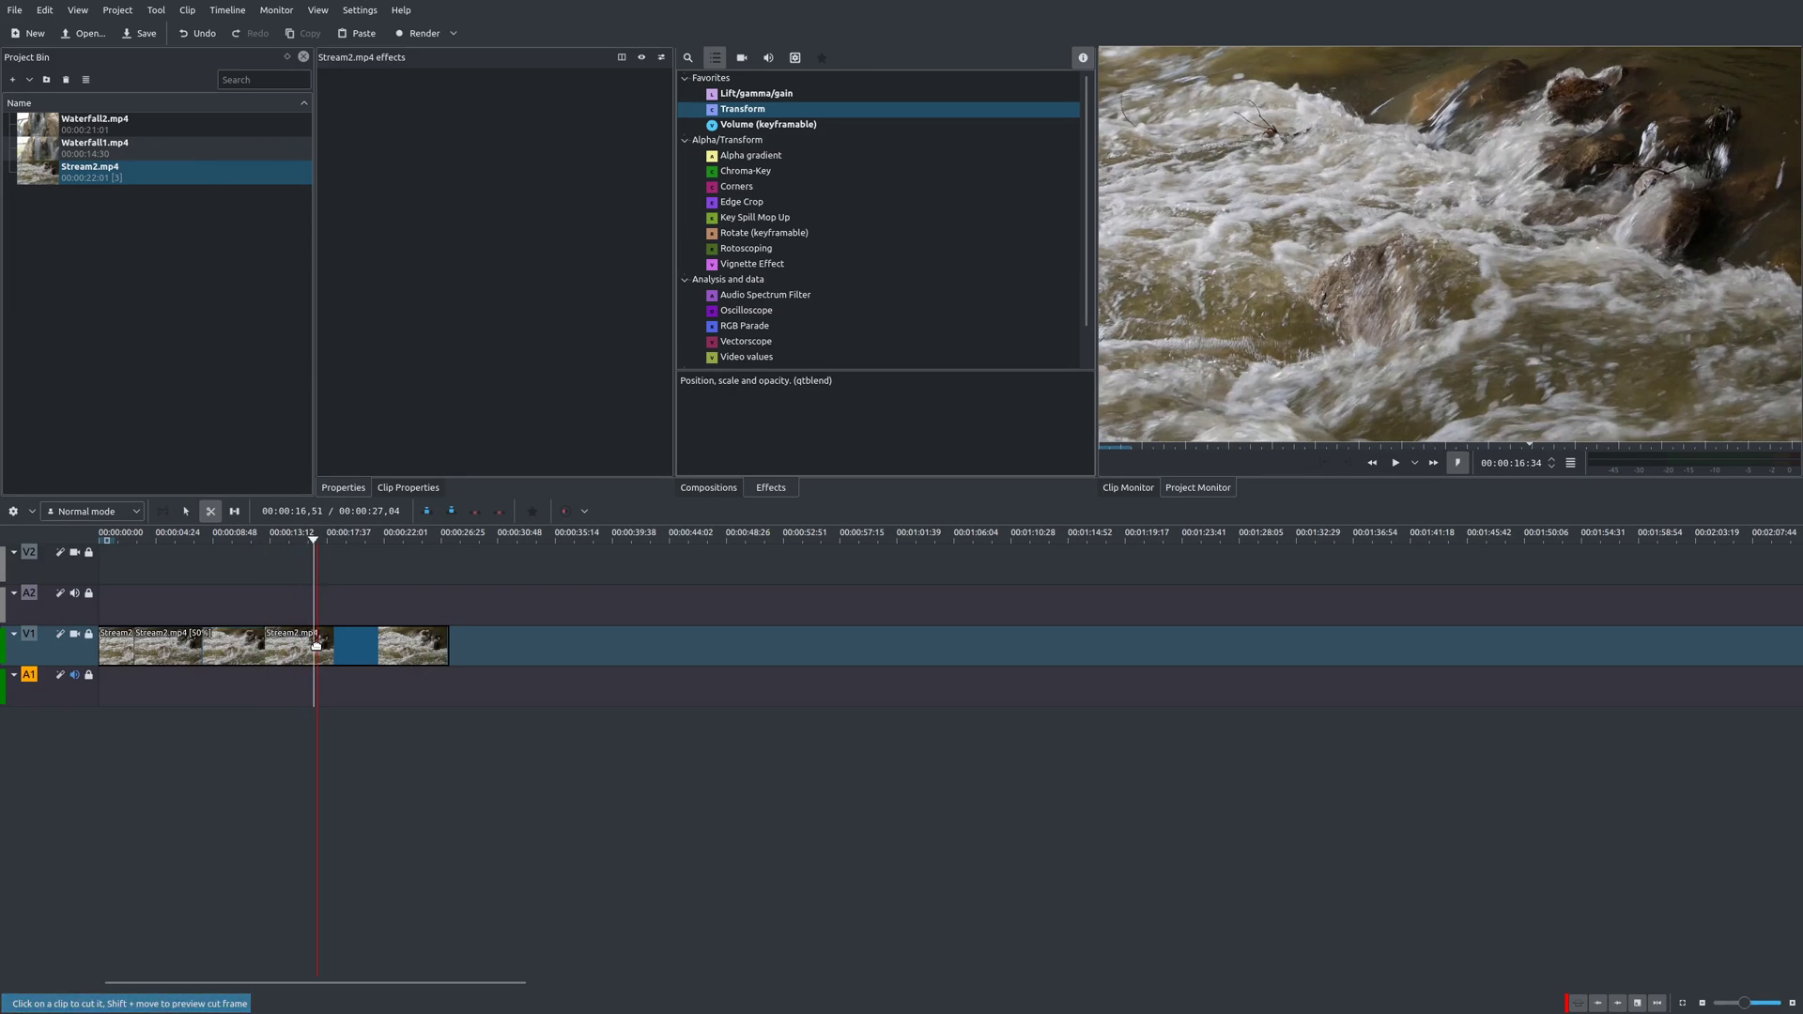
click(313, 644)
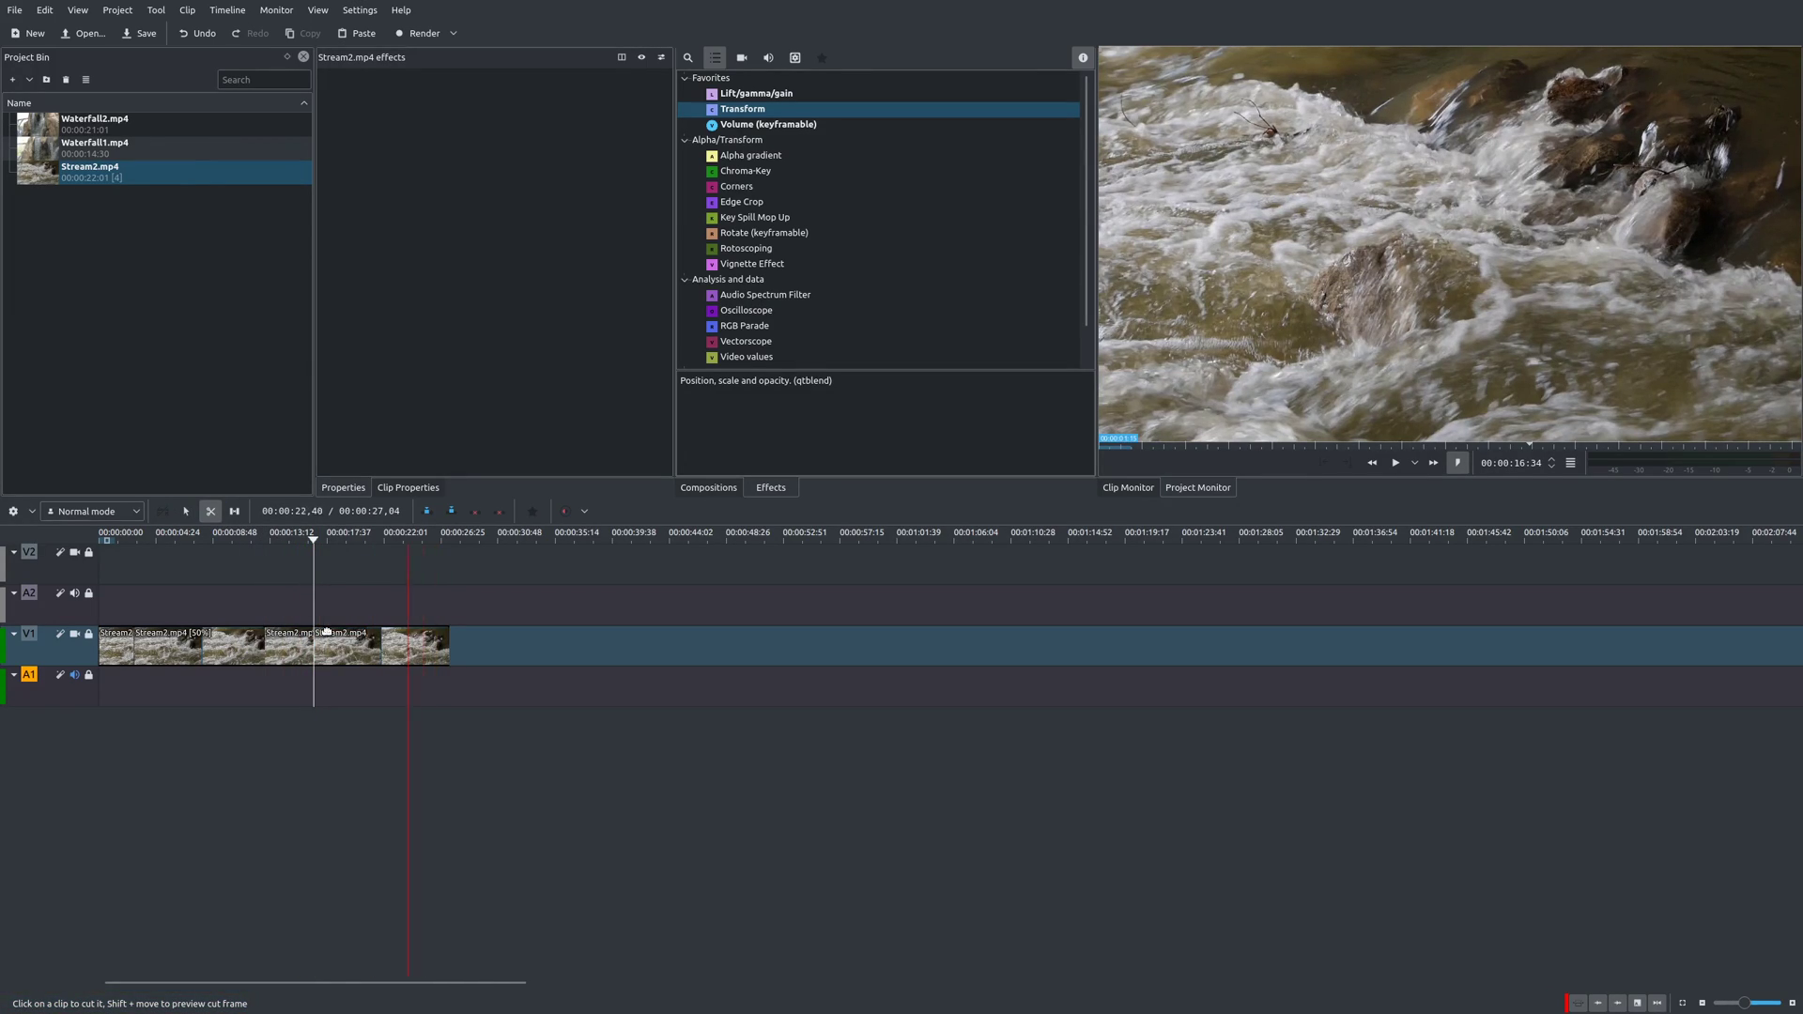
- Set the part after the new cut to 200% speed
click(186, 511)
click(388, 648)
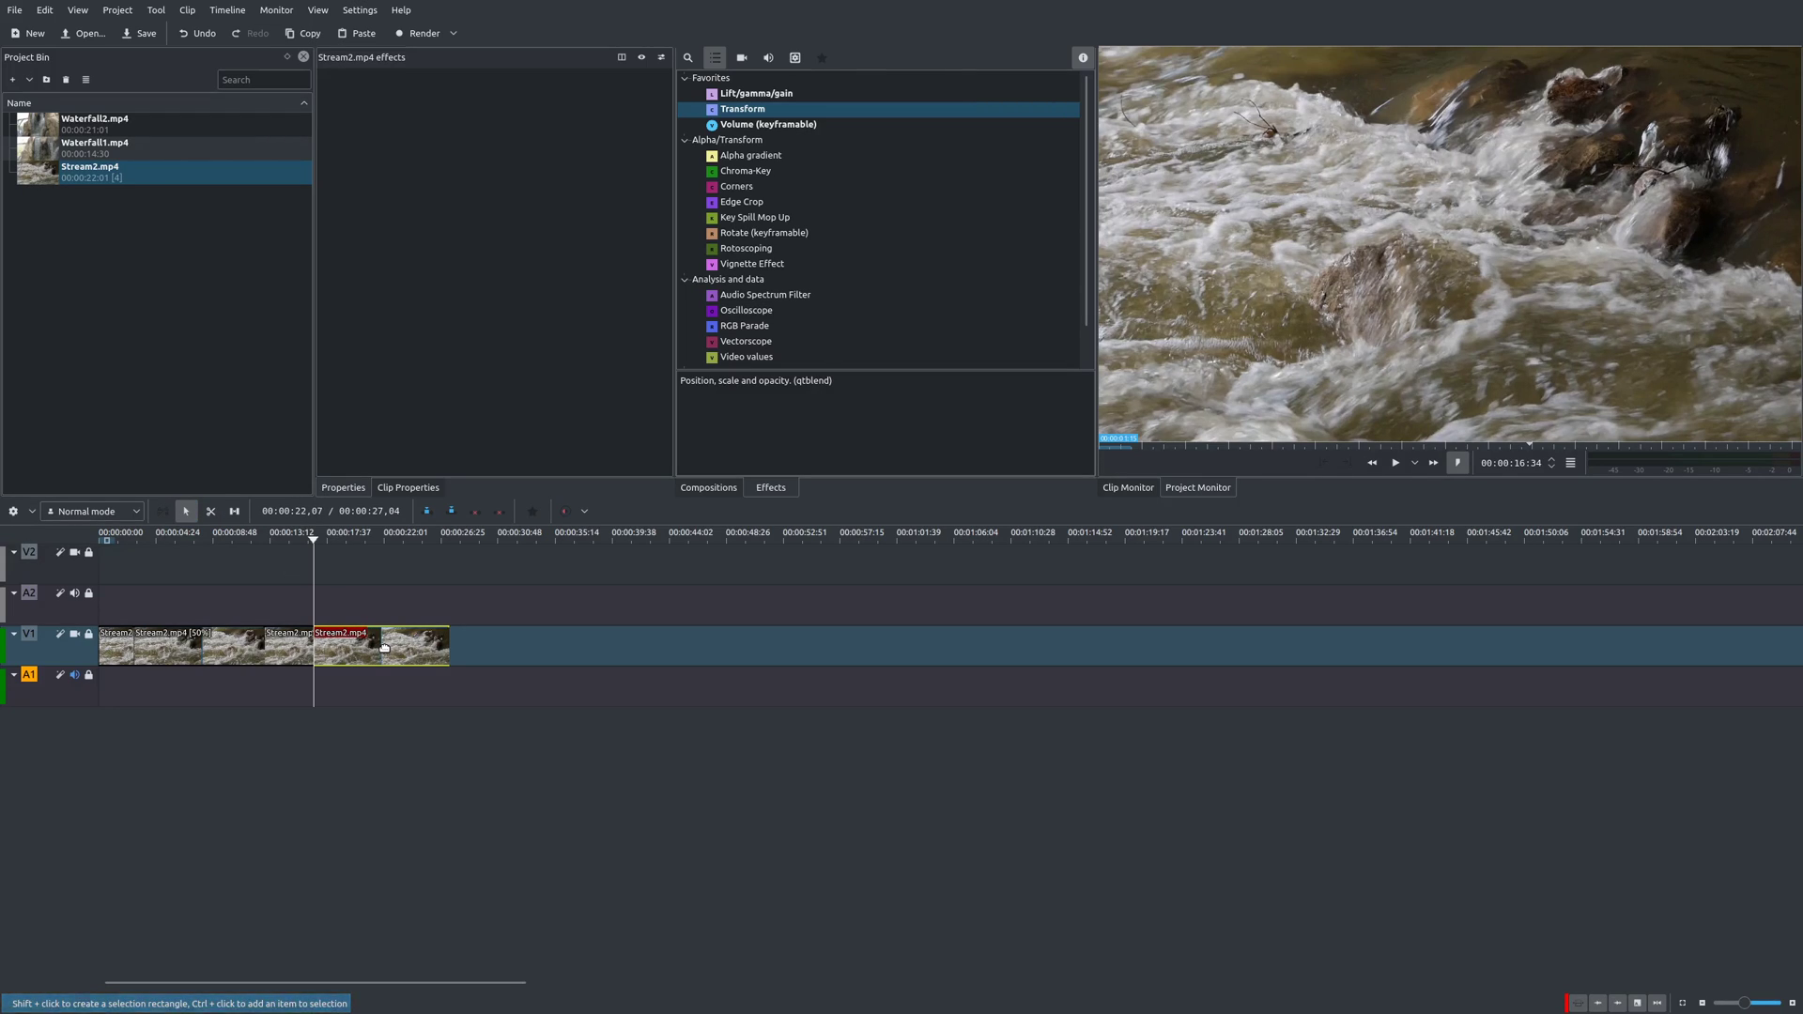
right_click(386, 647)
click(452, 832)
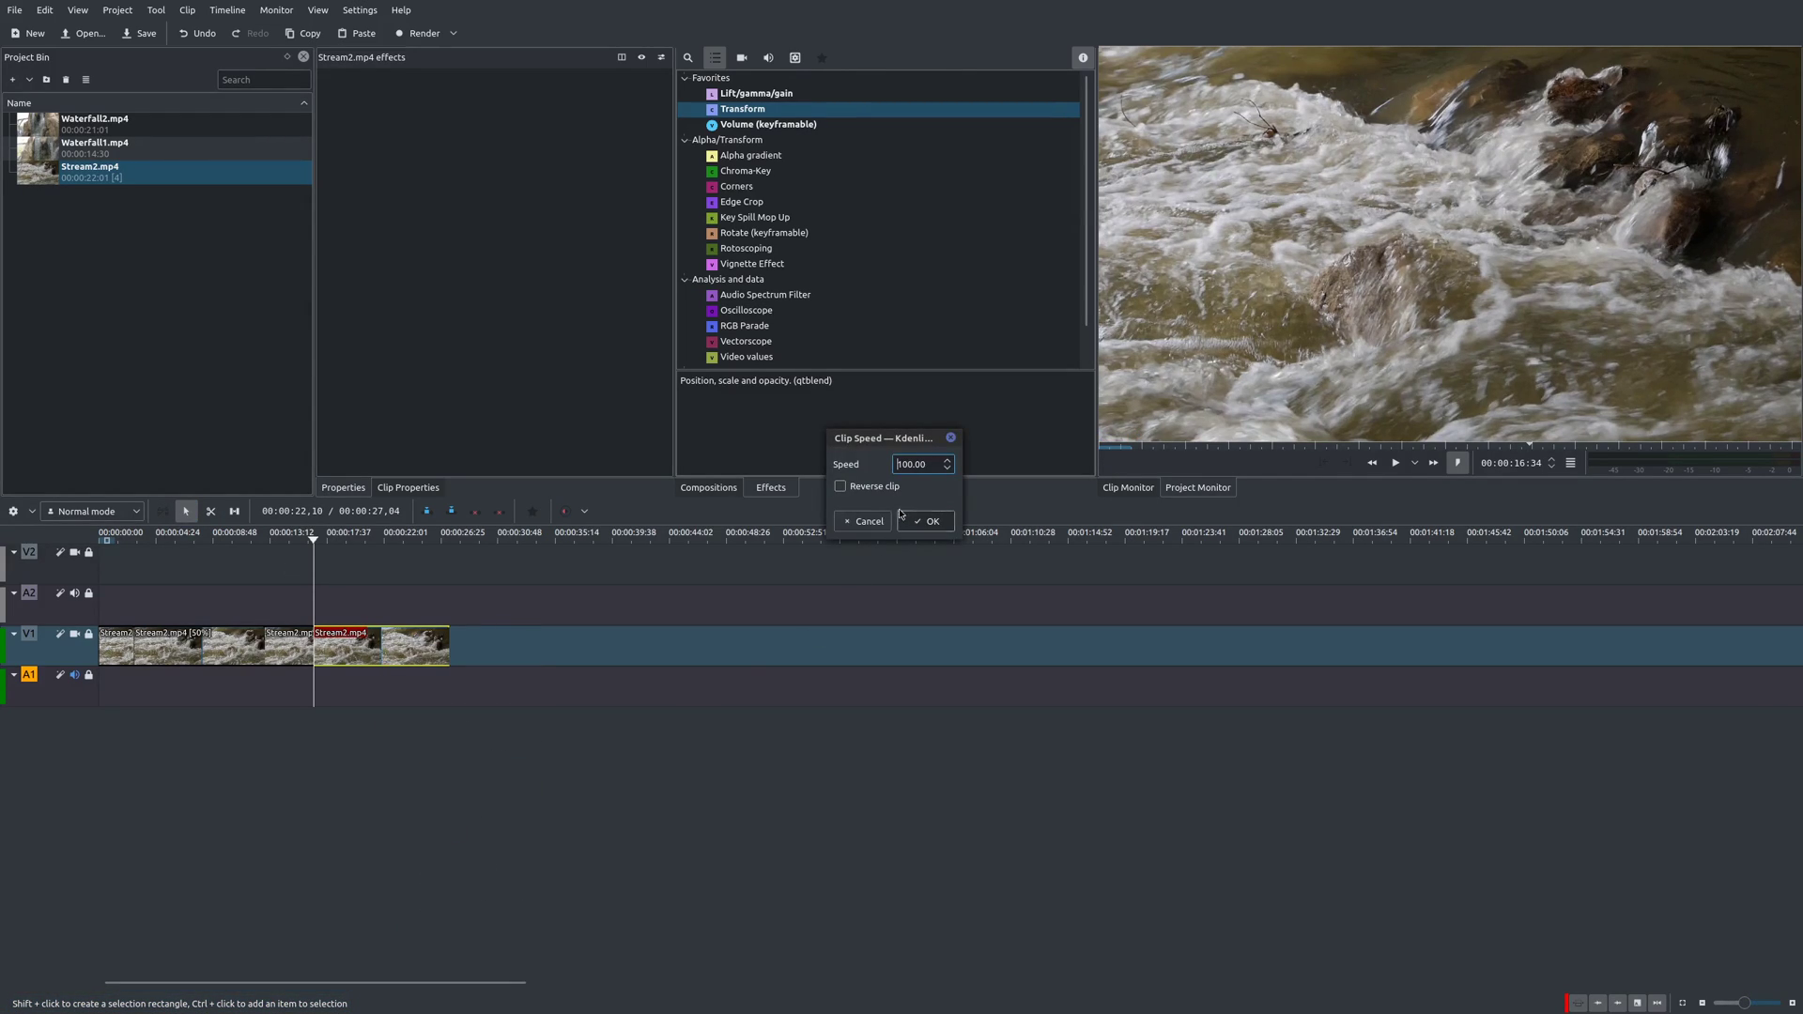
text(2)
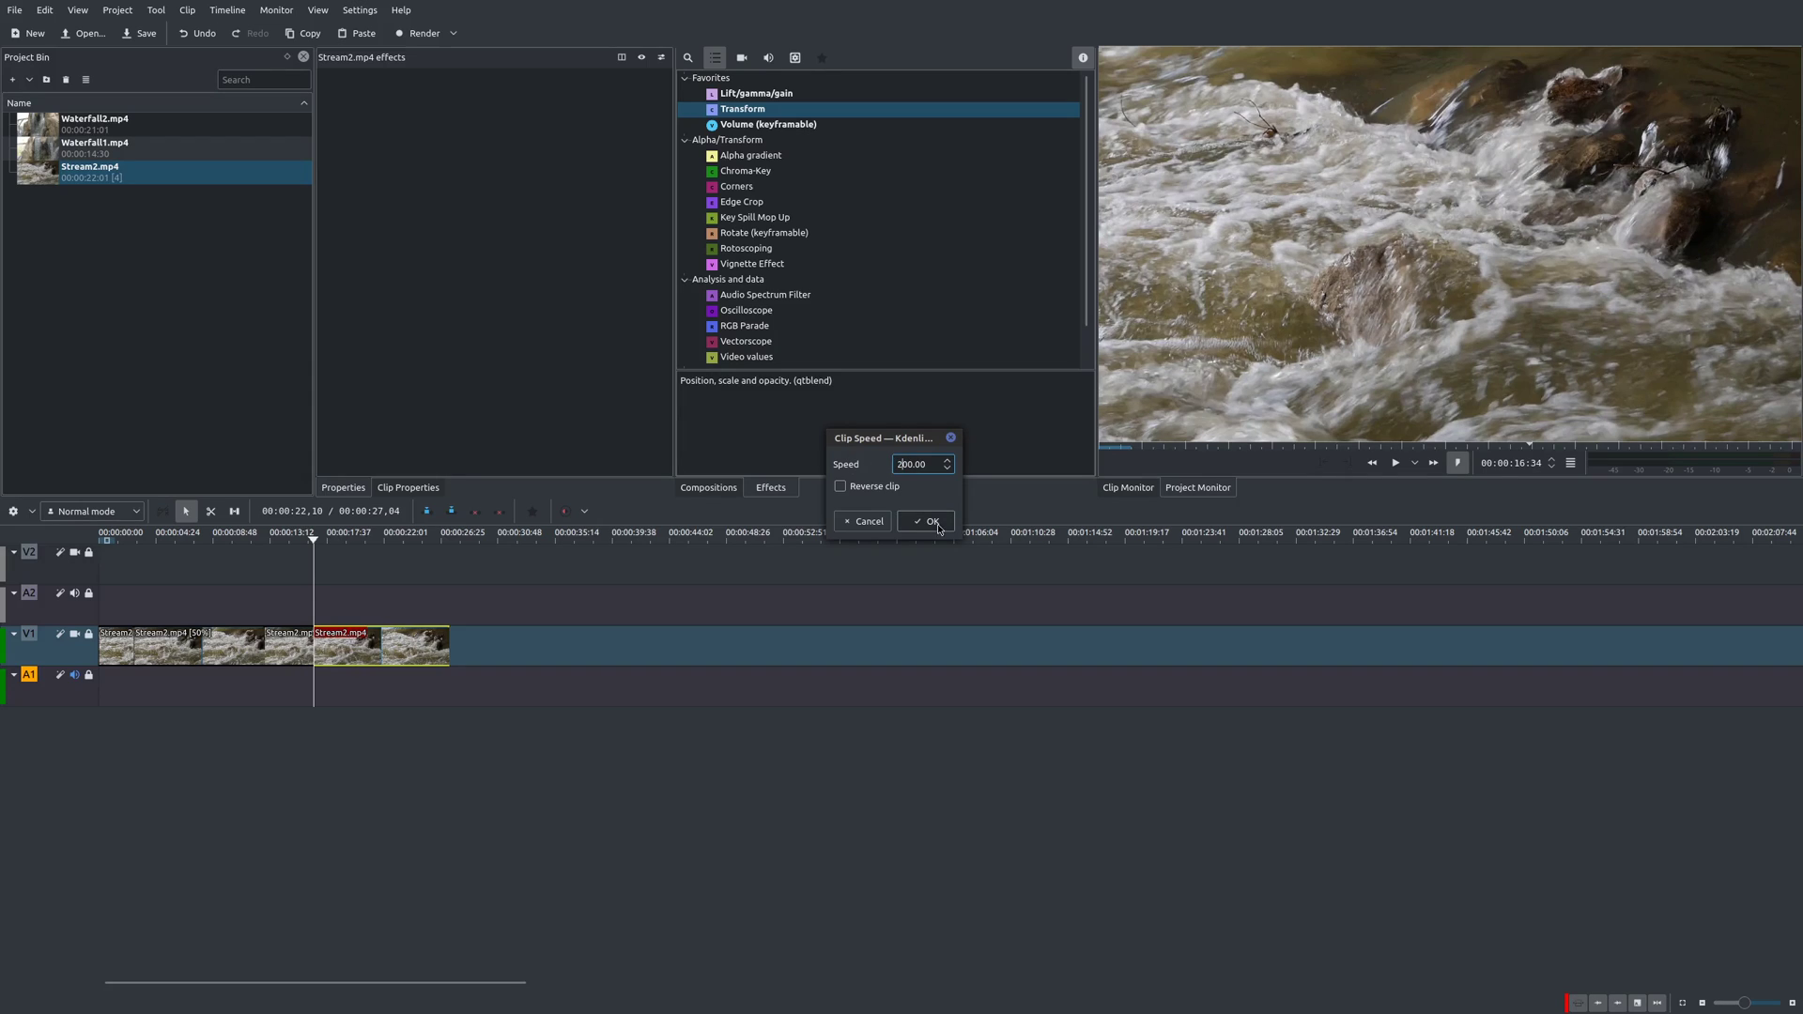
click(926, 521)
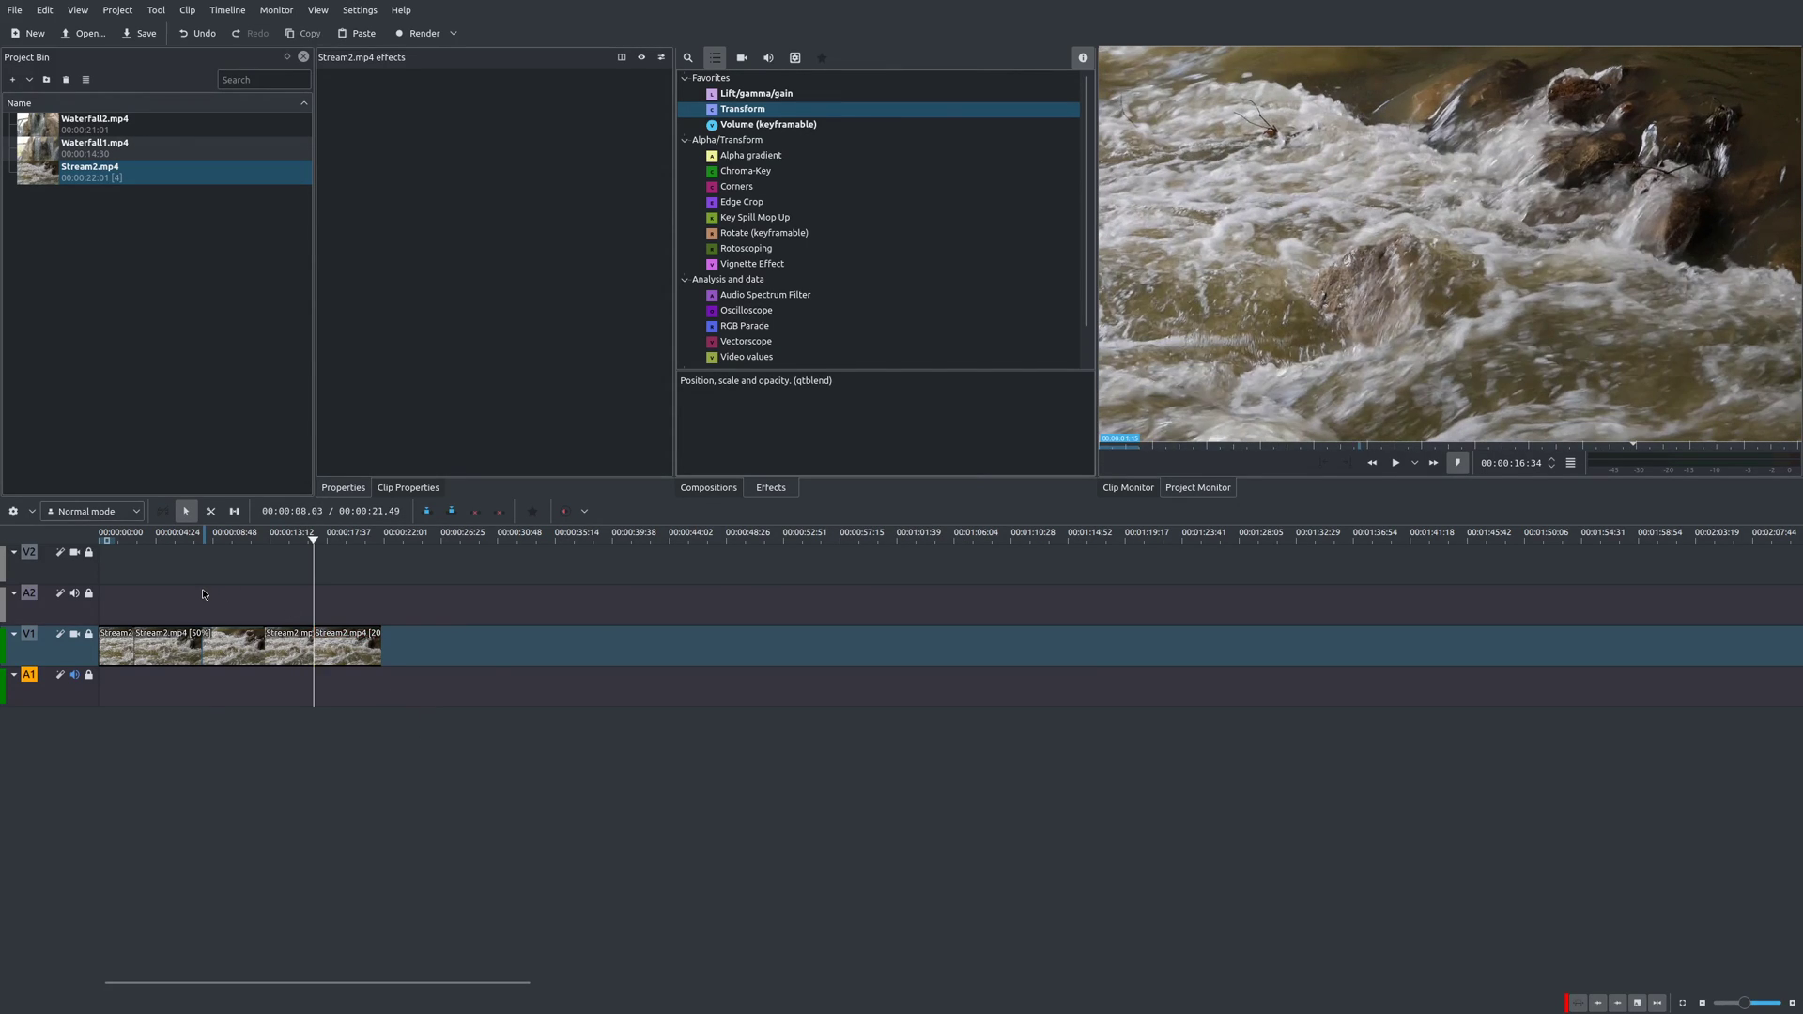
key(Home)
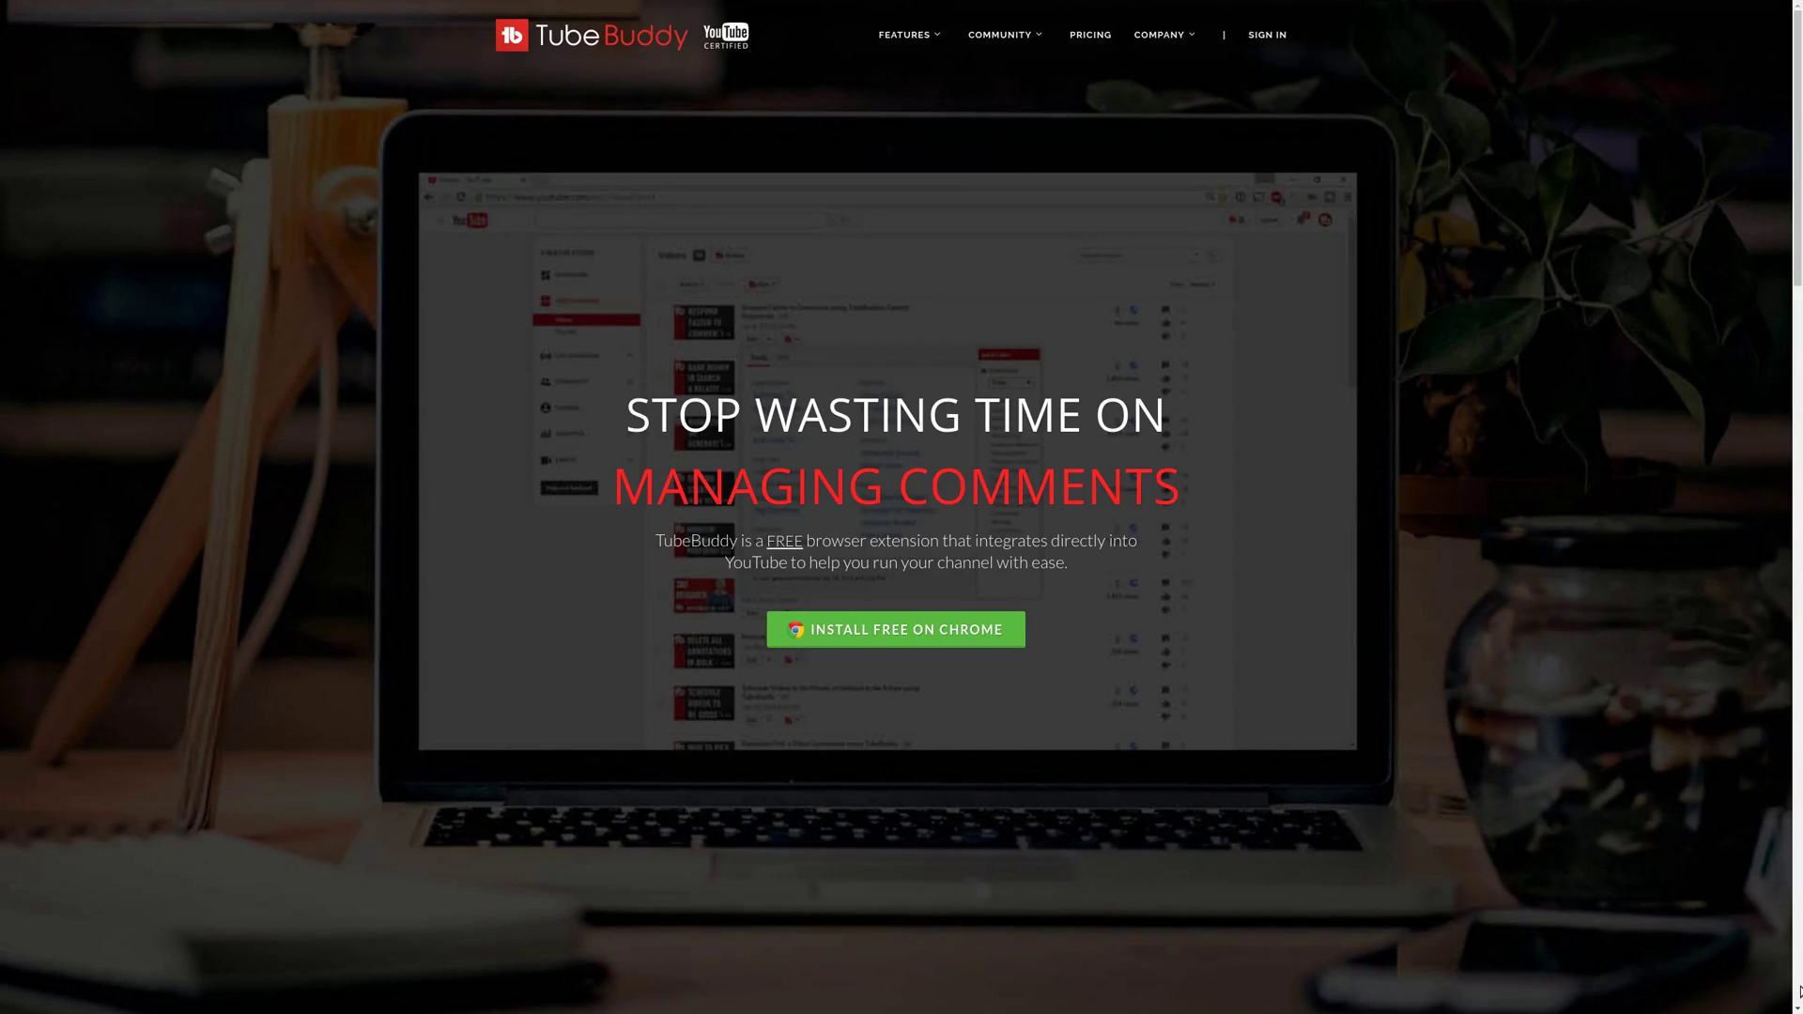
scroll(1798, 990, down, 2)
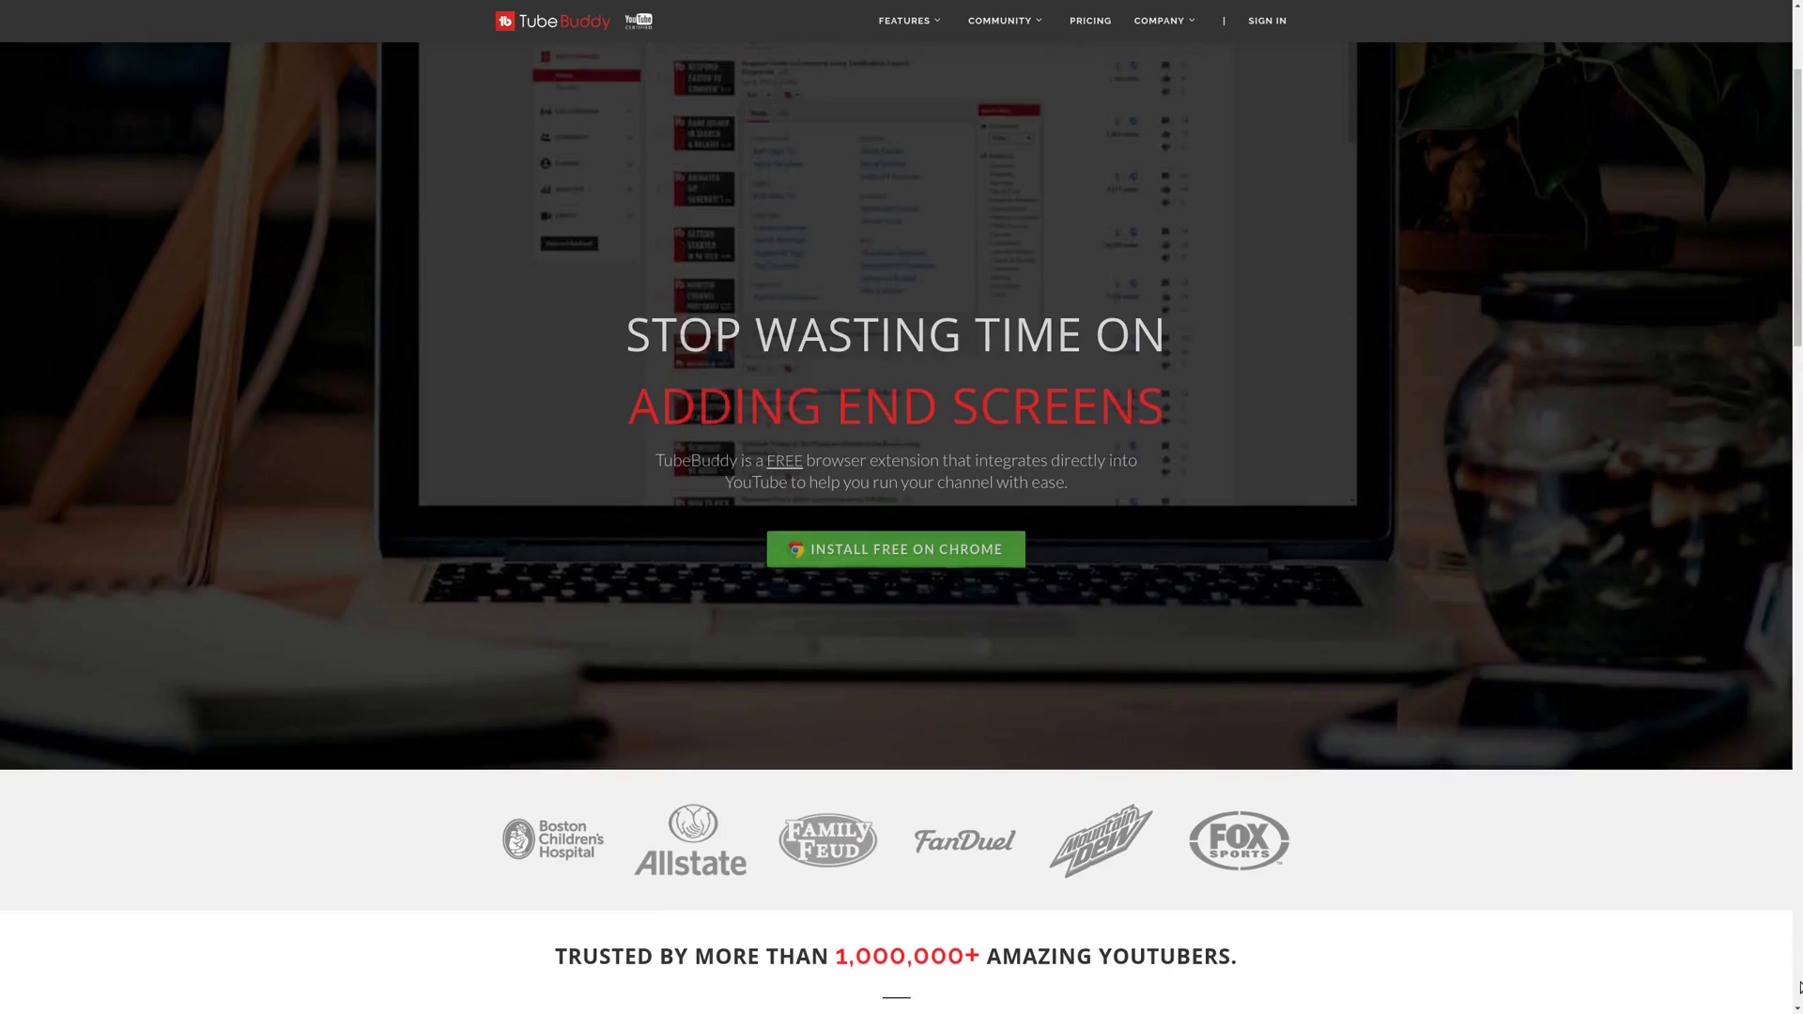
scroll(1799, 988, down, 4)
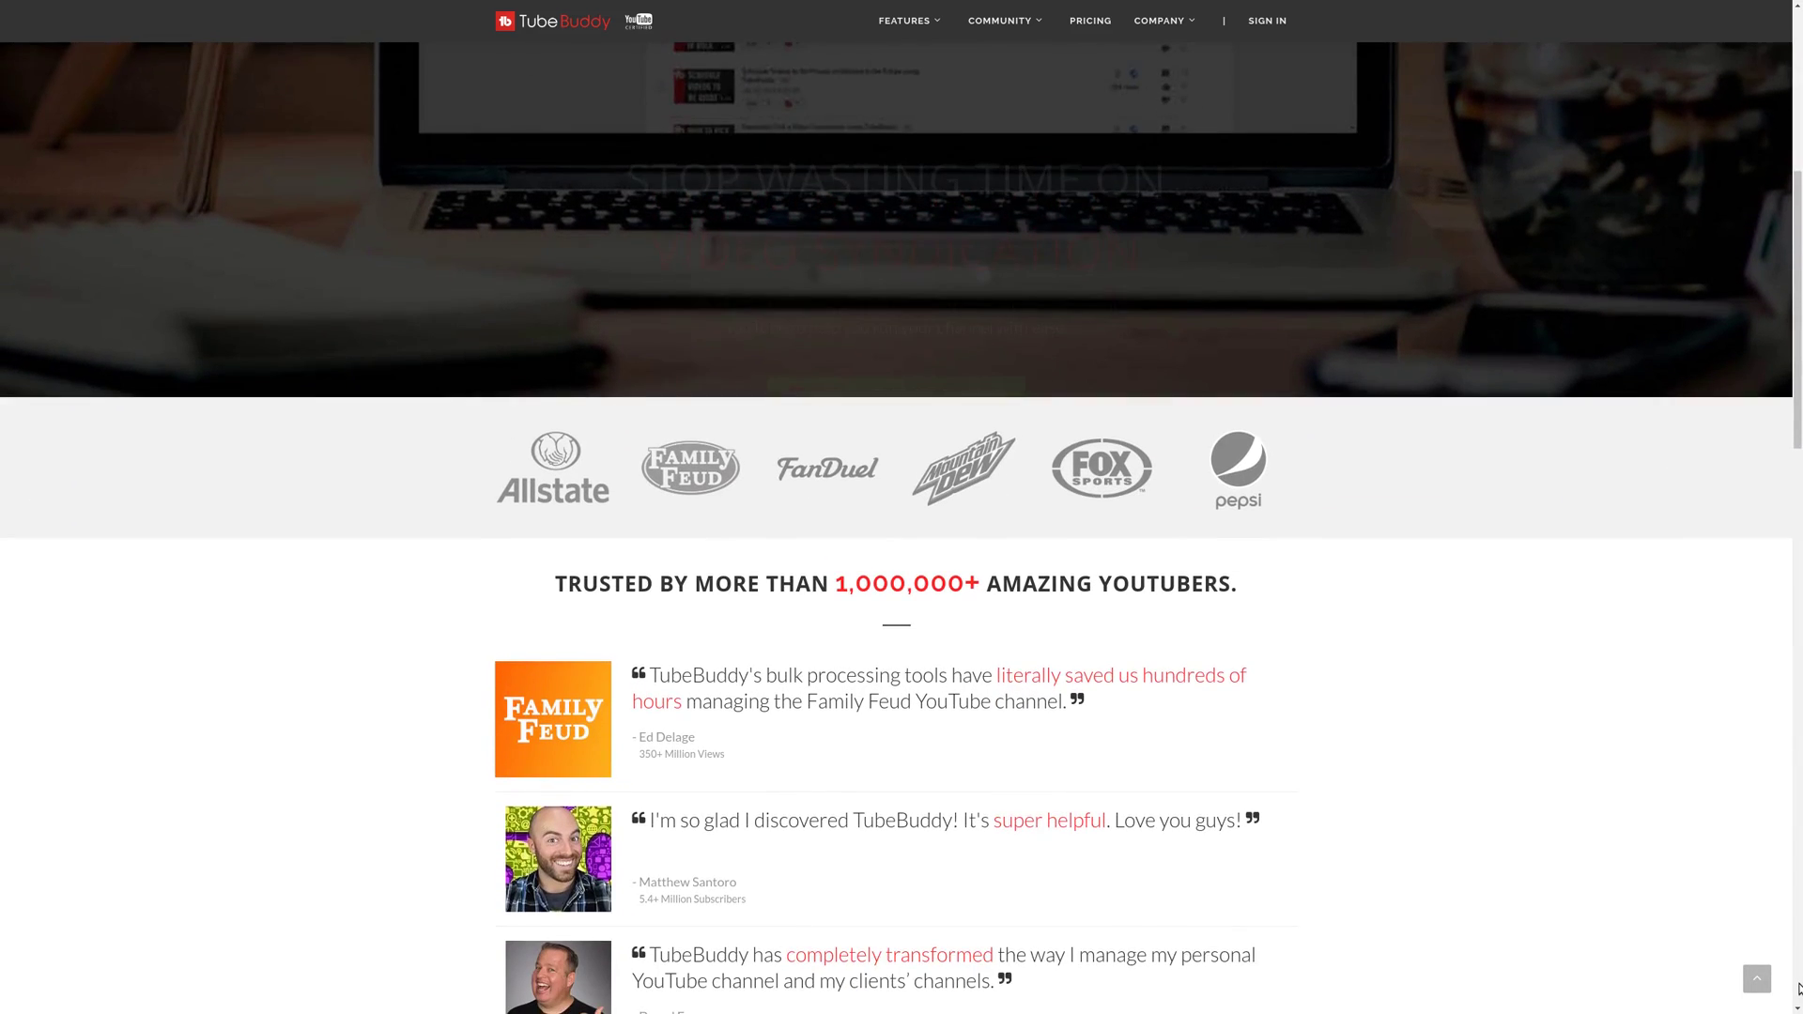
scroll(1798, 988, down, 3)
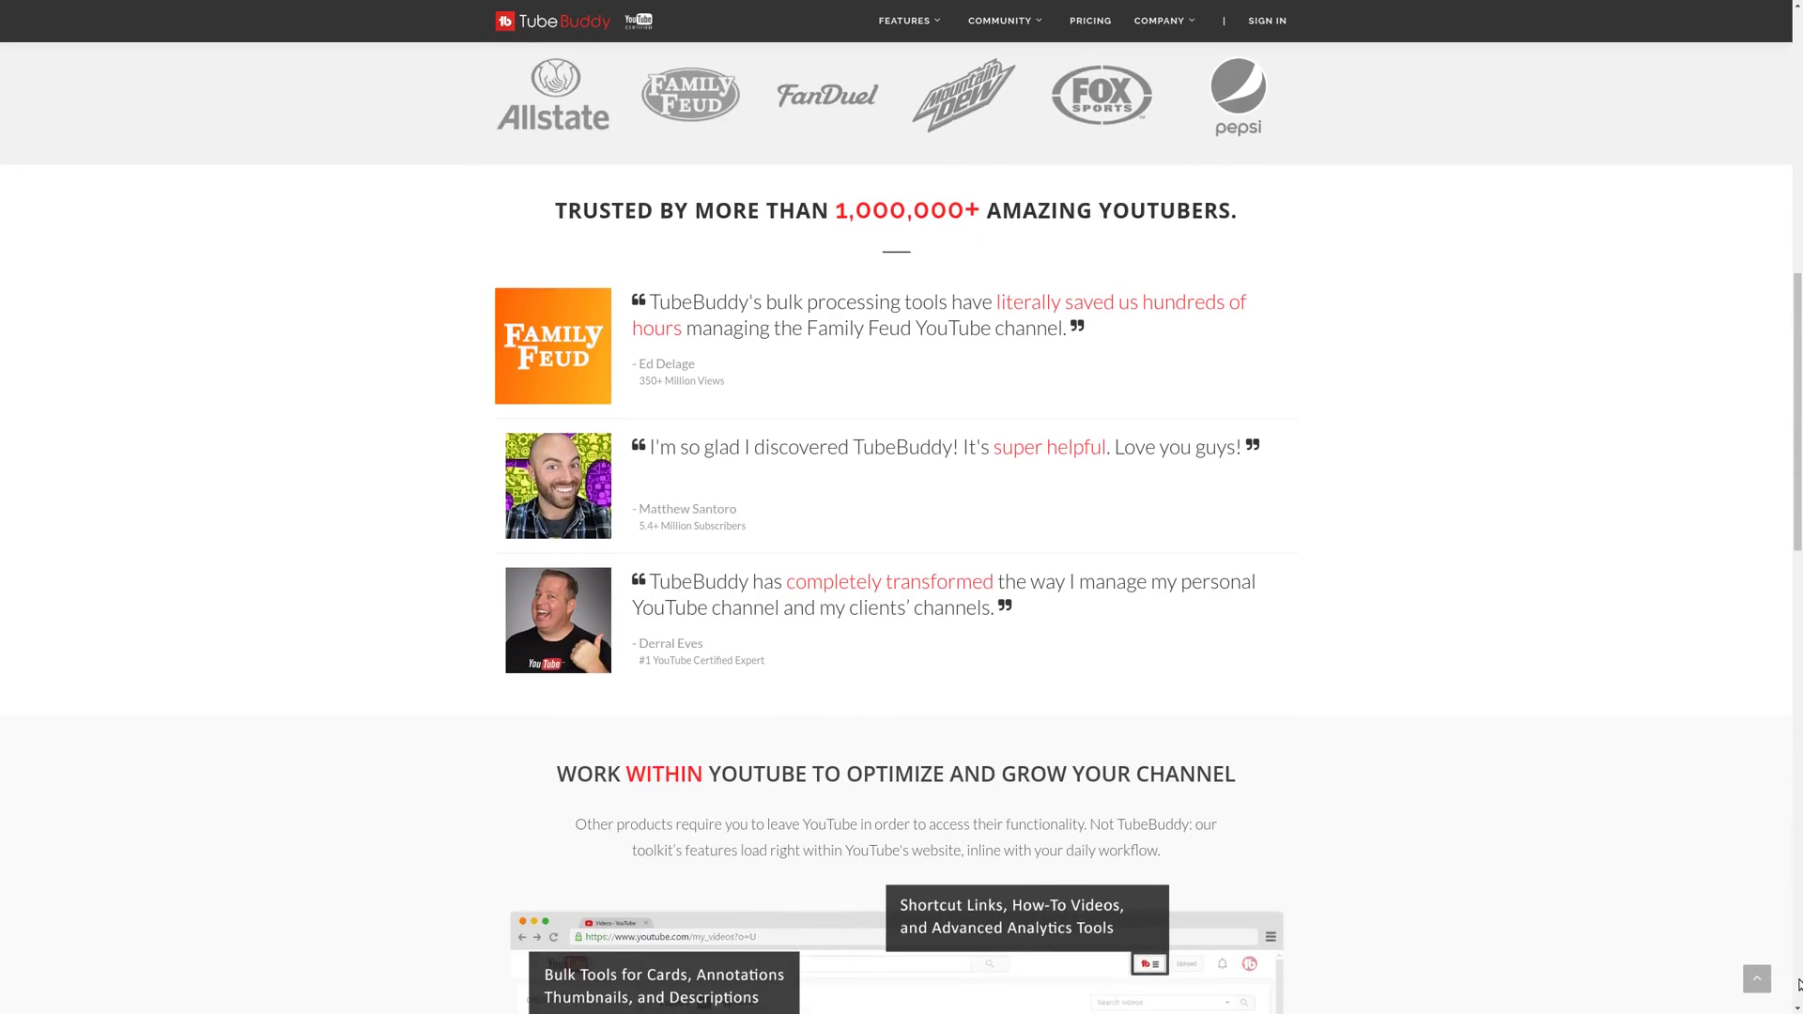
scroll(1798, 981, down, 3)
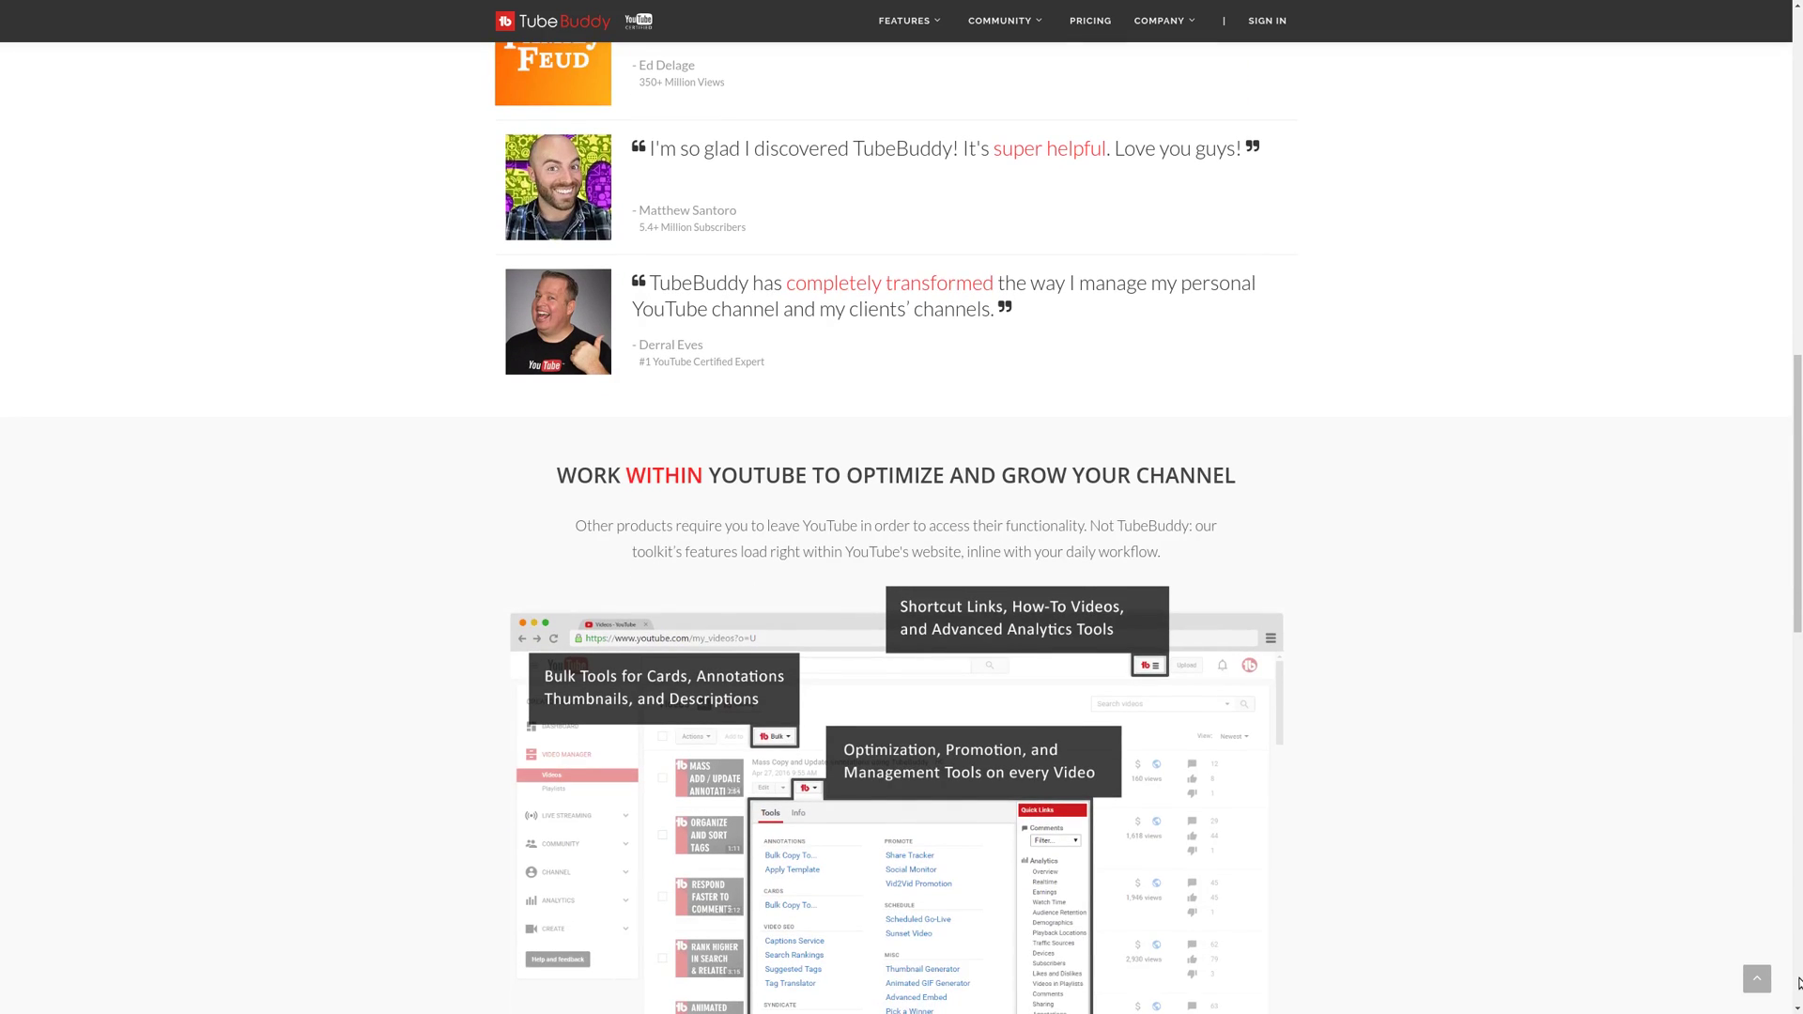
scroll(1798, 982, down, 3)
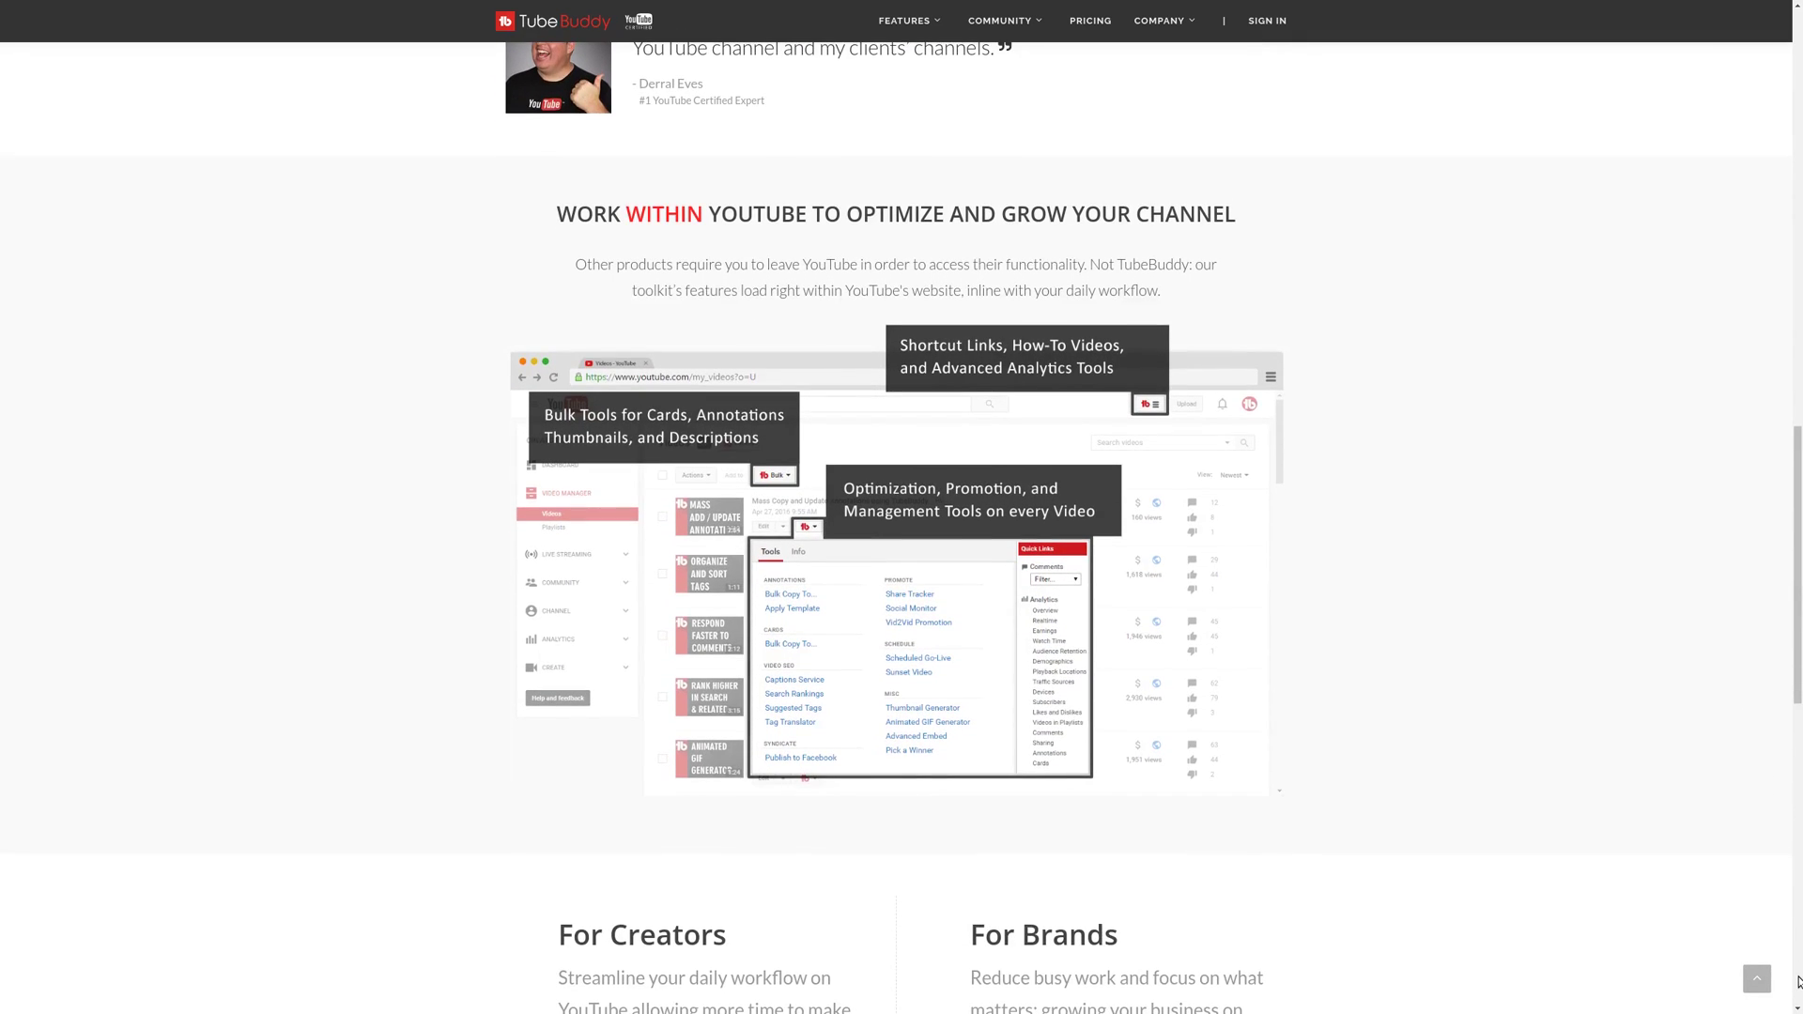